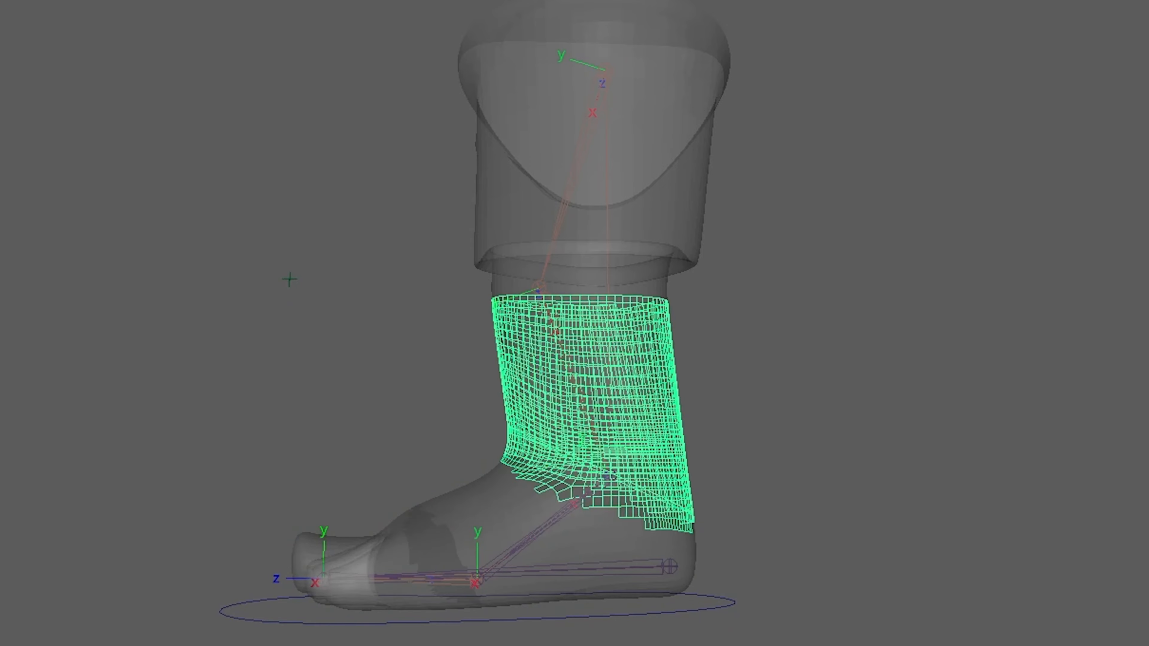
Try repositioning the selected lower-leg geometry on the rigged leg and undo the changes
key("r")
left_click_drag(584, 455, 787, 407)
right_click_drag(787, 407, 711, 425, "alt")
left_click_drag(721, 368, 671, 369)
left_click_drag(739, 430, 705, 477, "alt")
key("ctrl+z")
key("ctrl+z")
right_click_drag(706, 477, 751, 480, "alt")
left_click_drag(751, 480, 624, 462, "alt")
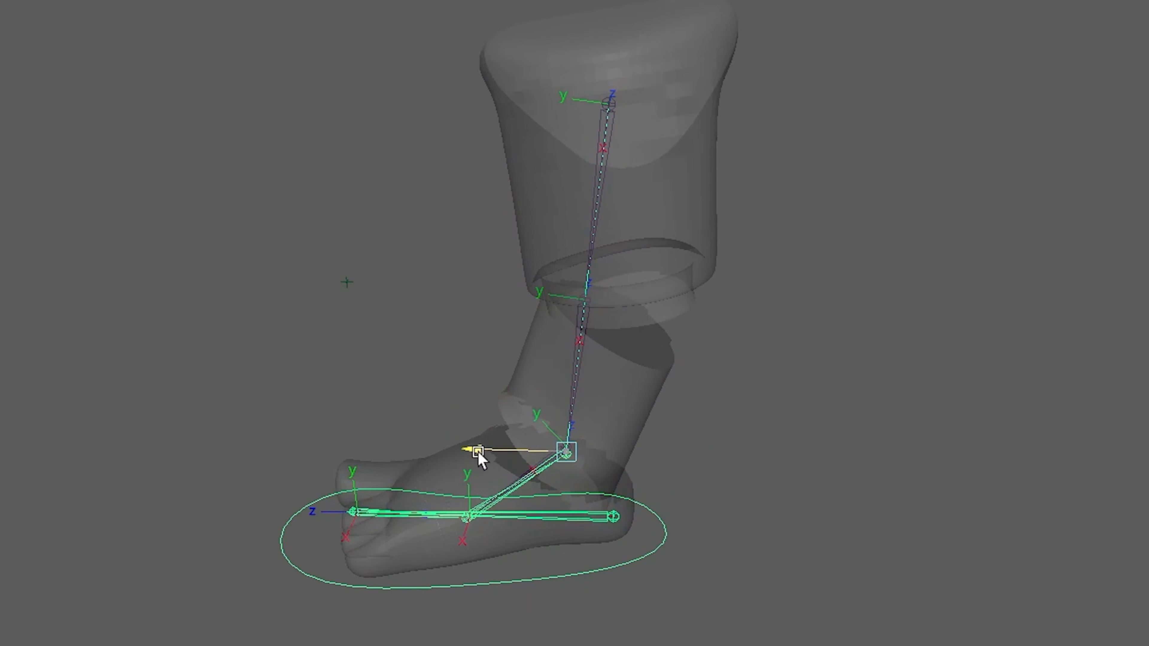
Try moving the foot control backward and upward to bend the rigged leg at the knee
left_click_drag(478, 449, 651, 454)
left_click_drag(742, 405, 736, 342)
left_click_drag(734, 478, 730, 429, "alt")
left_click(840, 504)
left_click(840, 505)
middle_click_drag(973, 296, 1148, 253)
key("ctrl+z")
left_click(923, 454)
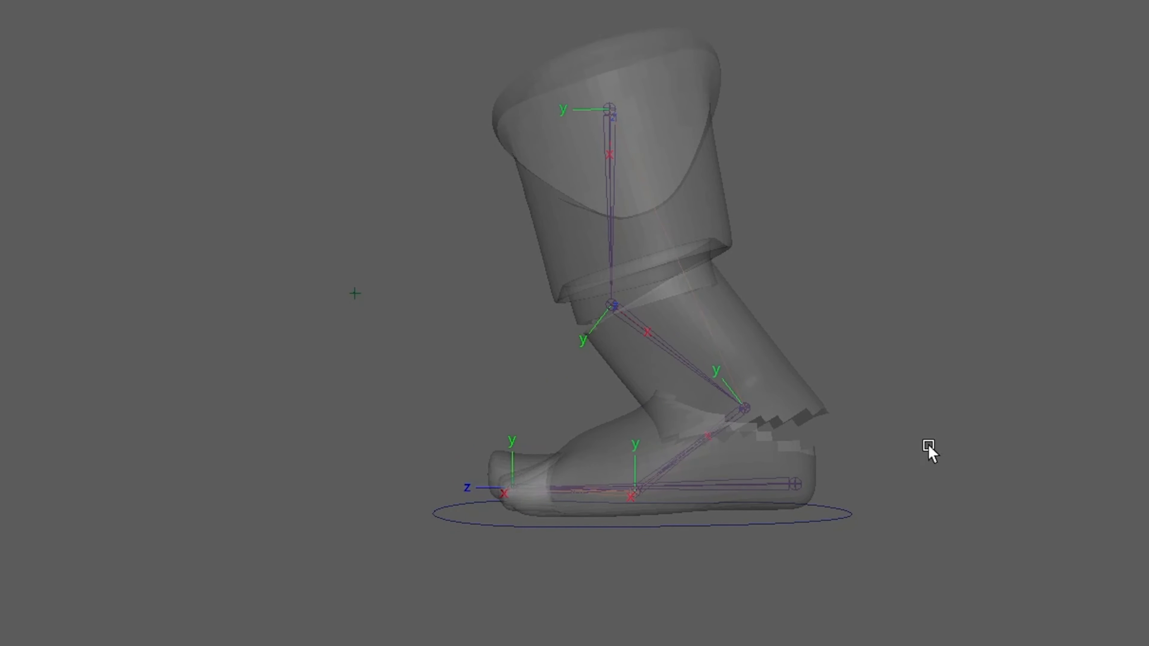
Undo the foot control's test moves and try the leg's pose again from the side
key("ctrl+z")
key("ctrl+z")
key("ctrl+z")
key("ctrl+z")
middle_click_drag(741, 432, 760, 489)
key("ctrl+z")
left_click_drag(633, 403, 769, 331, "alt")
middle_click_drag(778, 324, 980, 382)
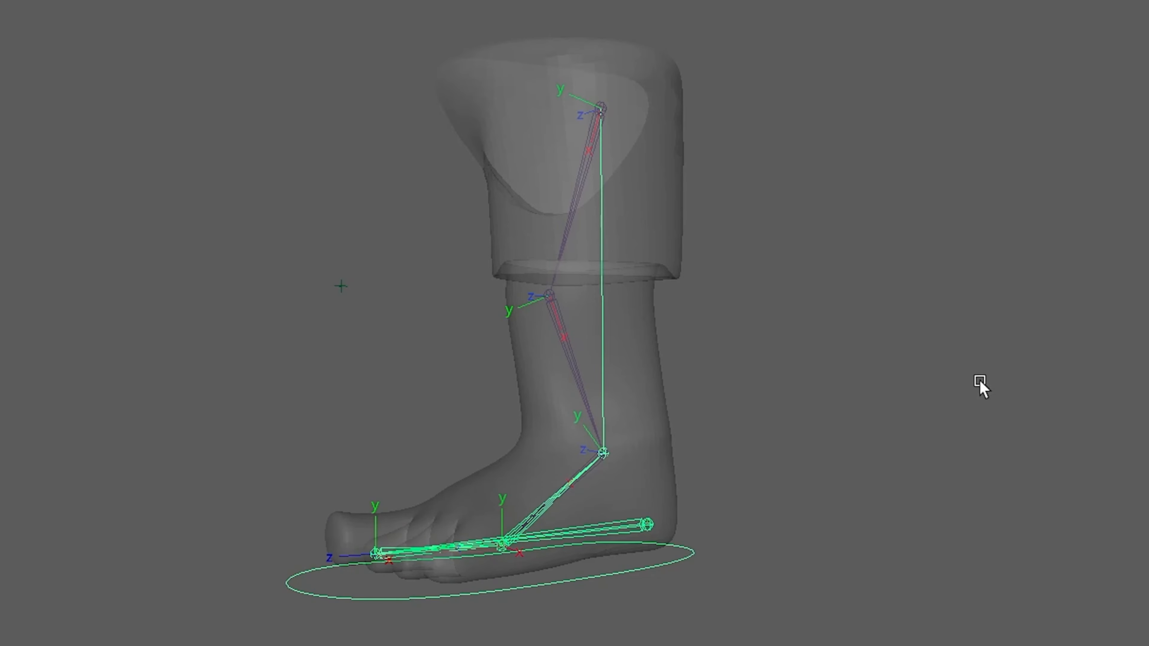
right_click_drag(980, 383, 937, 354, "alt")
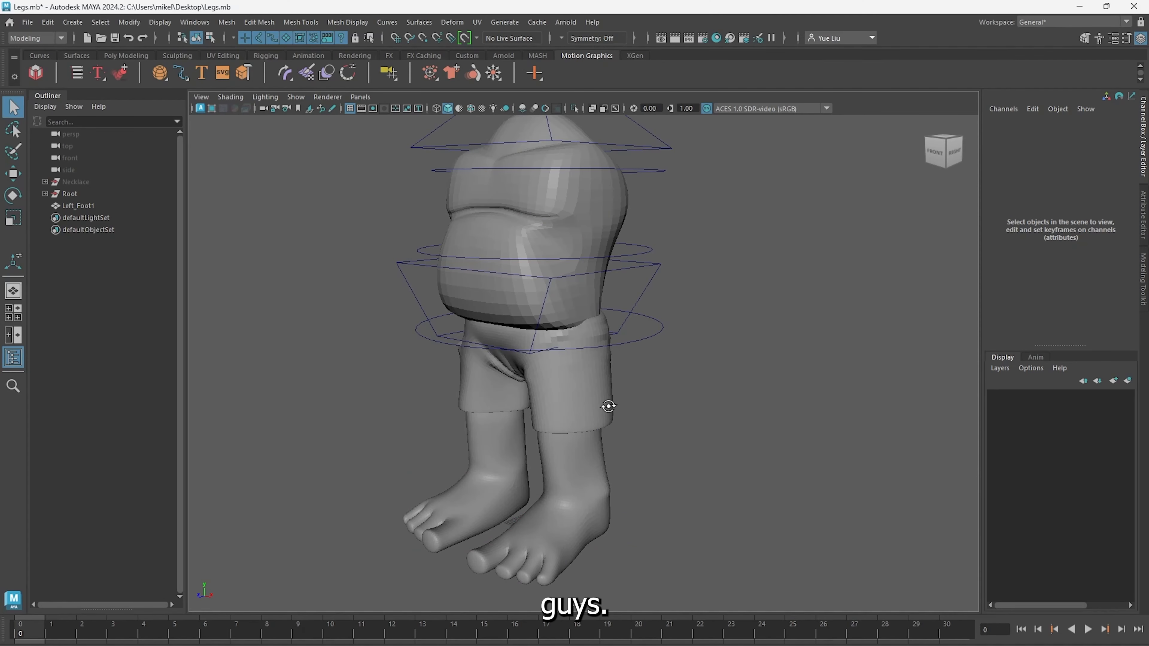
Hide the Root group by turning its visibility off, leaving only the legs in view
middle_click_drag(653, 360, 659, 393, "alt")
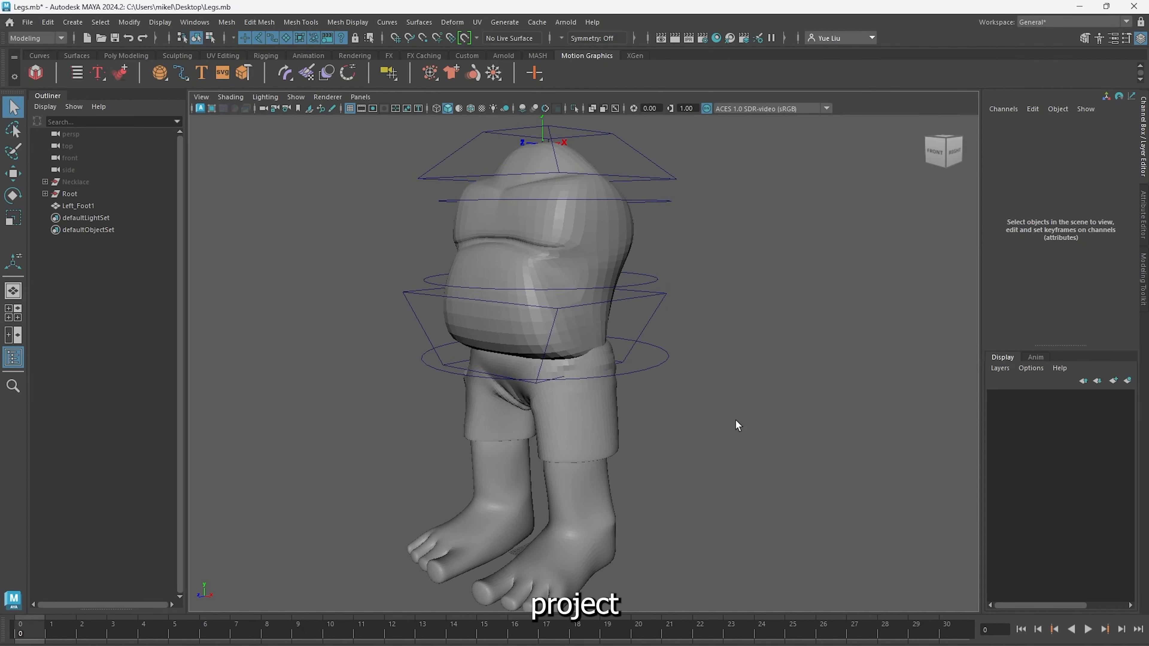
left_click_drag(702, 390, 701, 370, "alt")
scroll(604, 462, "up", 2)
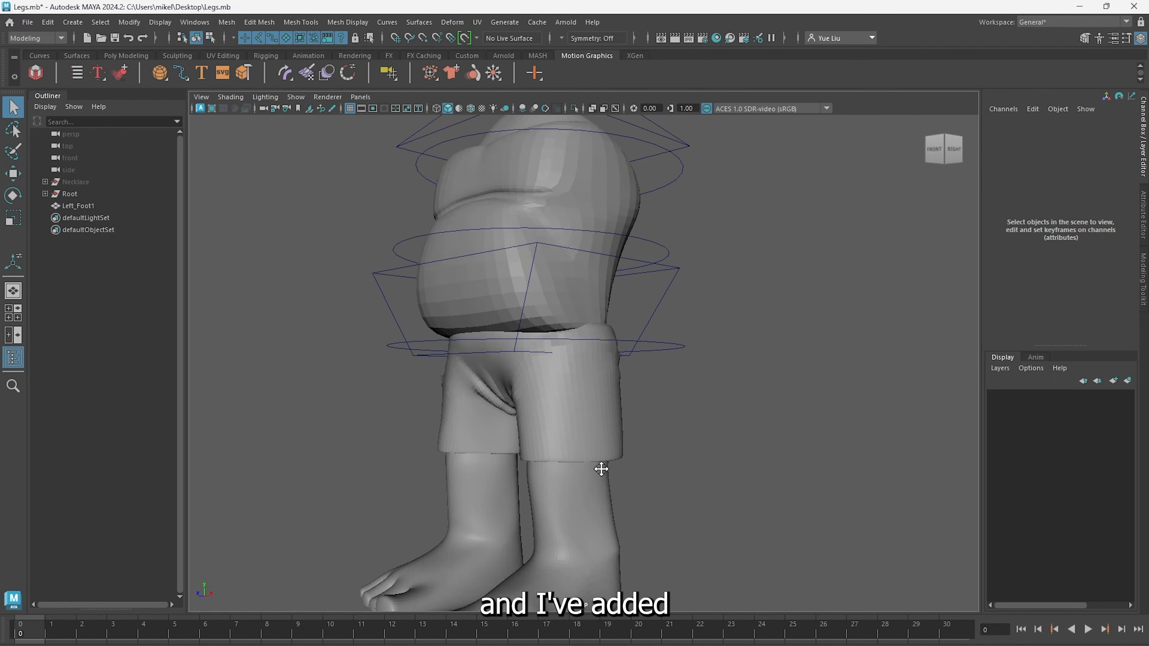
middle_click_drag(600, 469, 607, 409, "alt")
middle_click_drag(713, 395, 744, 351, "alt")
left_click_drag(743, 351, 720, 400, "alt")
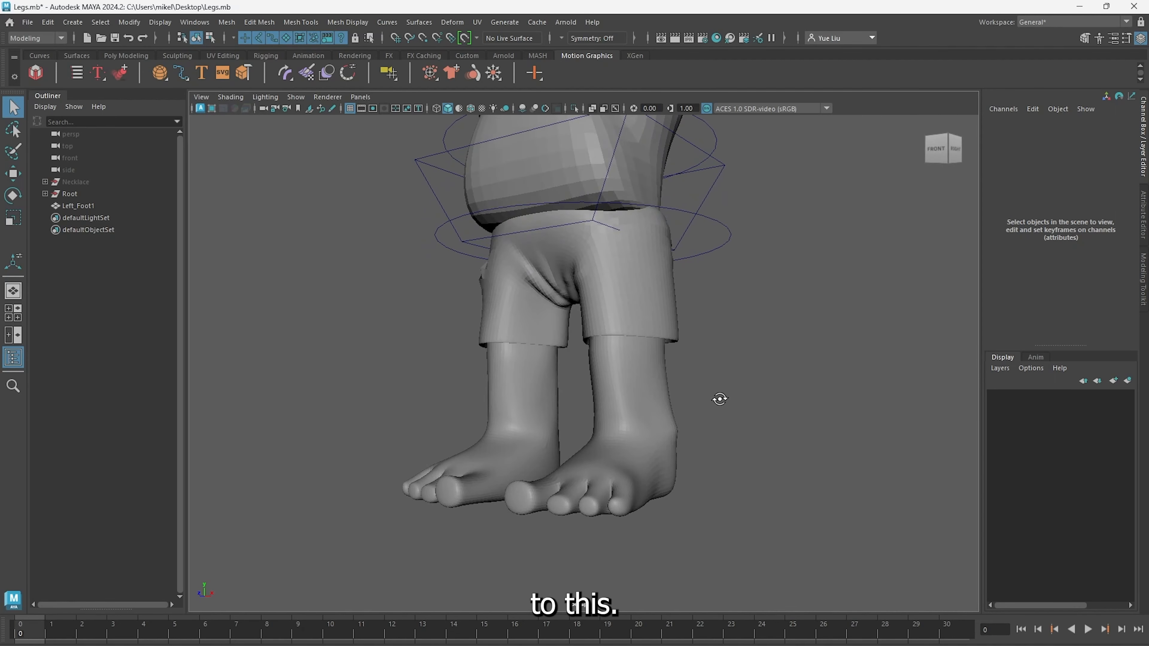
left_click(104, 194)
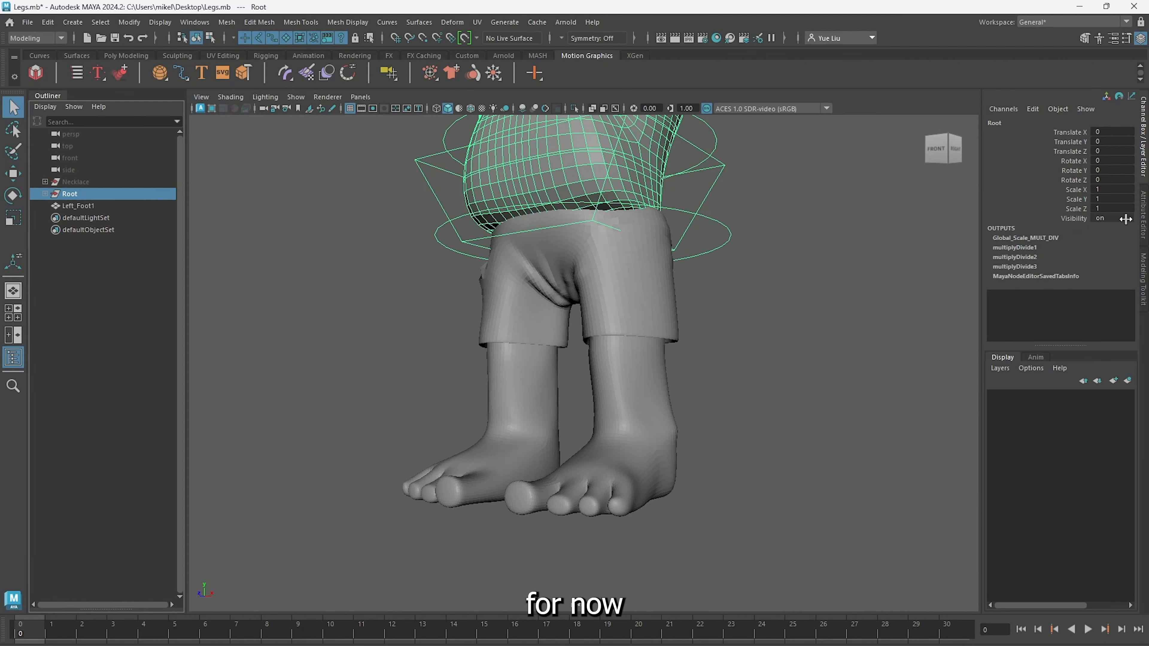
type("0")
key("Return")
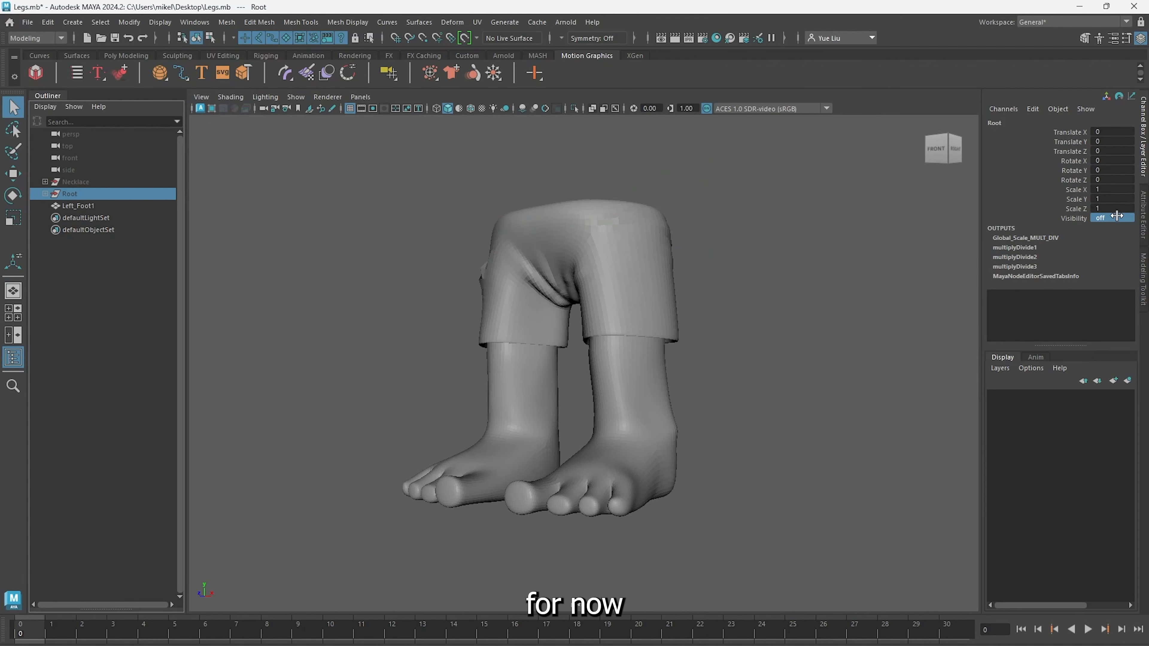
Turn on X-Ray shading in the viewport and switch to the Rigging menu set
left_click_drag(751, 175, 708, 267, "alt")
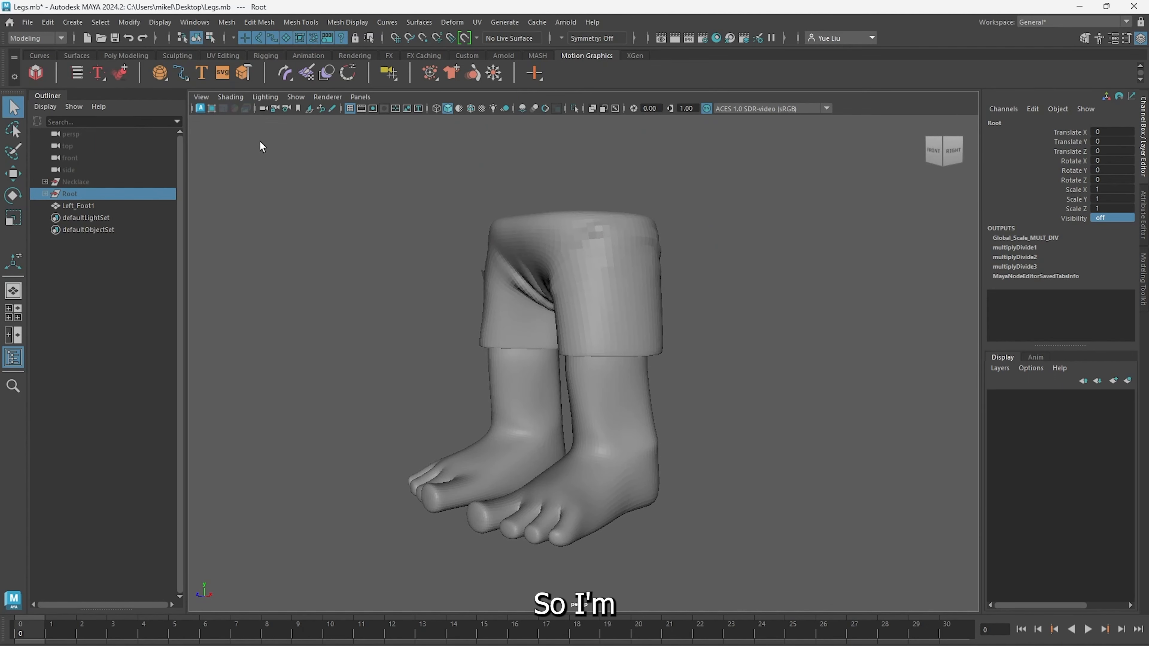
left_click(228, 97)
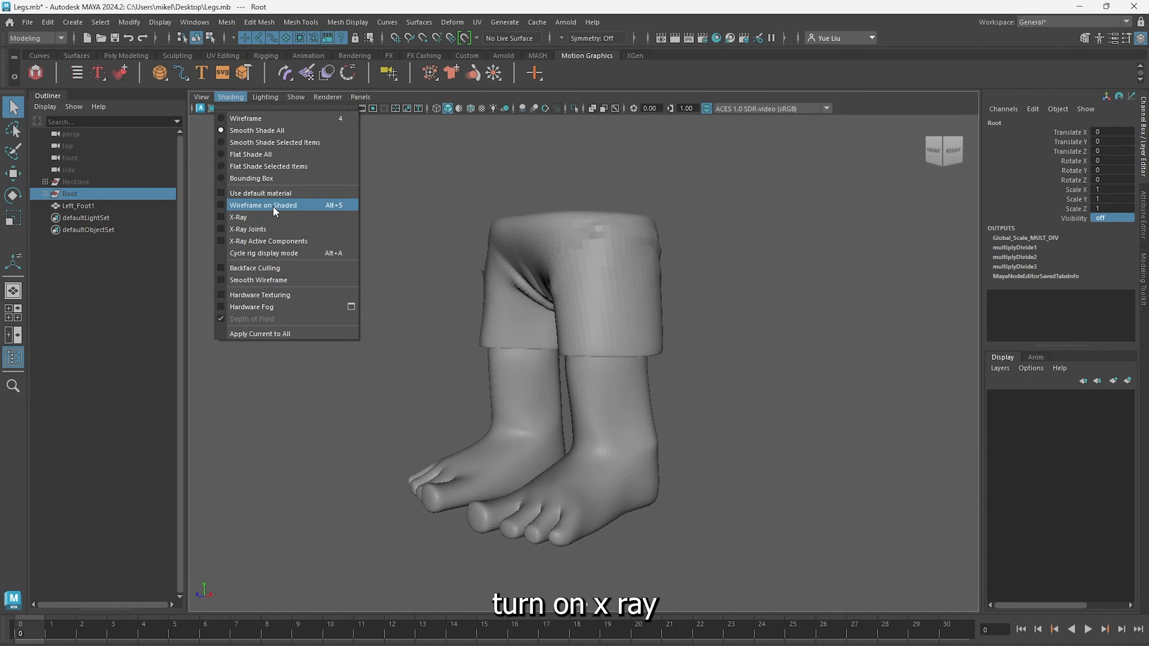
left_click(269, 218)
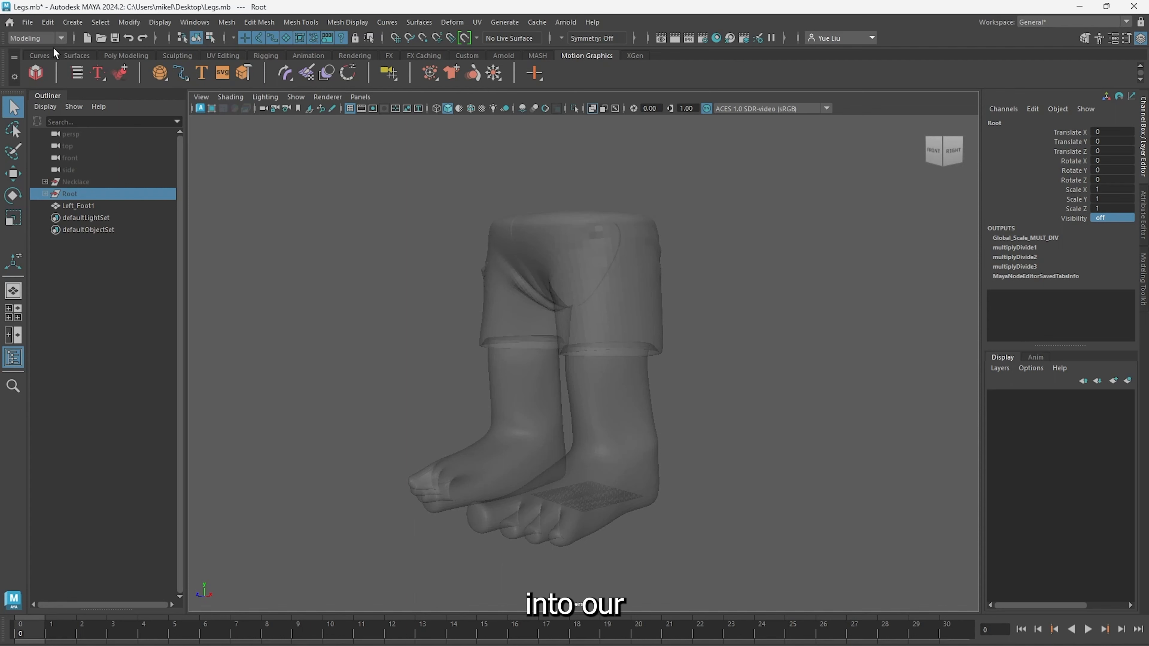
left_click(47, 39)
left_click(45, 65)
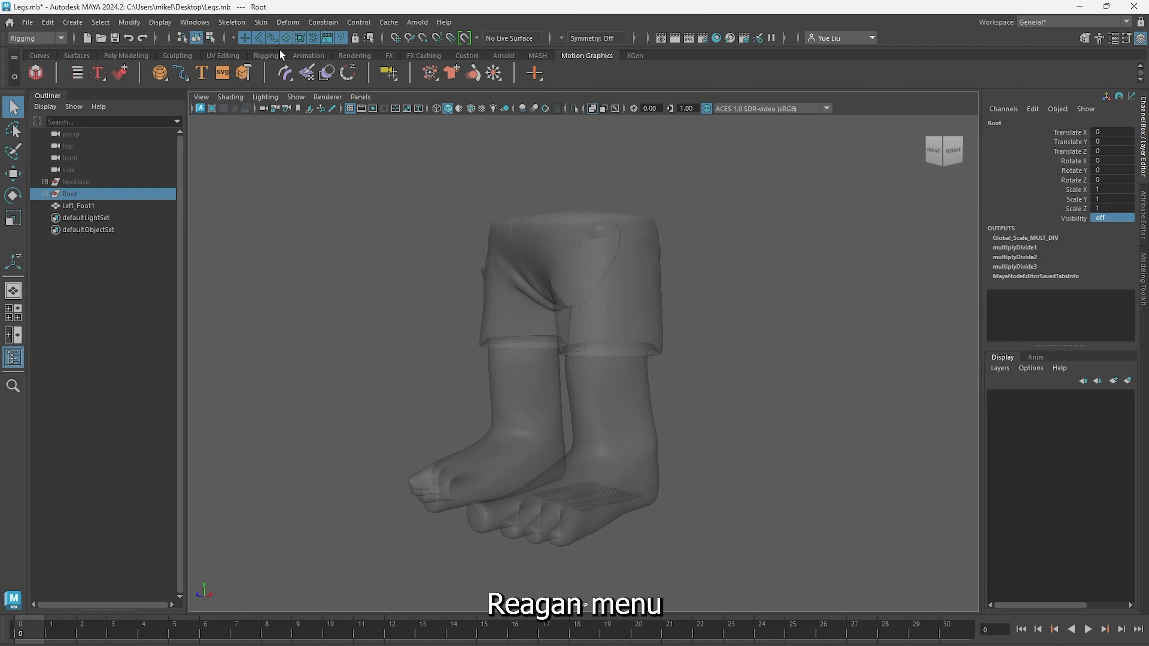
Create a bent three-joint chain in the empty space beside the feet
left_click(232, 23)
left_click(248, 56)
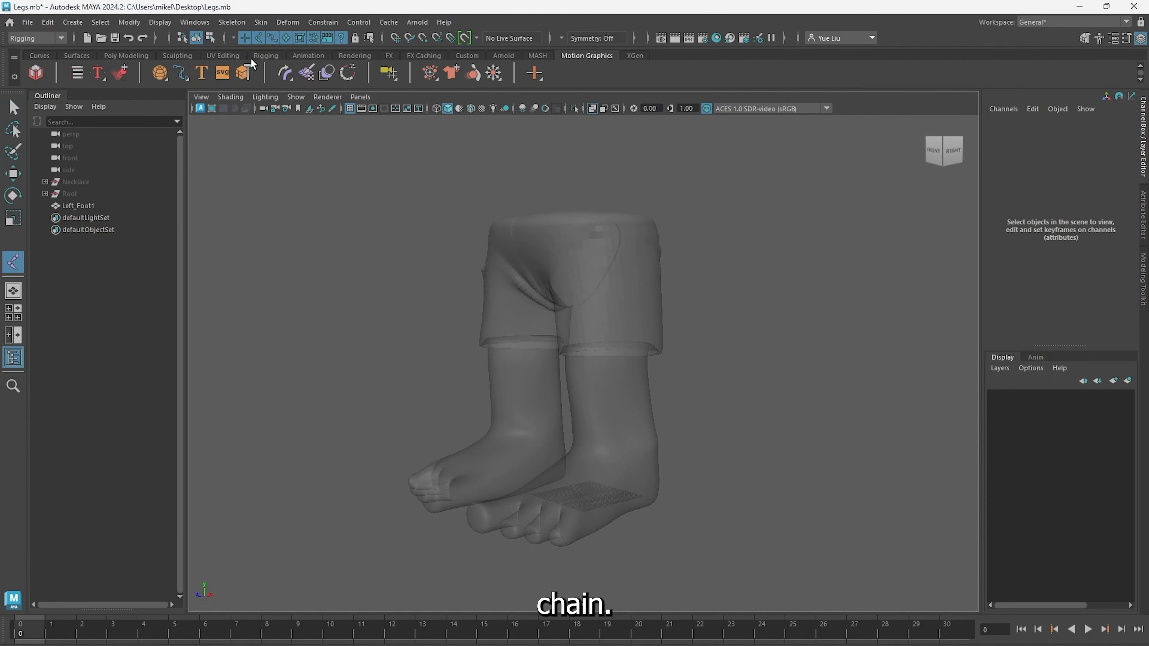
left_click_drag(479, 445, 505, 365, "alt")
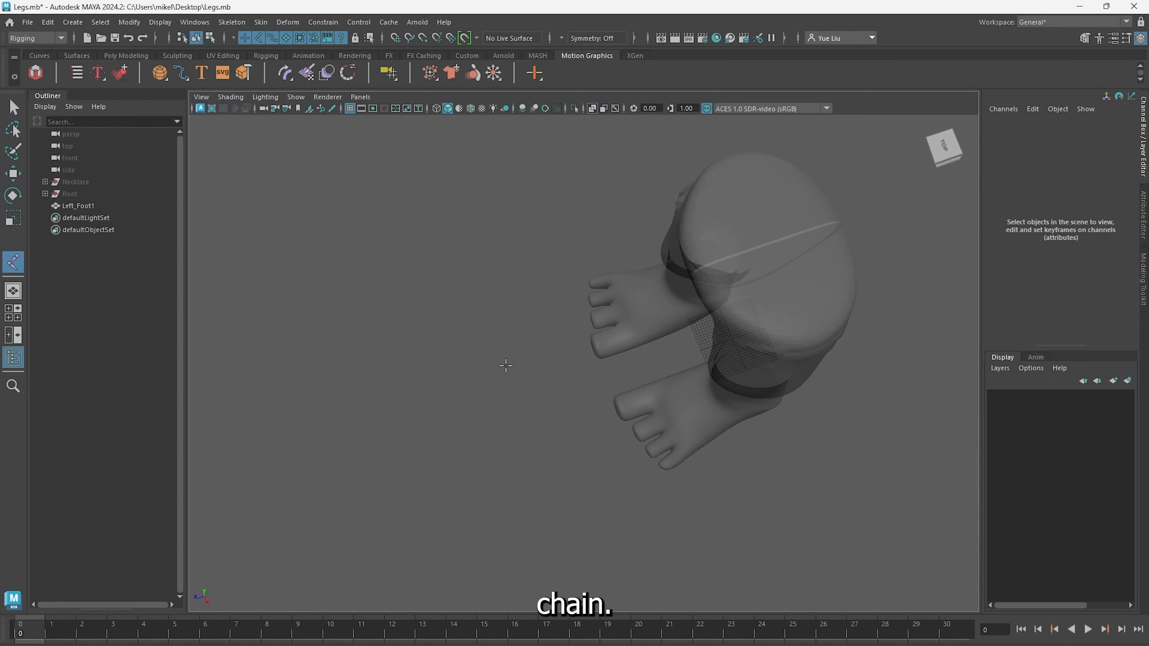
left_click(506, 293)
left_click(481, 399)
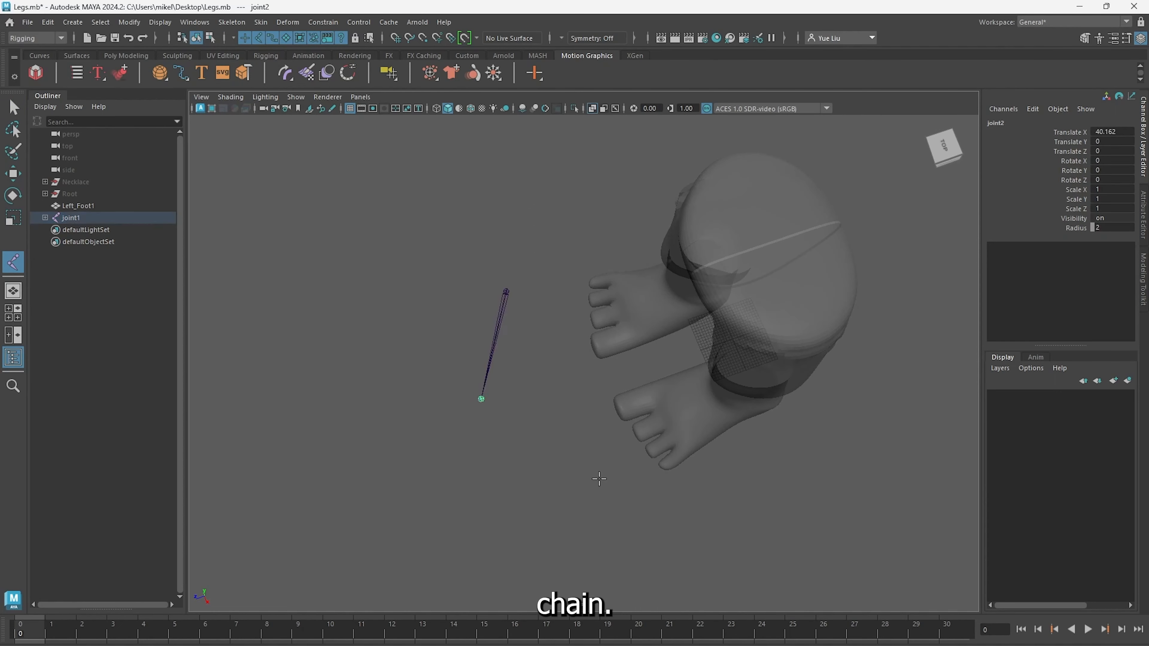
key("Return")
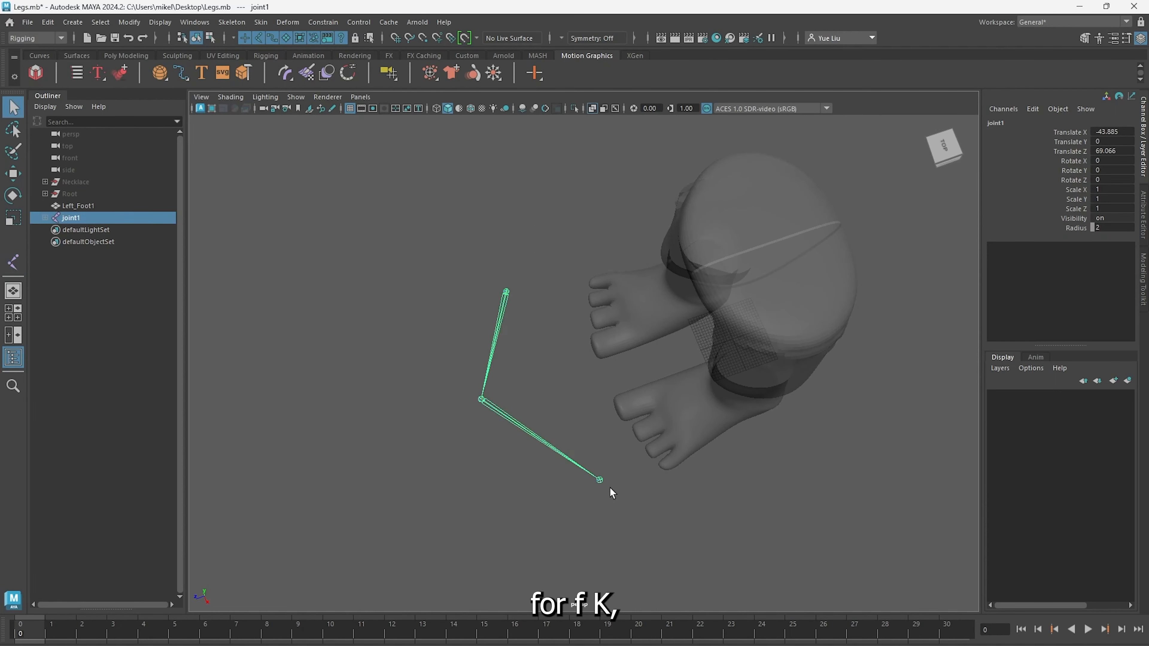
key("q")
Test forward kinematics by rotating the chain's root joint, and undo the rotation
left_click(462, 426)
left_click(480, 400)
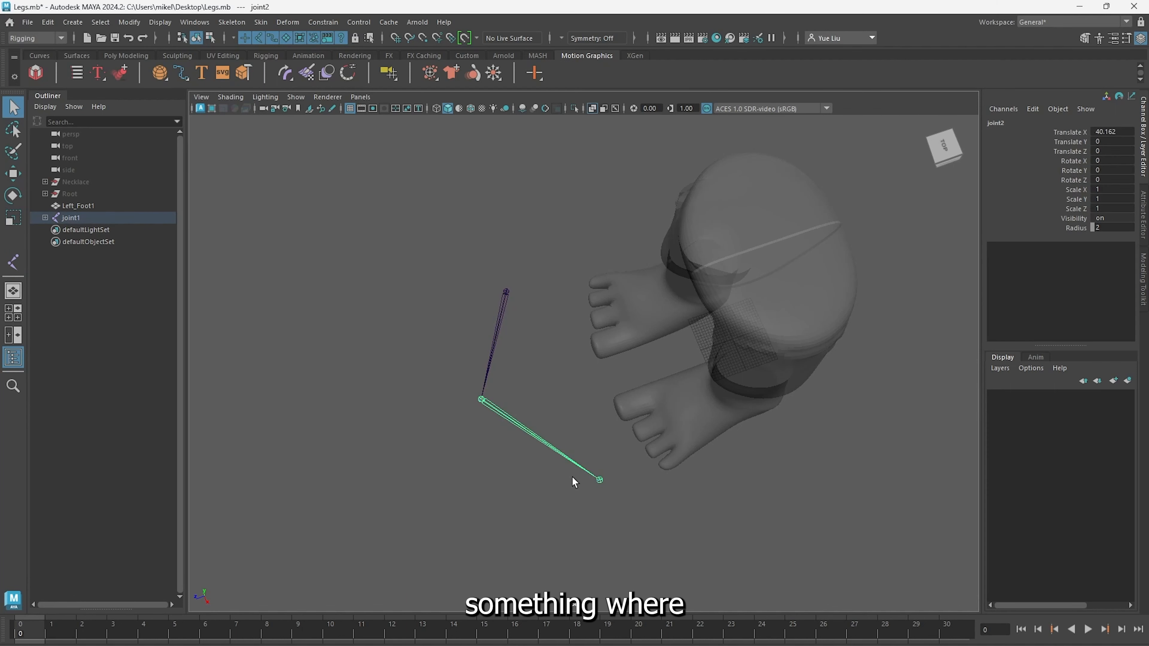
key("r")
left_click(568, 365)
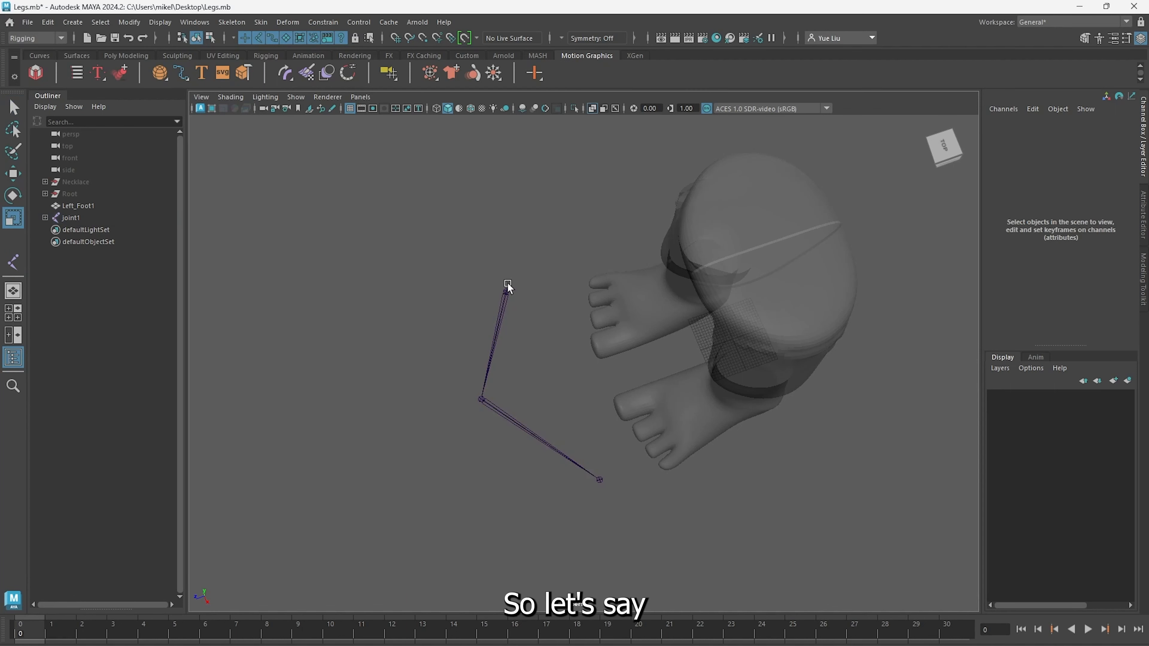
left_click(509, 290)
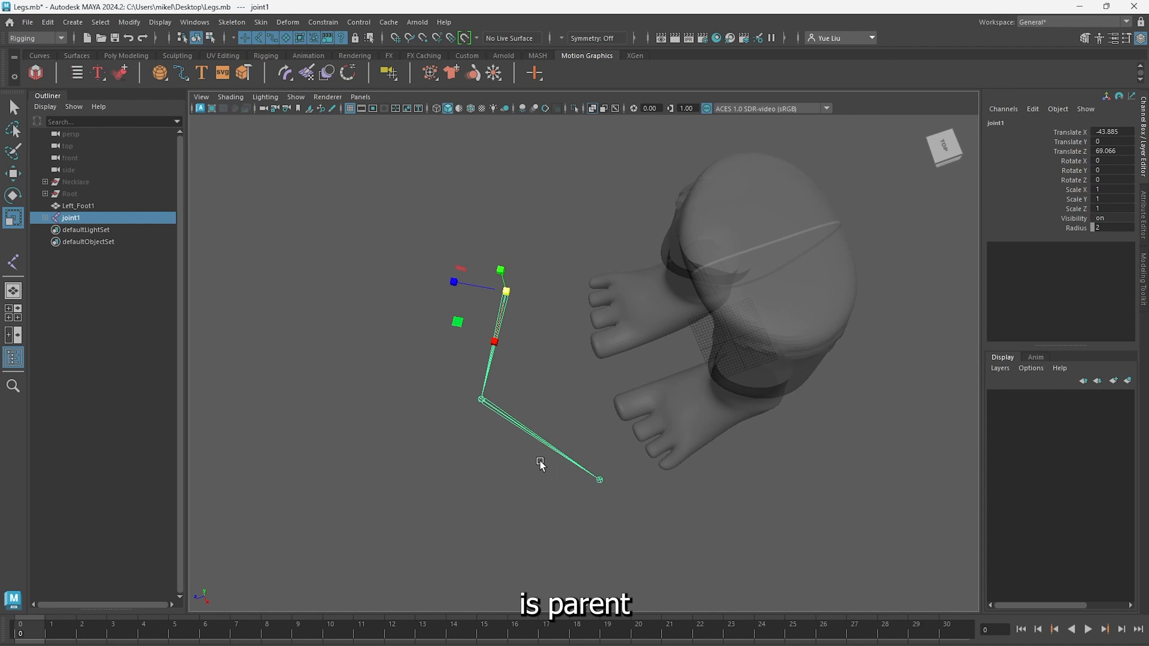
key("t")
key("r")
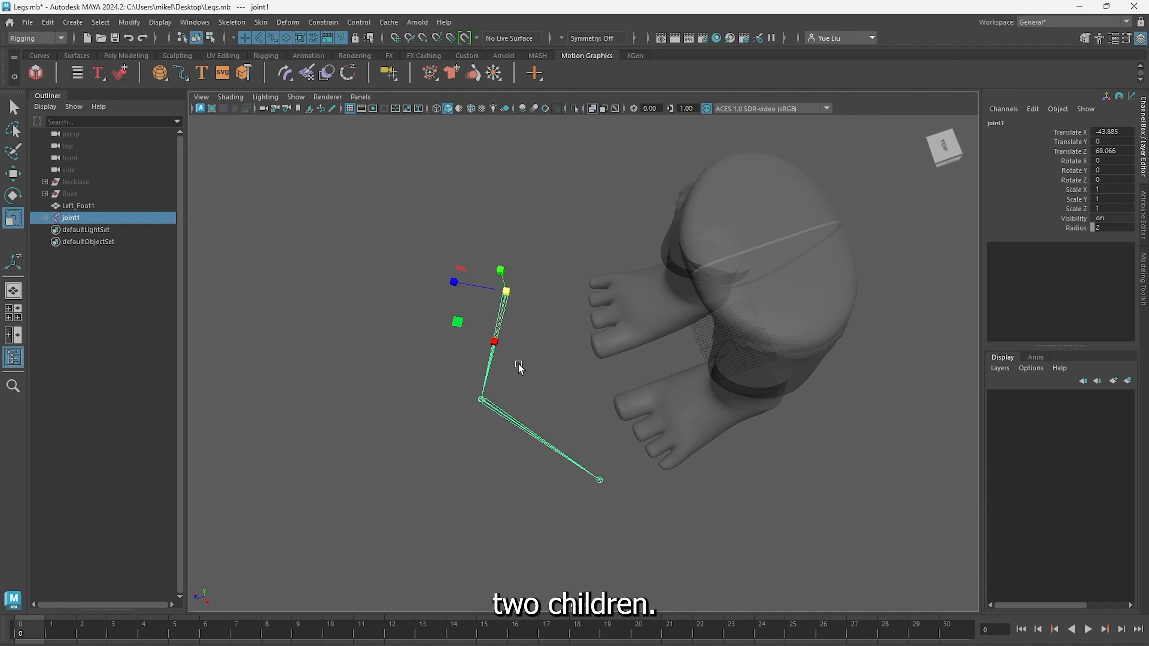
key("e")
left_click_drag(530, 337, 507, 348)
key("ctrl+z")
Rotate the chain's middle joint to test its effect on the end joint, and undo the rotation
left_click(480, 446)
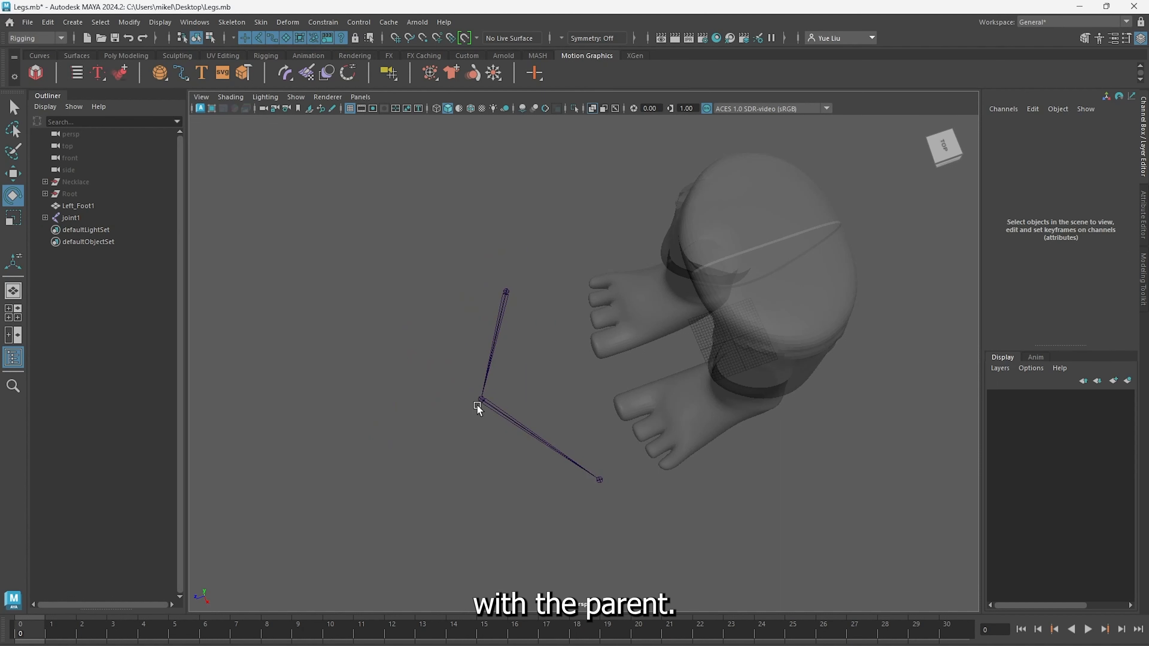
left_click(480, 401)
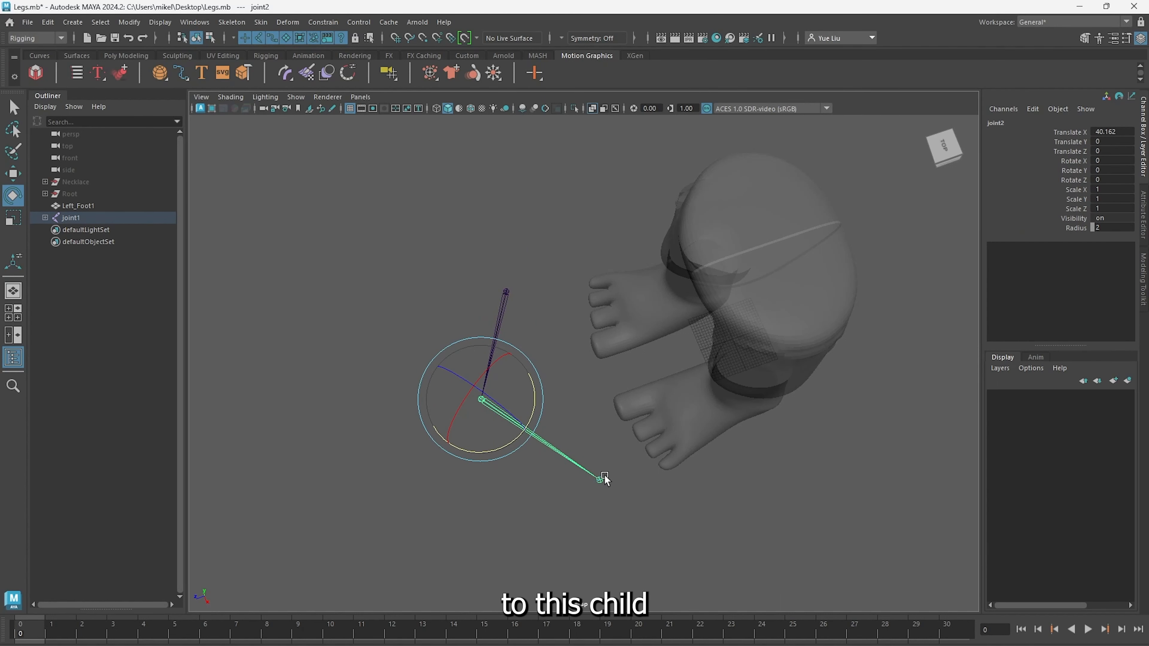
left_click_drag(497, 444, 453, 461)
key("ctrl+z")
key("ctrl+z")
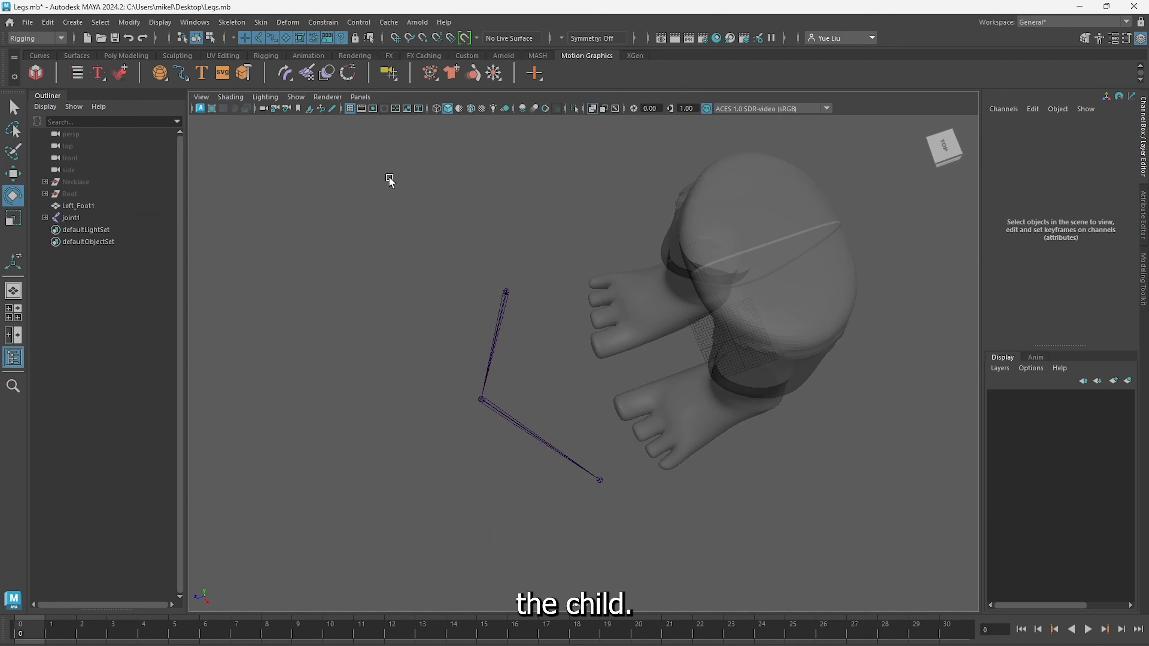
Create an IK handle running from the chain's root joint to its end joint
left_click(237, 28)
mouse_move(261, 22)
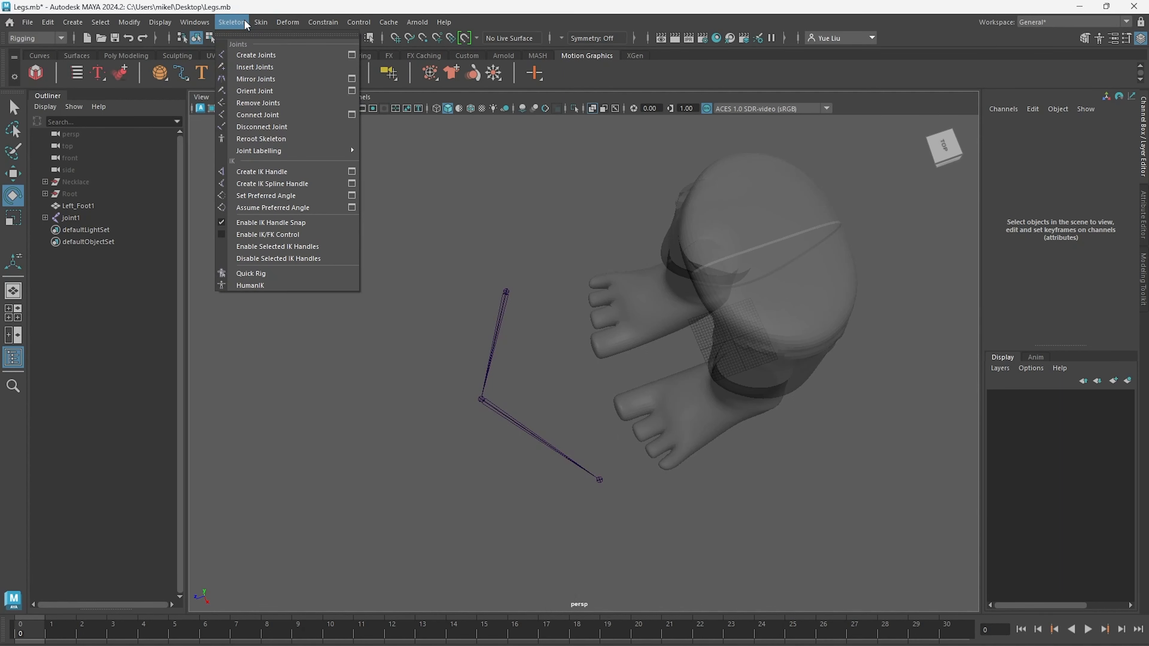
left_click(307, 173)
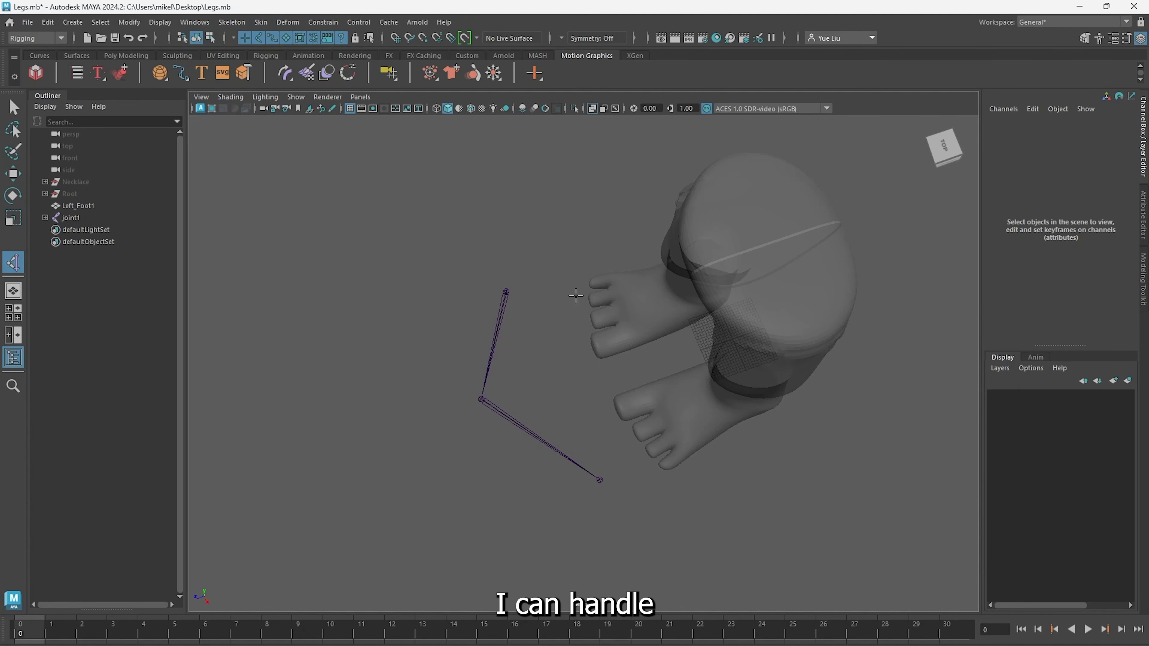
left_click(505, 293)
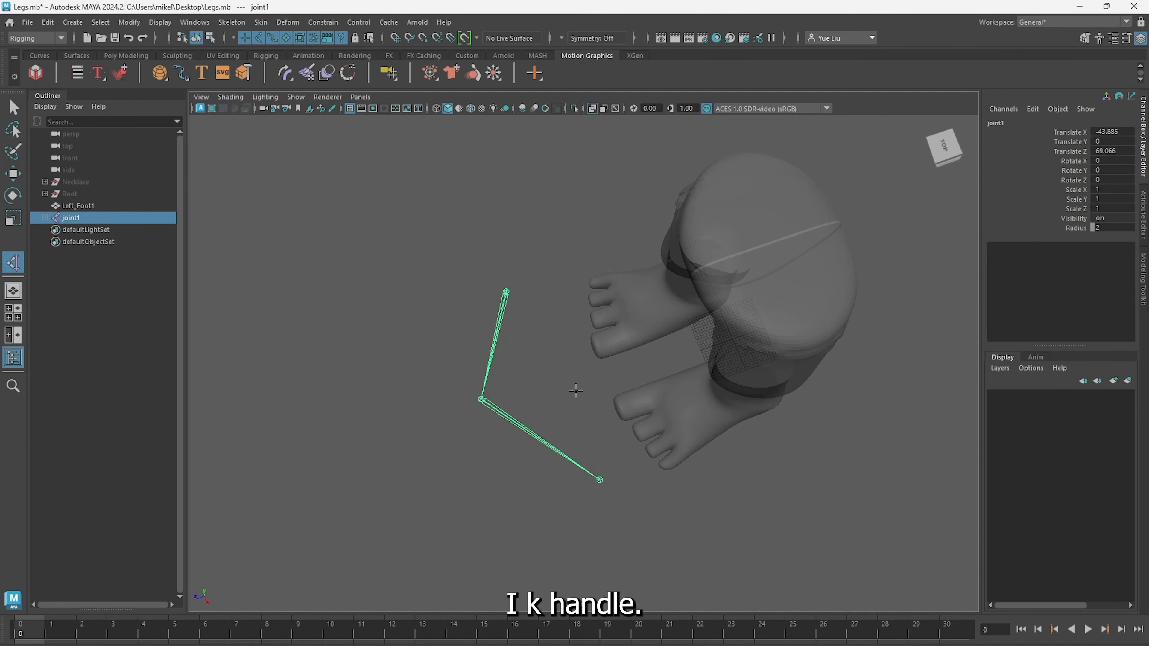
left_click(597, 478)
scroll(597, 448, "up", 3)
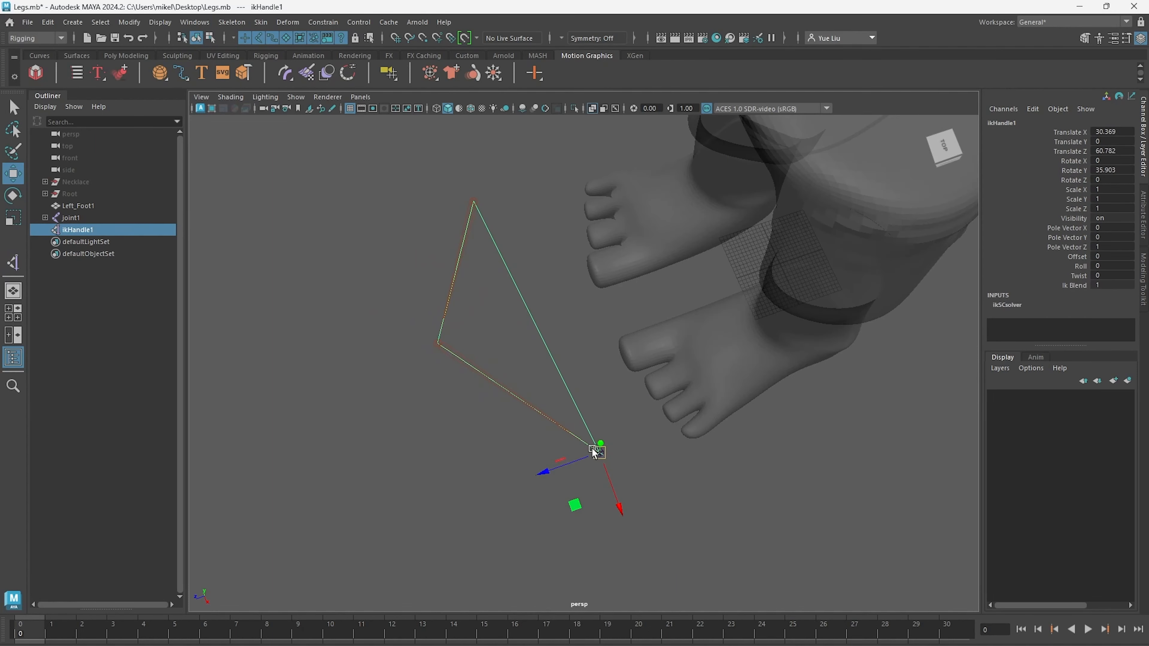
Move the IK handle toward the middle of the chain as a test, undo the move and deselect it
left_click_drag(604, 458, 510, 423)
key("ctrl+z")
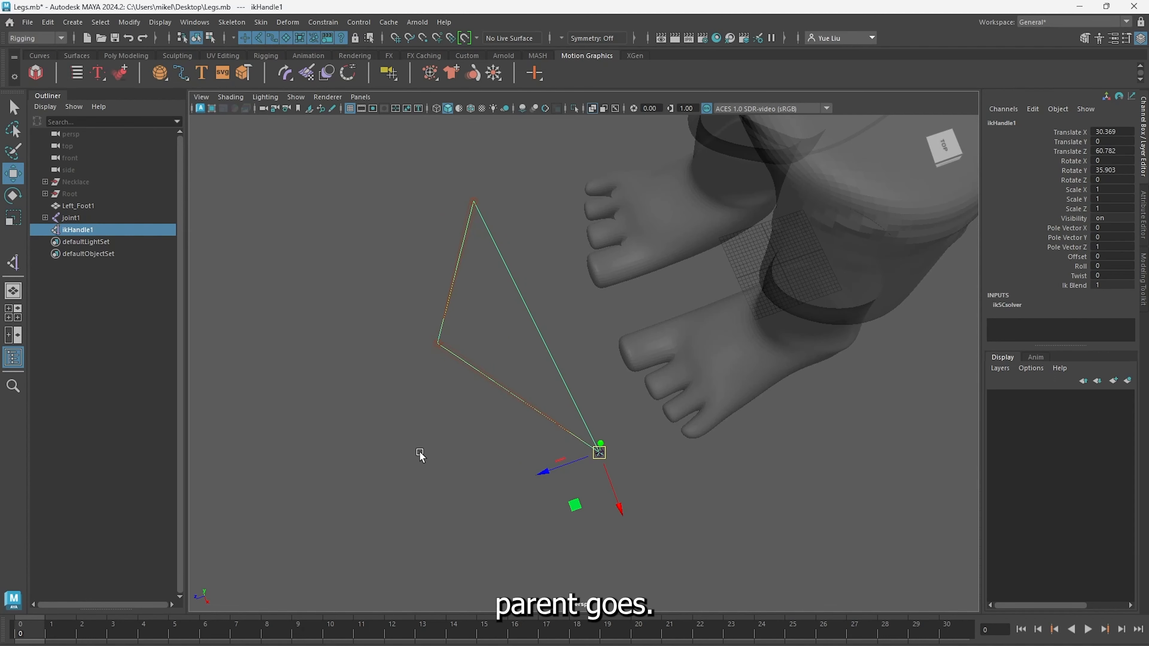
left_click(431, 398)
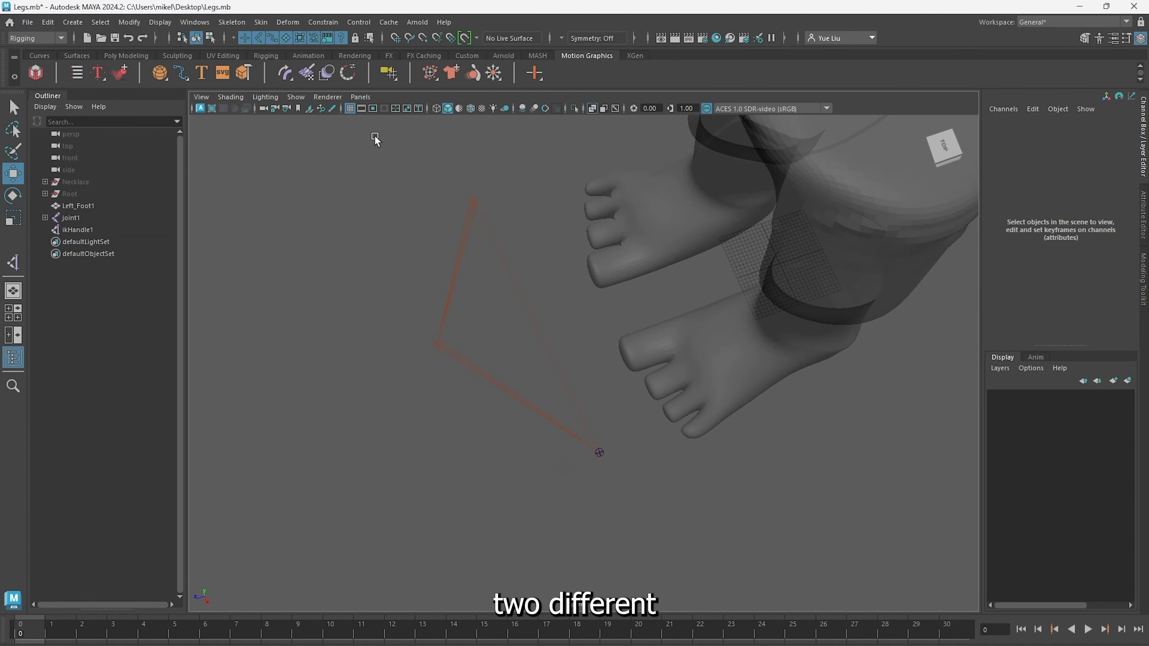
Open the IK Handle tool's options and delete the existing IK handle from the chain
left_click(229, 23)
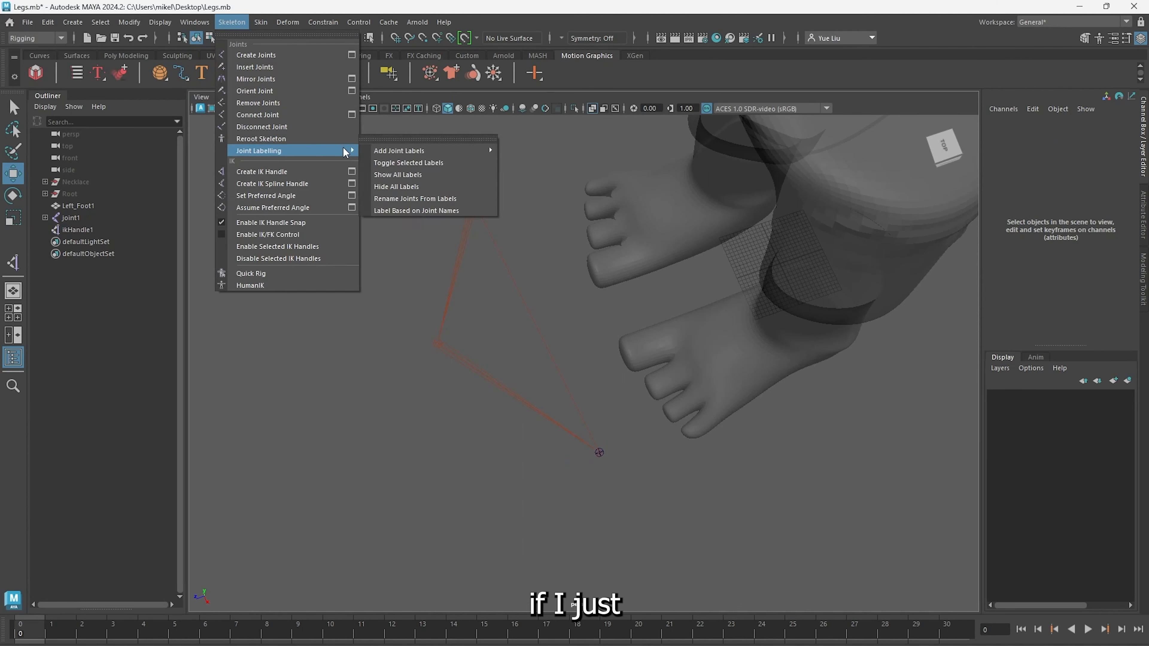
left_click(351, 172)
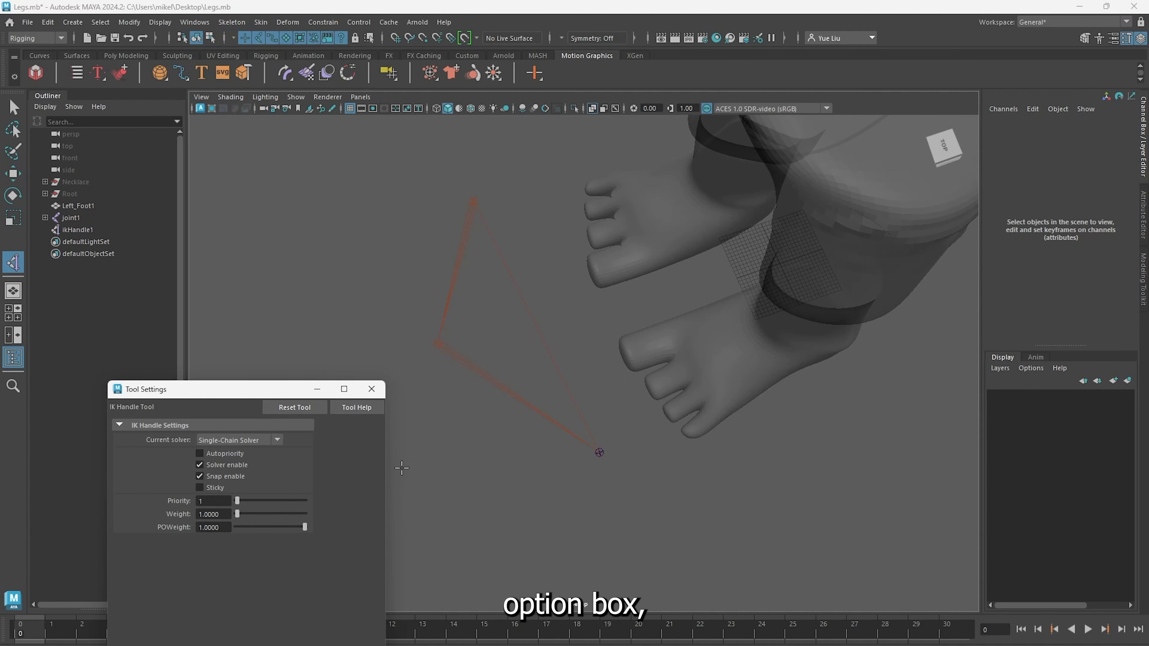
left_click(72, 230)
key("Delete")
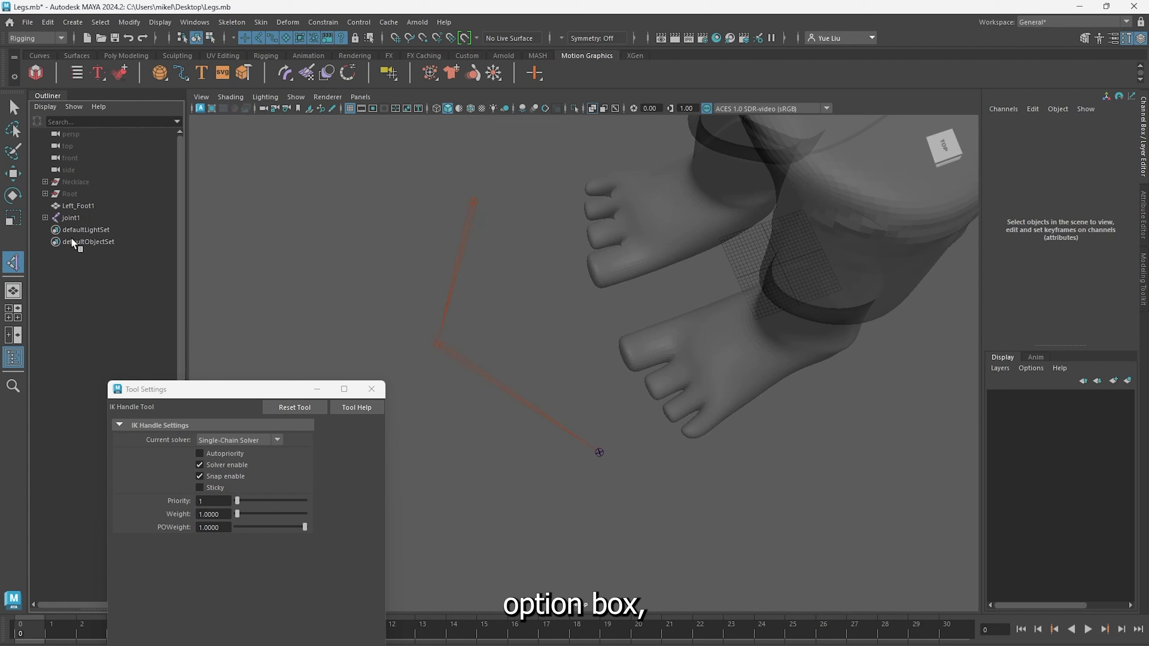
Create an IK handle with the Single-Chain Solver from the test chain's root joint to its end joint
left_click(247, 441)
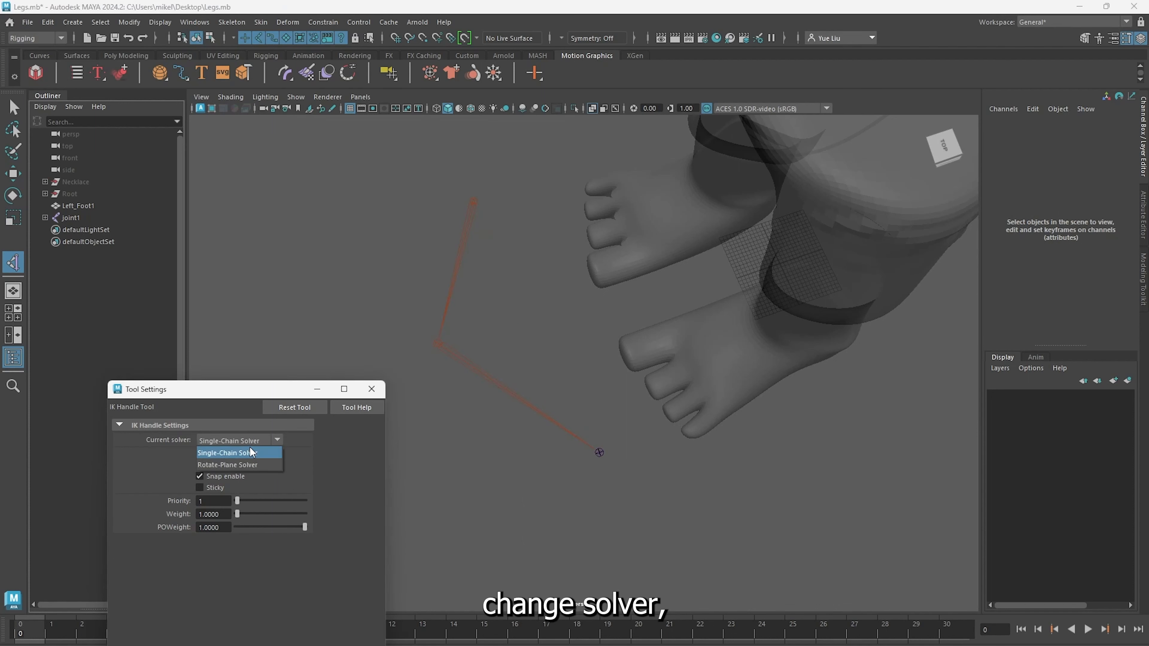
left_click(251, 452)
left_click(474, 202)
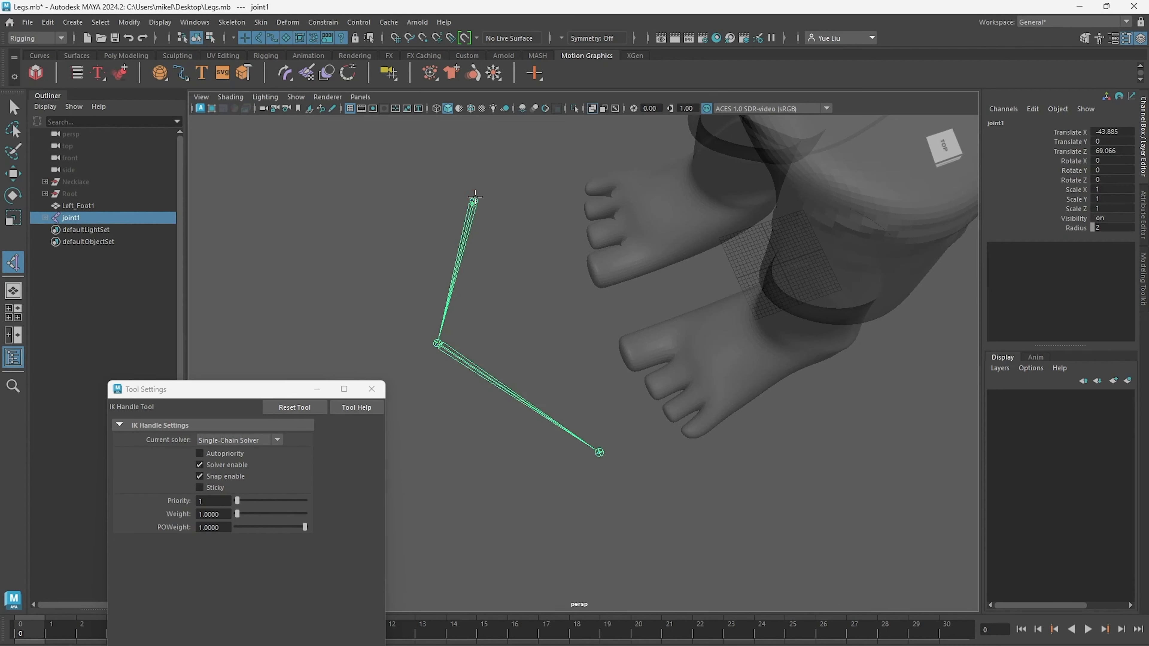
left_click(600, 451)
Move the single-chain IK handle toward the middle of the chain as a test, undo the move and remove the handle
key("w")
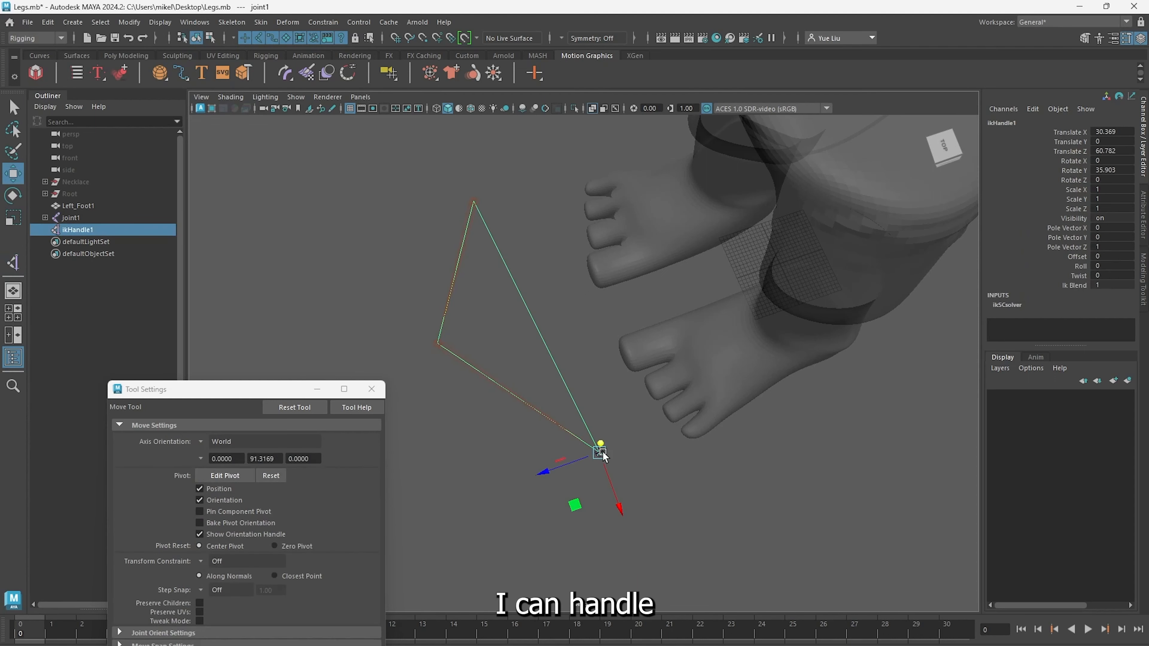
left_click_drag(585, 442, 537, 364)
key("ctrl+z")
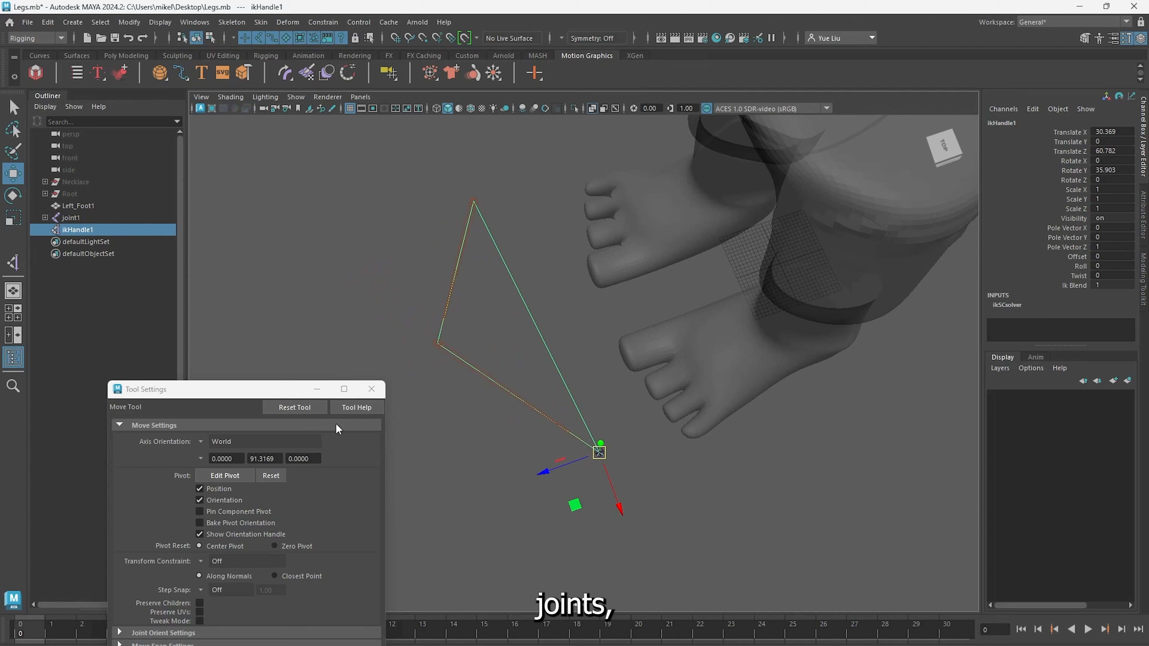
left_click(313, 348)
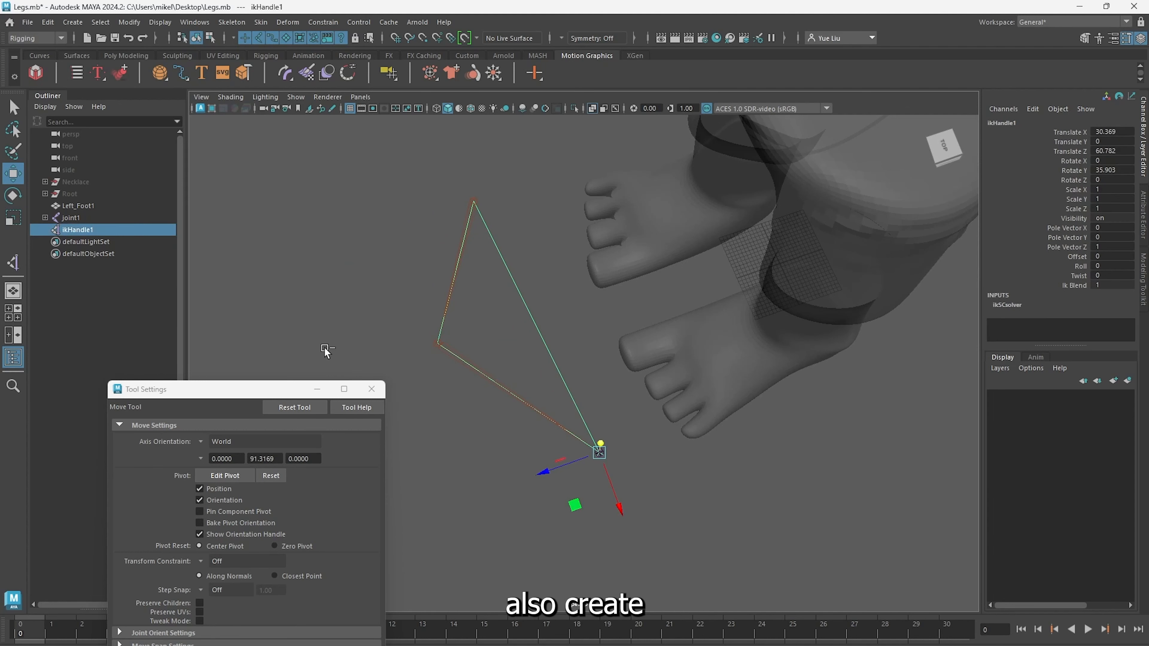
Create an IK handle with the Rotate-Plane Solver from the test chain's root joint to its end joint
left_click(231, 21)
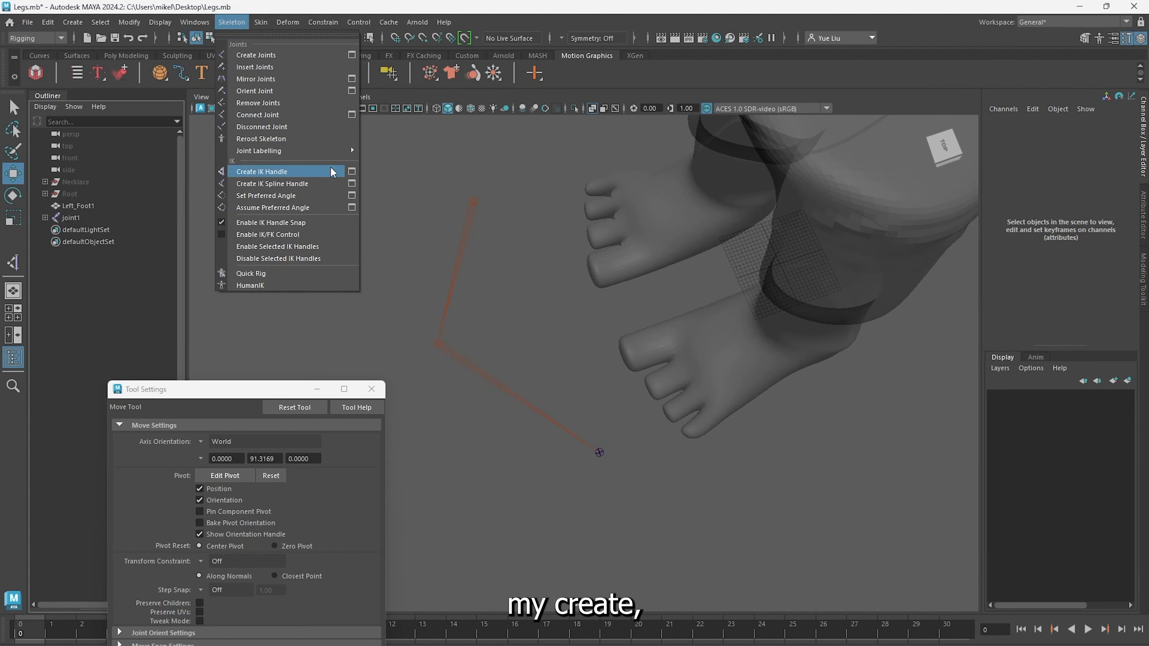
left_click(348, 173)
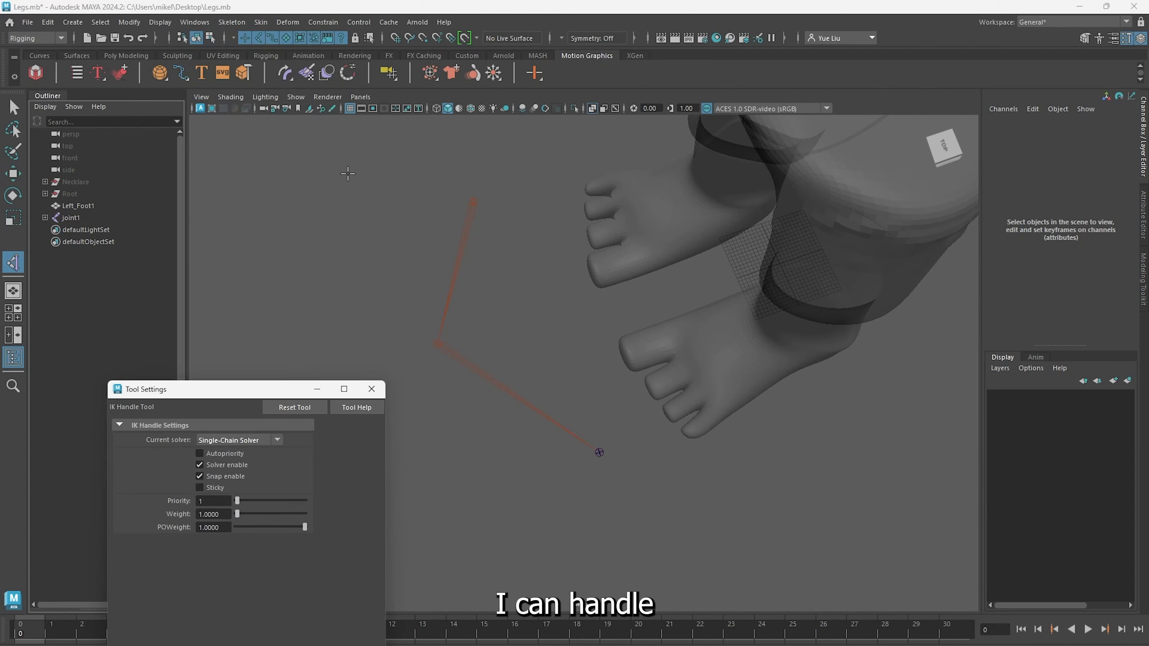
left_click(262, 440)
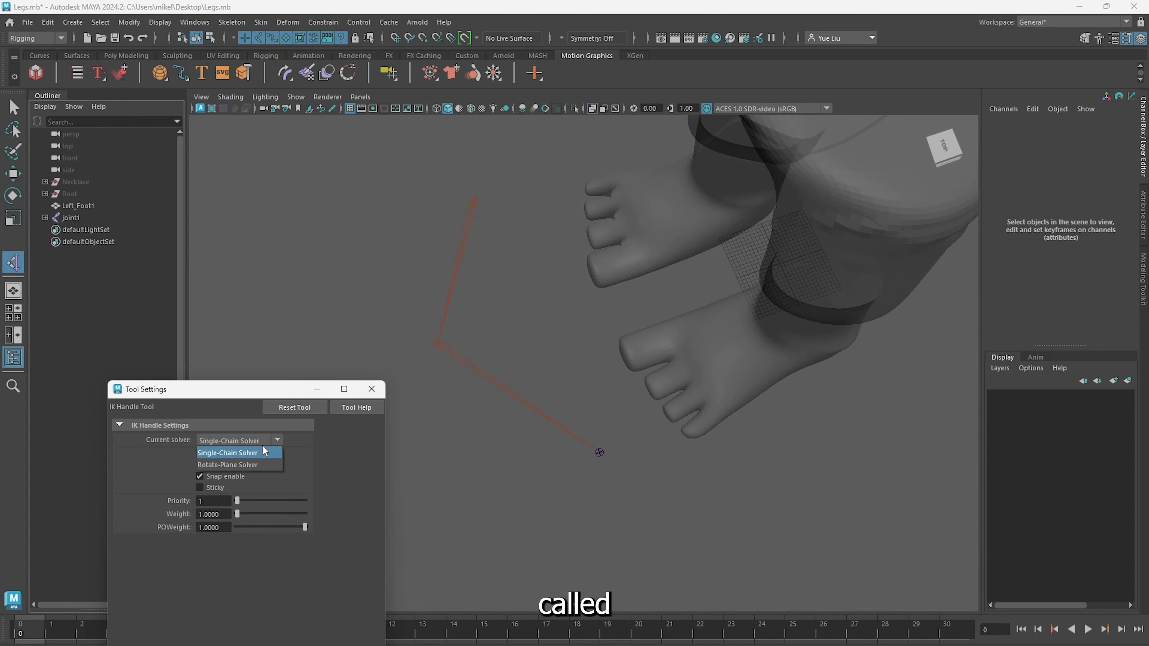
left_click(262, 465)
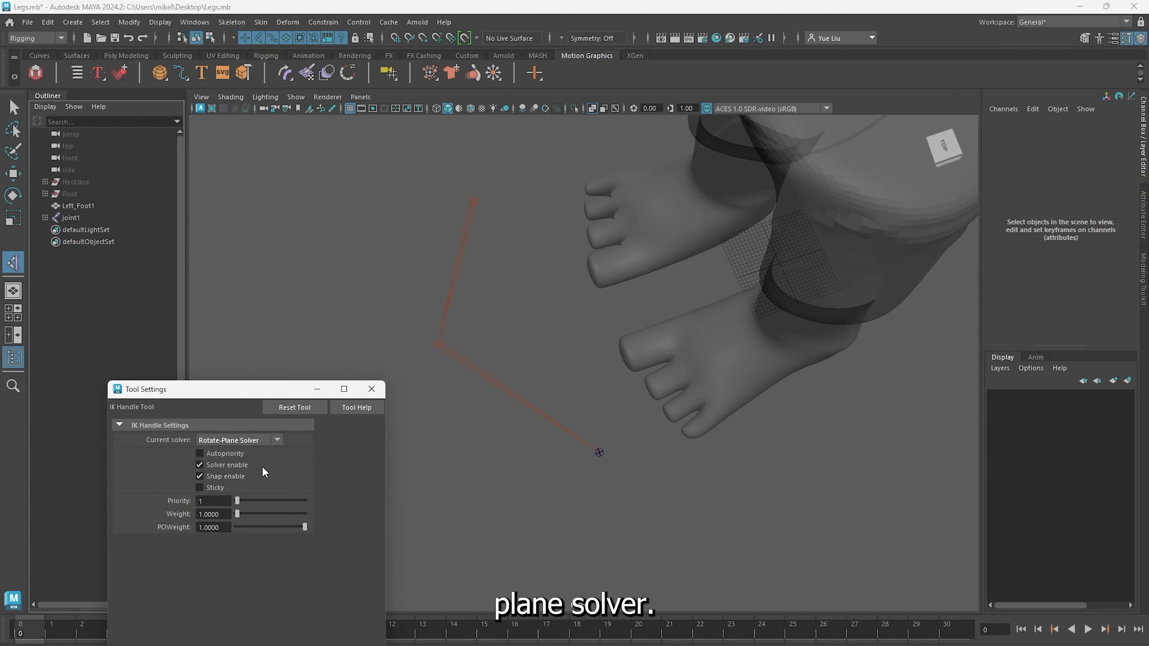
left_click(473, 202)
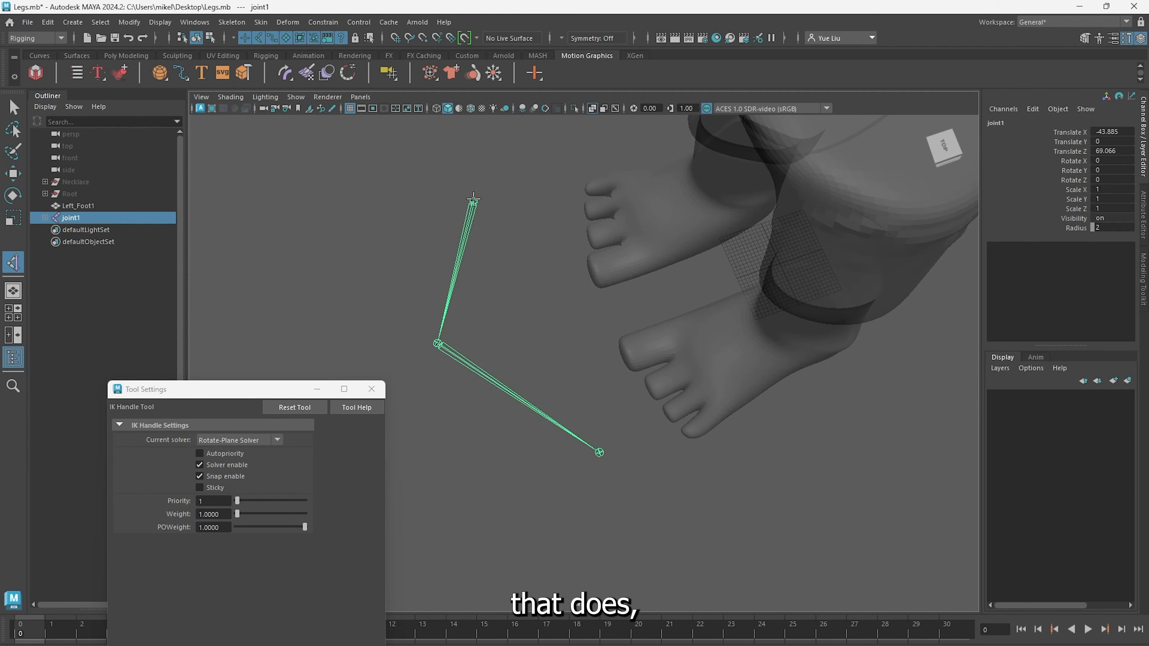
left_click(600, 453)
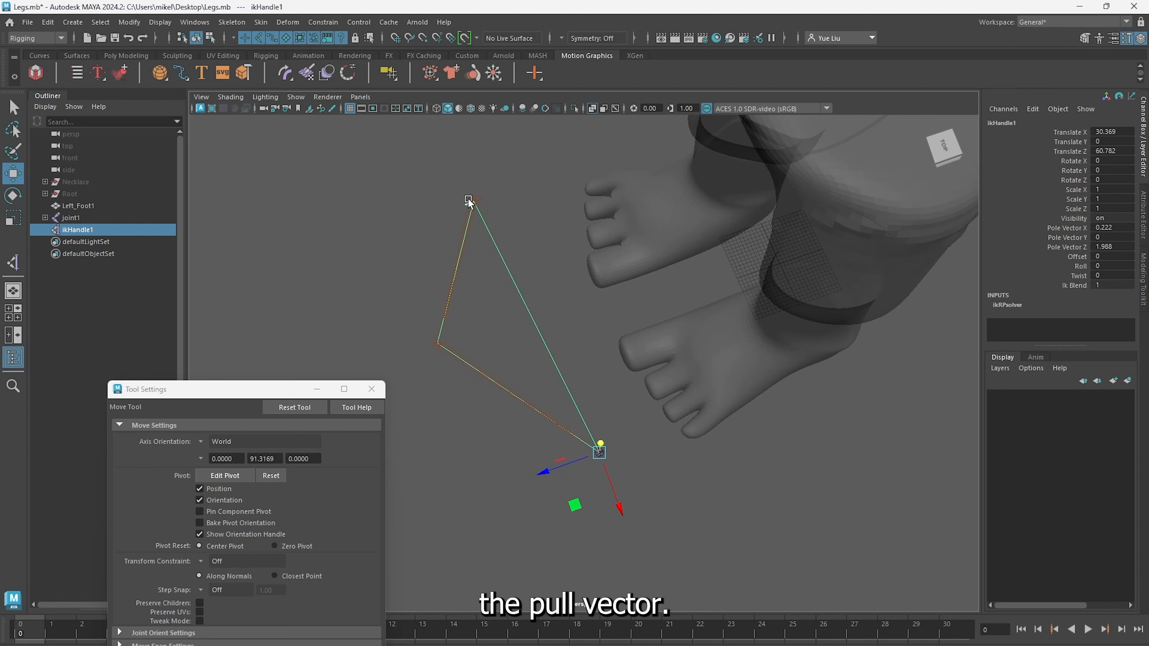
Create a locator and move it to about 107.6 along Z, in front of the chain's middle joint
middle_click_drag(483, 242, 531, 226, "alt")
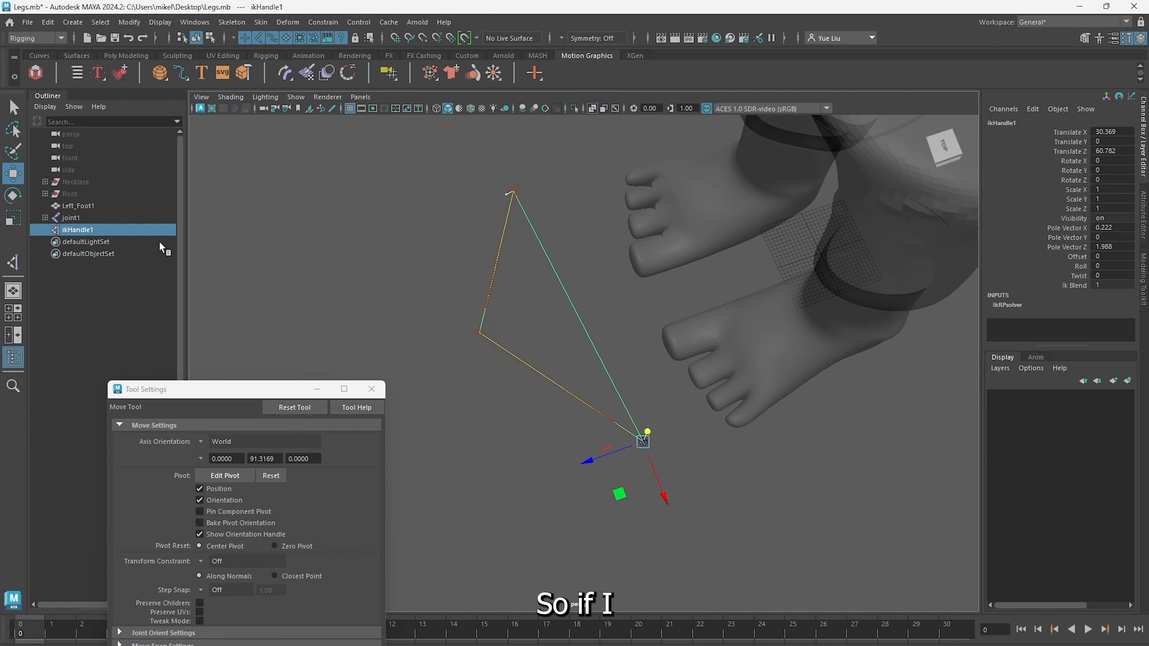
left_click(129, 21)
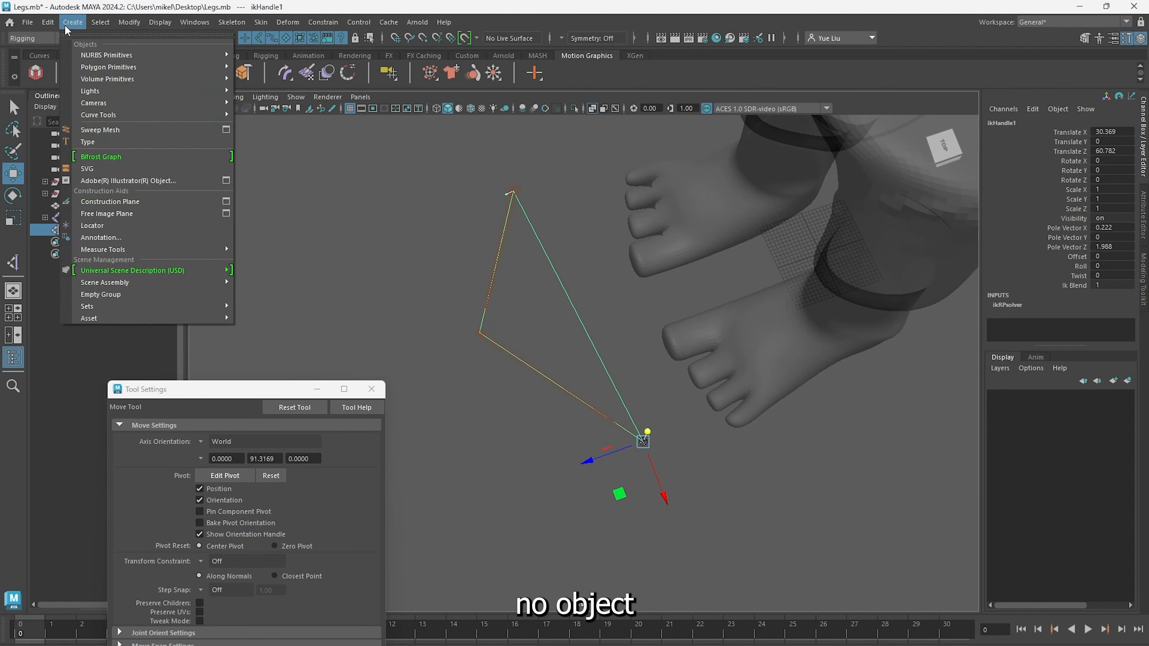
left_click(128, 233)
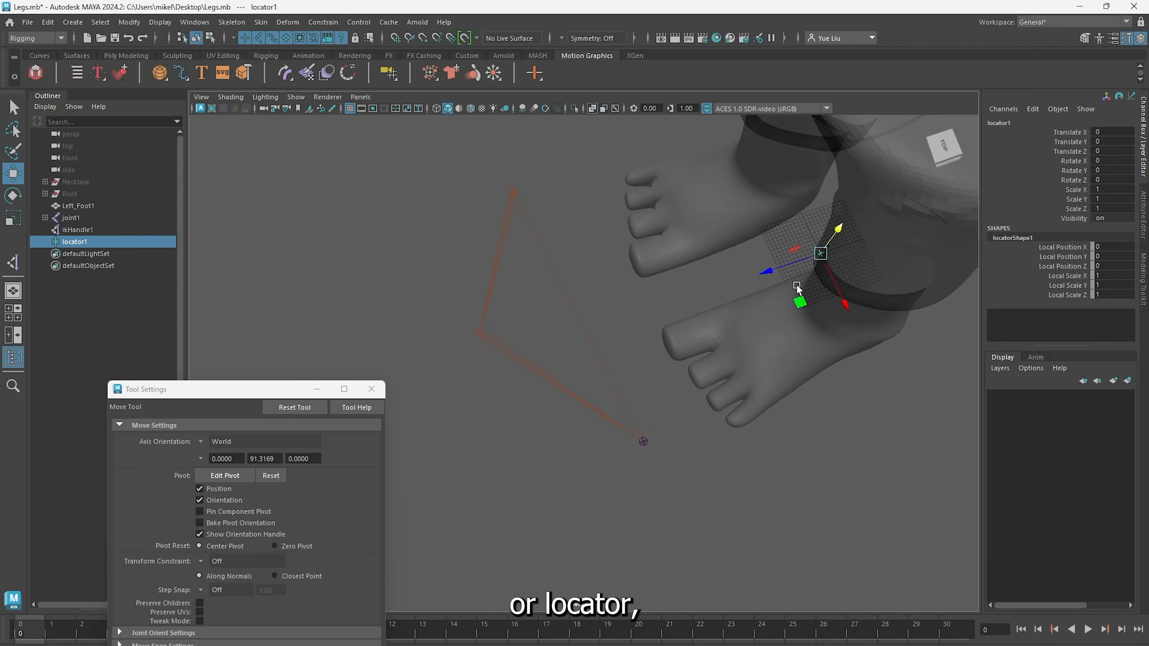
left_click_drag(768, 271, 394, 361)
middle_click_drag(444, 324, 472, 288, "alt")
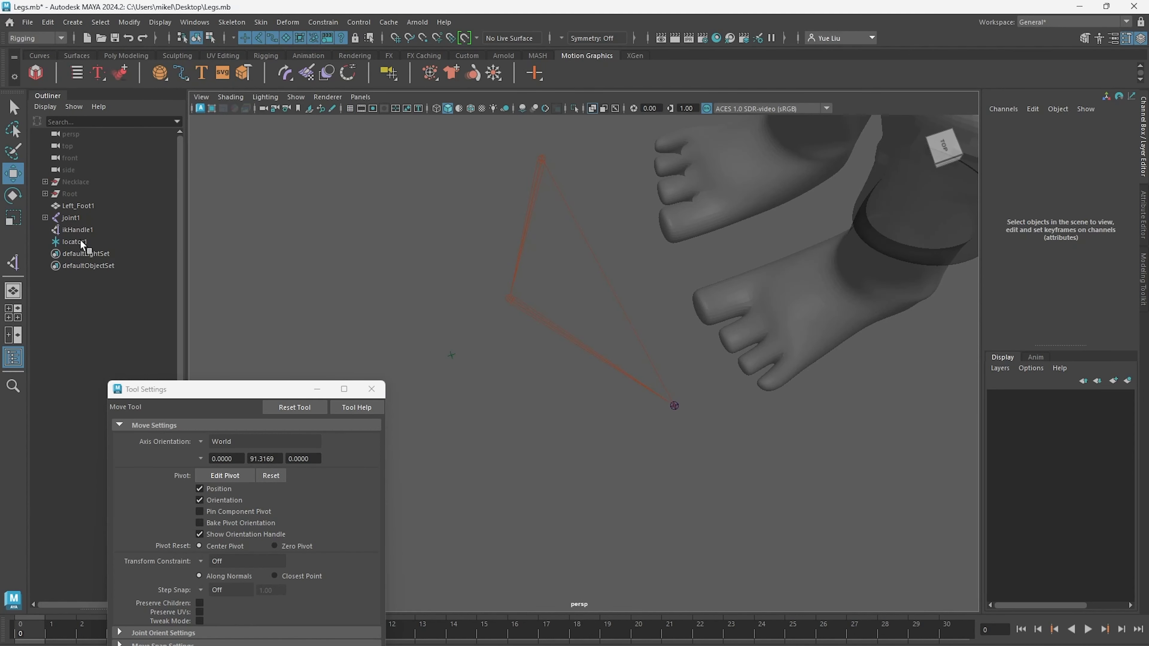
Apply a pole vector constraint from the locator to the IK handle
left_click(82, 242)
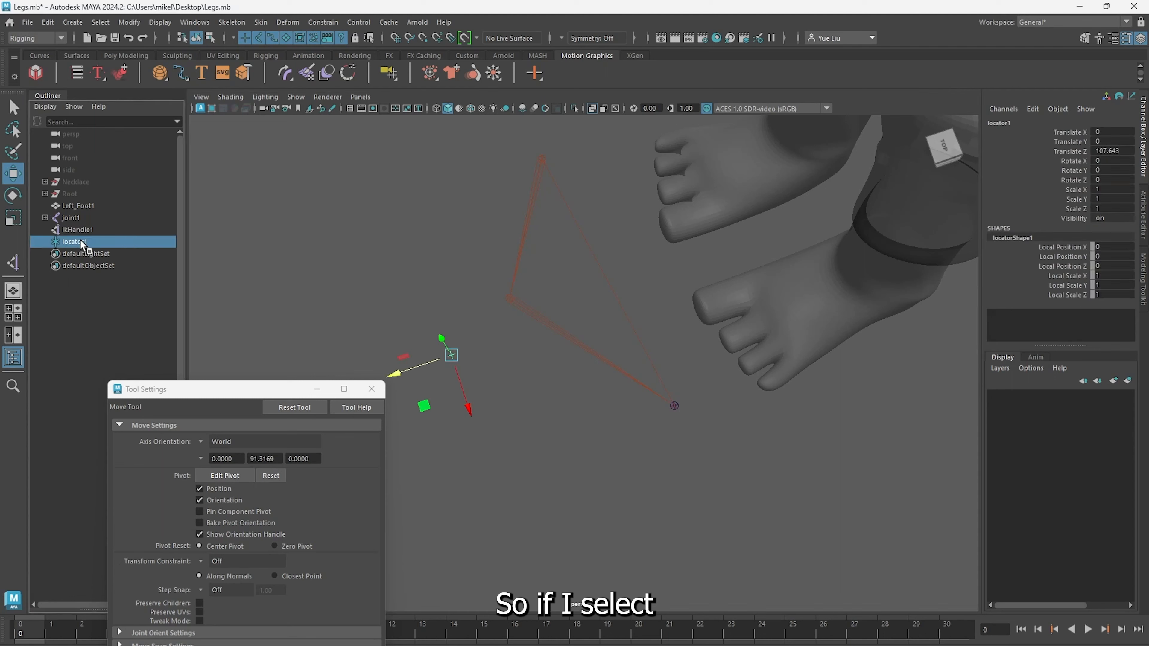
left_click(100, 232, "ctrl")
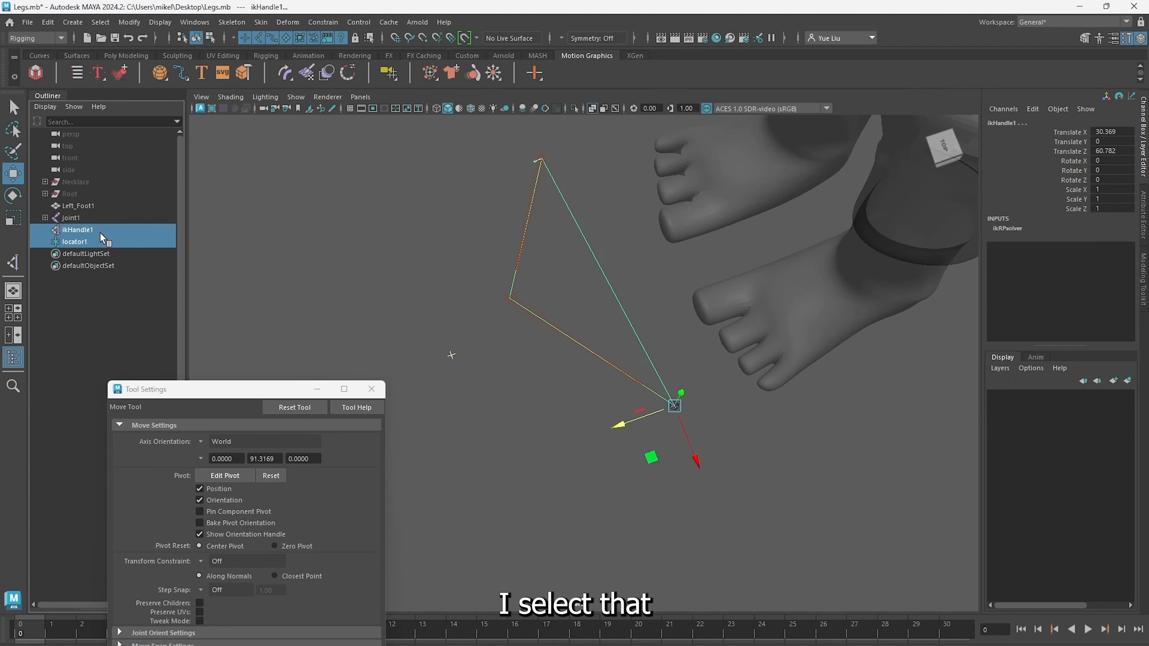
left_click(312, 22)
left_click(371, 114)
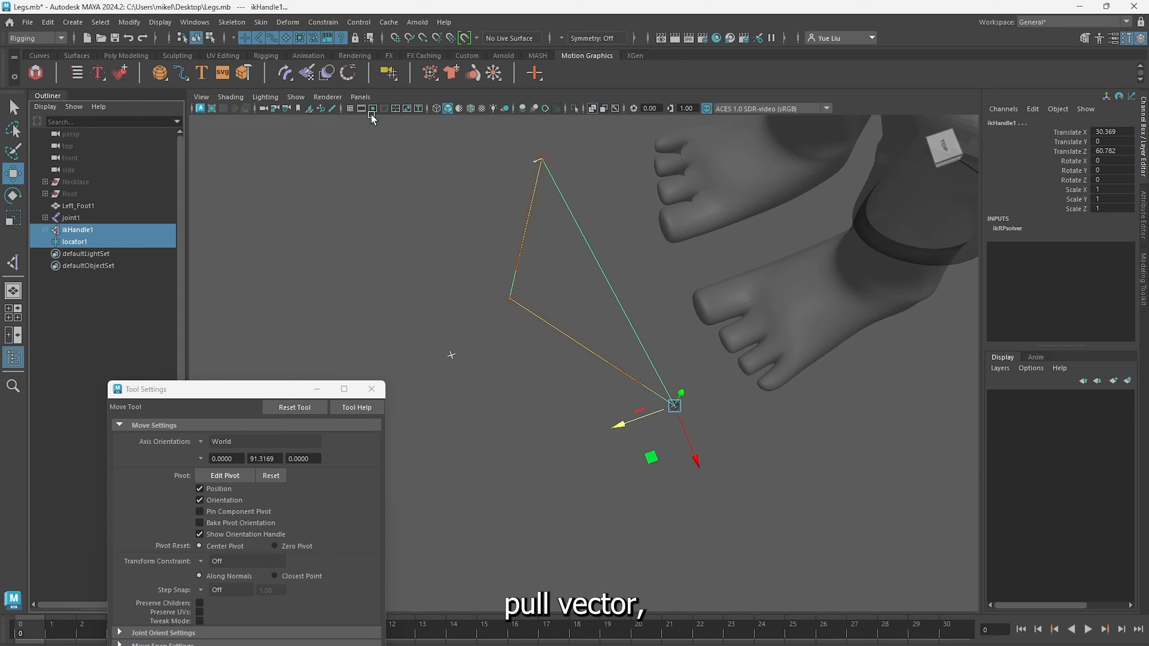
left_click(465, 377)
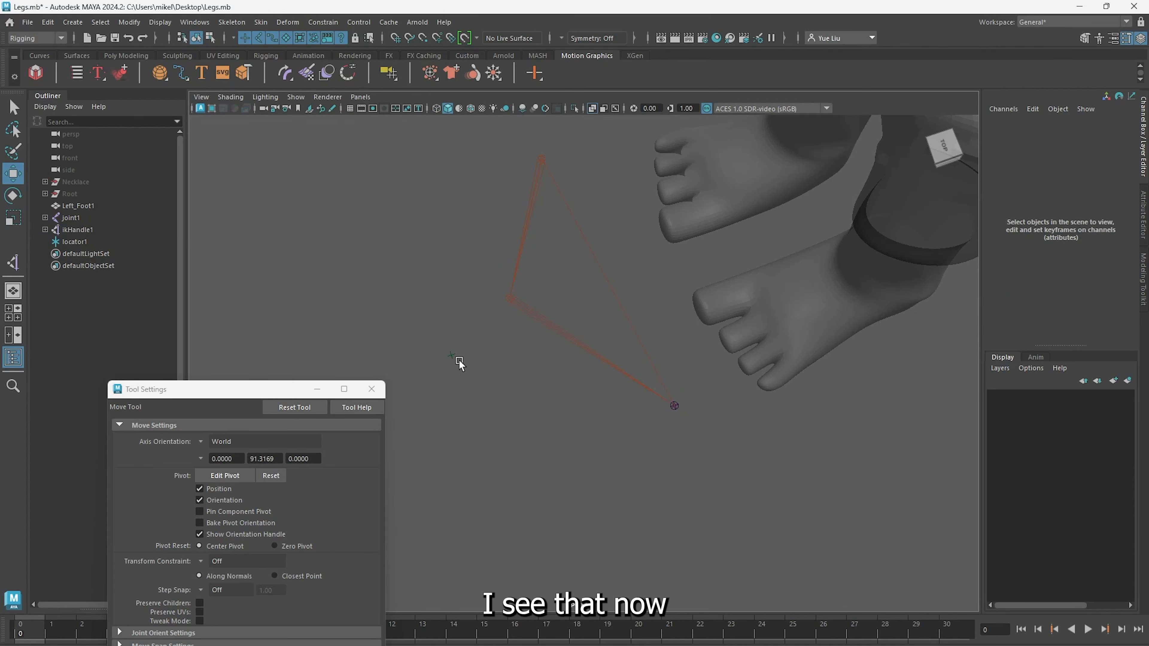
Move the locator vertically to test how it steers the chain's middle joint, and undo each move
left_click(459, 362)
left_click_drag(458, 357, 545, 420, "alt")
left_click_drag(545, 420, 587, 404, "alt")
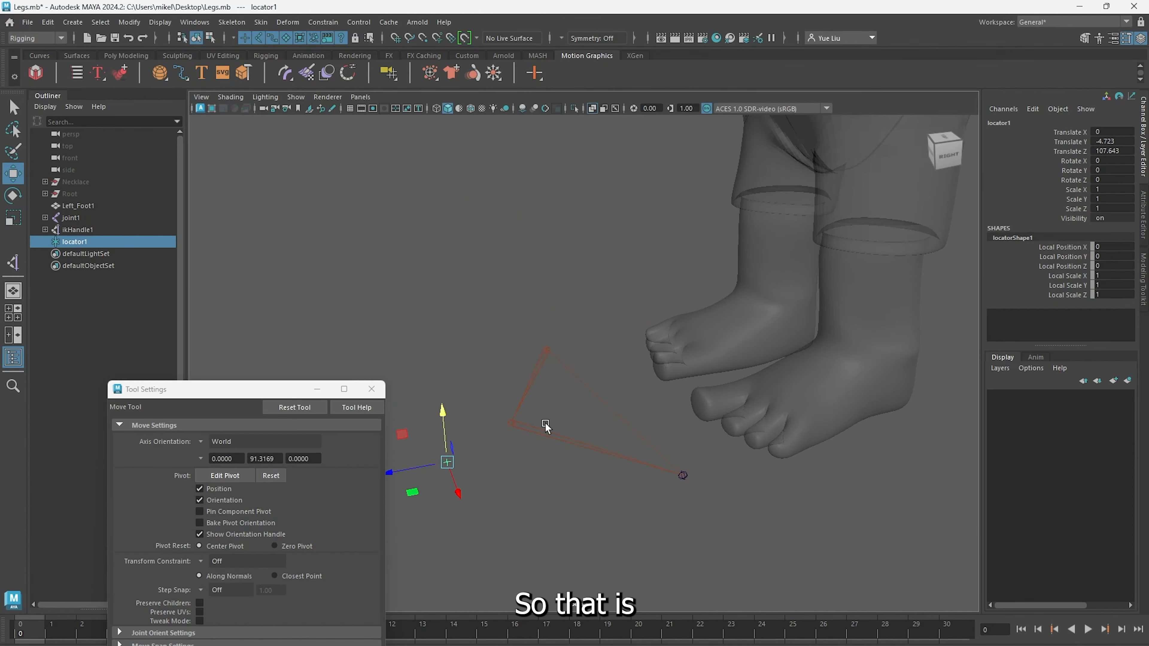
key("ctrl+z")
left_click_drag(608, 443, 577, 437, "alt")
left_click_drag(474, 430, 501, 345)
mouse_move(554, 350)
left_mouse_down("alt")
mouse_move(573, 372)
mouse_move(563, 394)
mouse_move(554, 351)
left_mouse_up("alt")
key("ctrl+z")
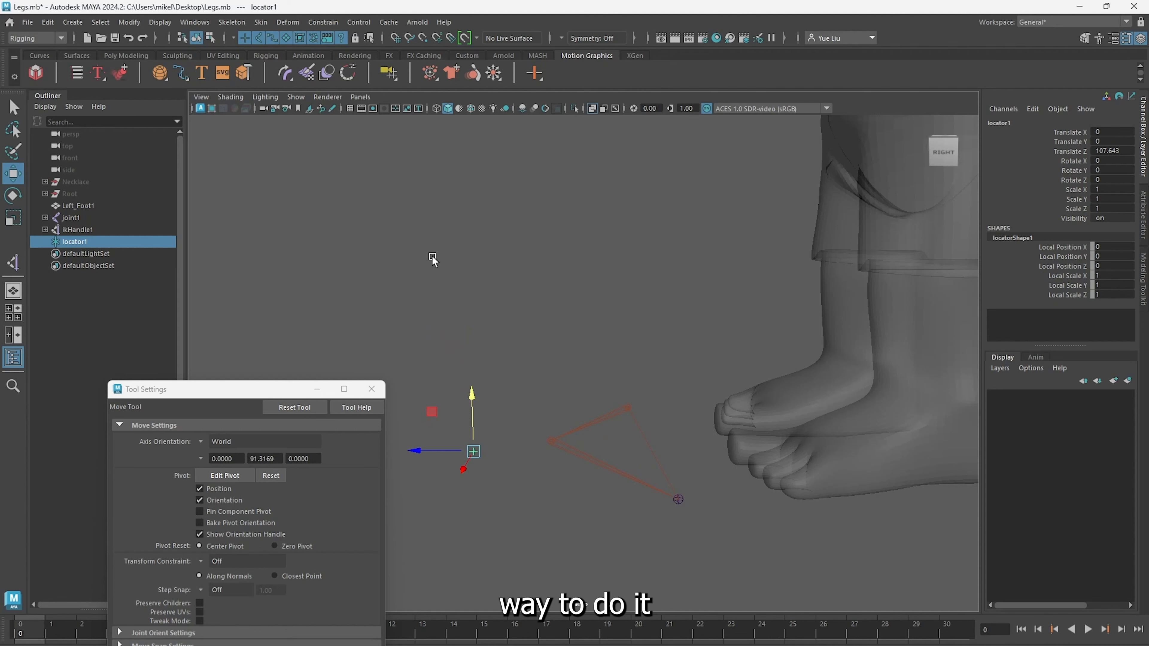
Delete the test IK handle, the test joint chain and the locator
left_click_drag(433, 257, 713, 574)
key("Delete")
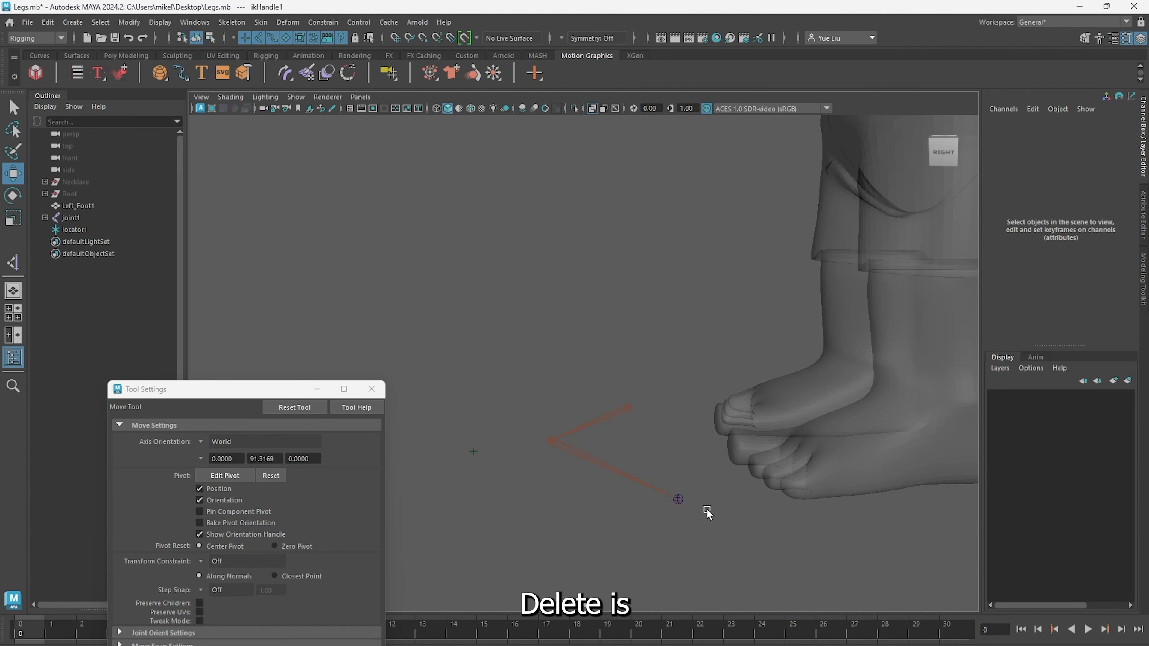
left_click(70, 217)
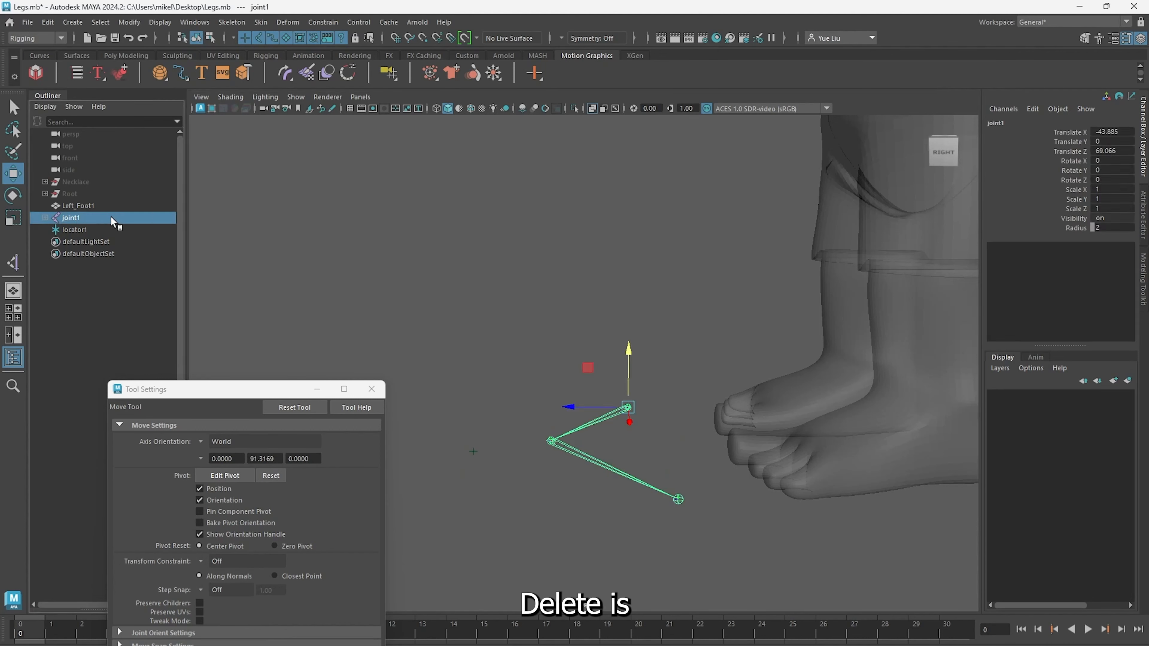
key("Delete")
left_click(89, 206)
left_click(100, 218)
key("Delete")
In the orthographic side view, create a five-joint leg chain through the hip, knee, ankle, ball of the foot and toes
middle_click_drag(865, 327, 572, 344, "alt")
left_click_drag(571, 344, 701, 326, "alt")
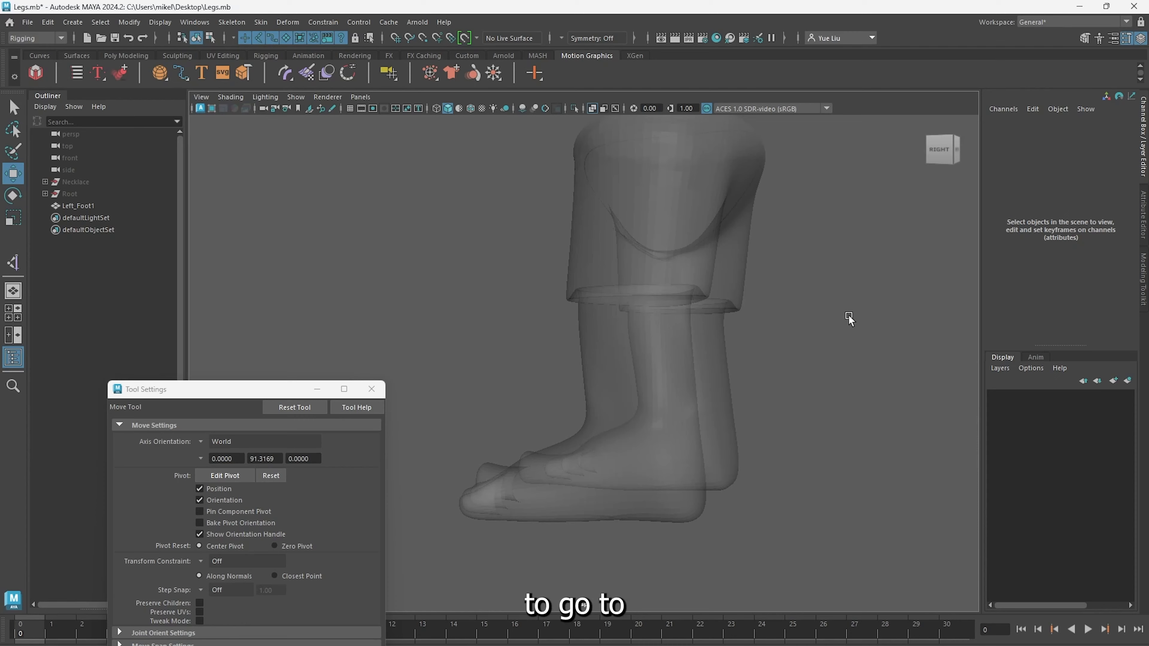
key("space")
key("space")
scroll(676, 463, "down", 2)
scroll(708, 429, "down", 1)
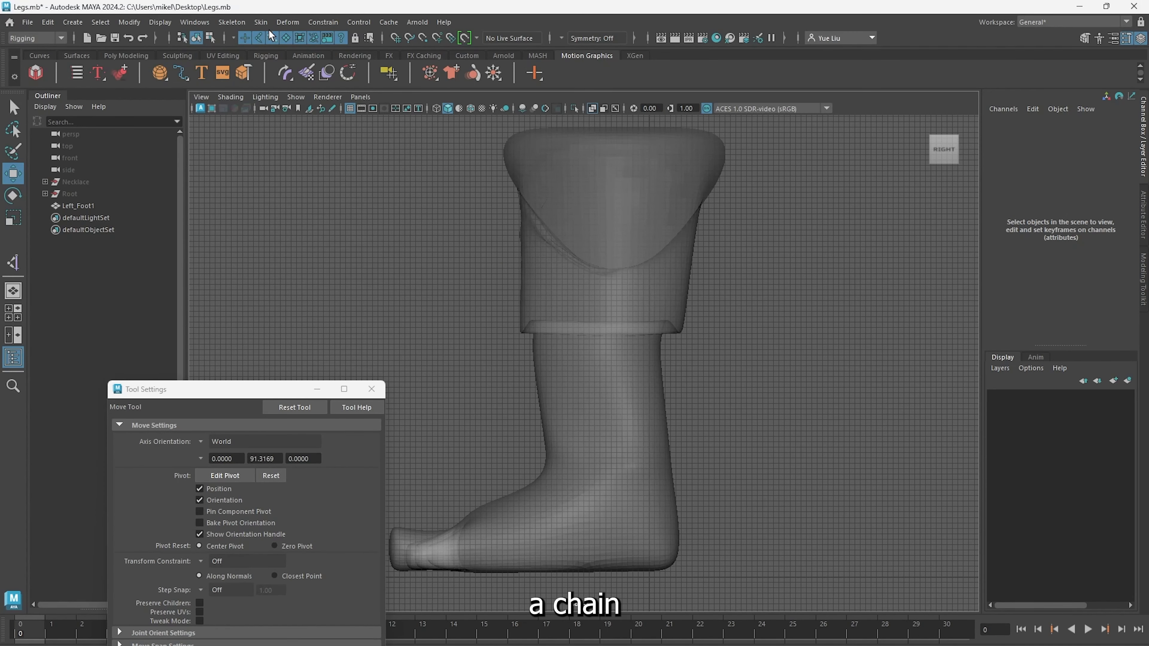
left_click(233, 22)
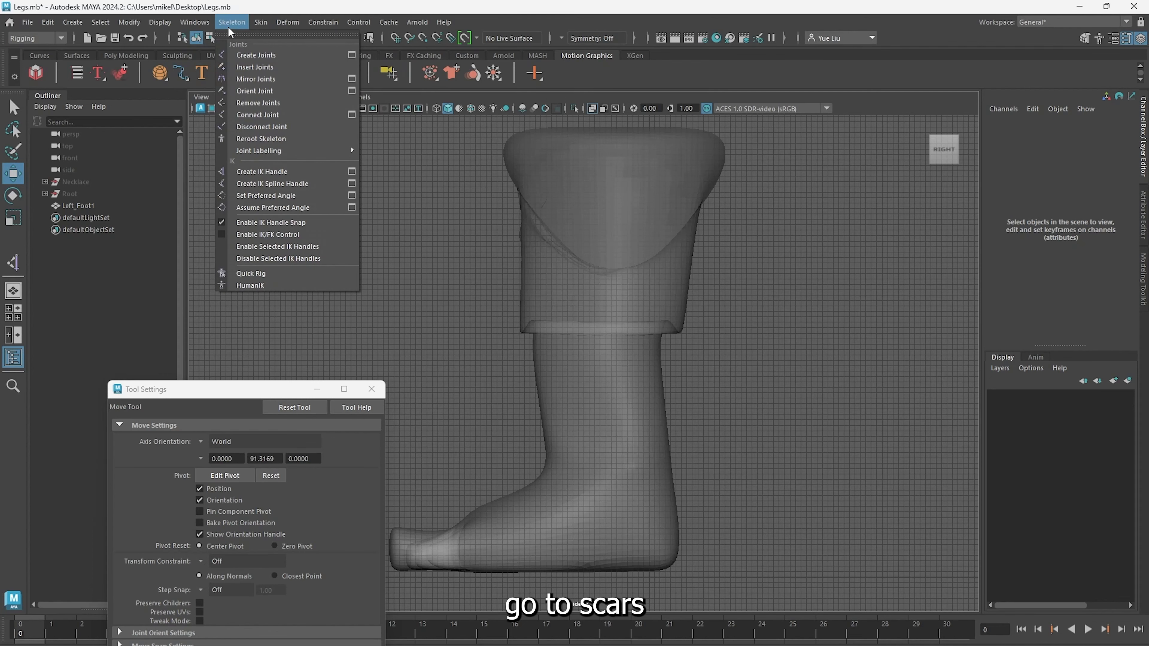
left_click(272, 56)
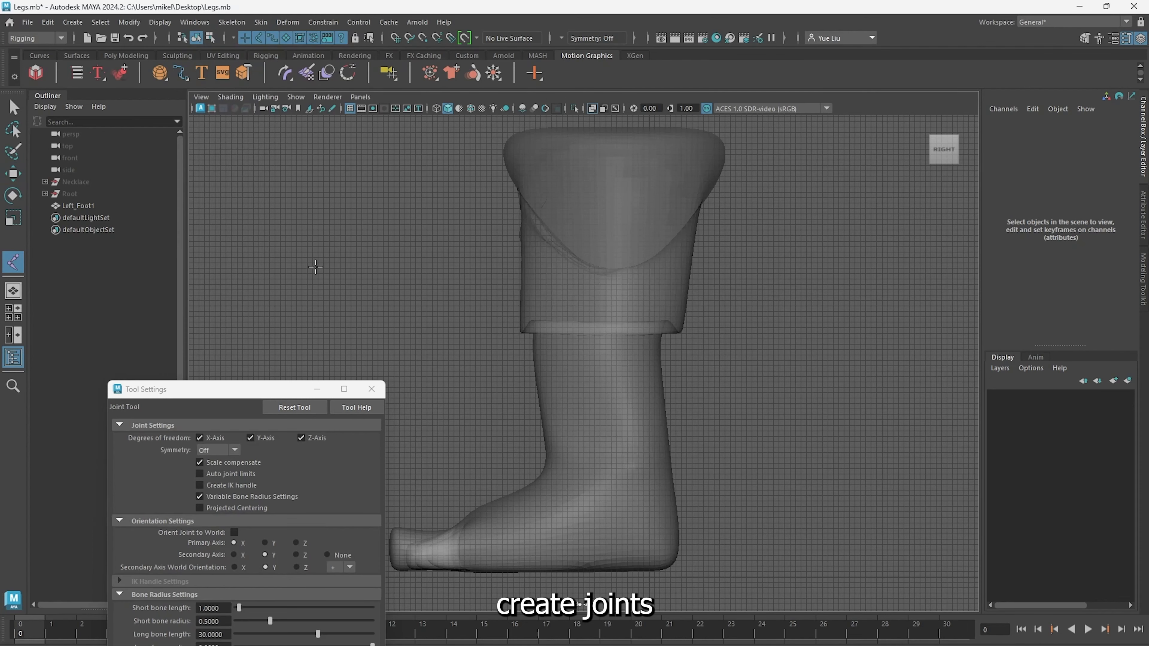
left_click(372, 389)
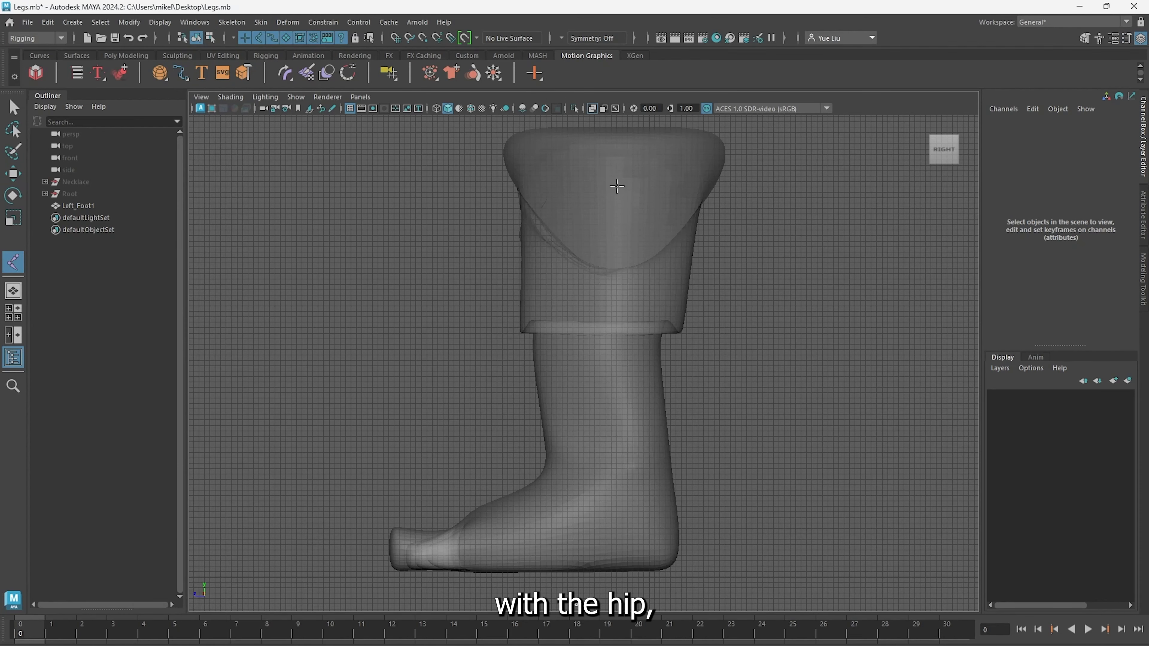
left_click(615, 185)
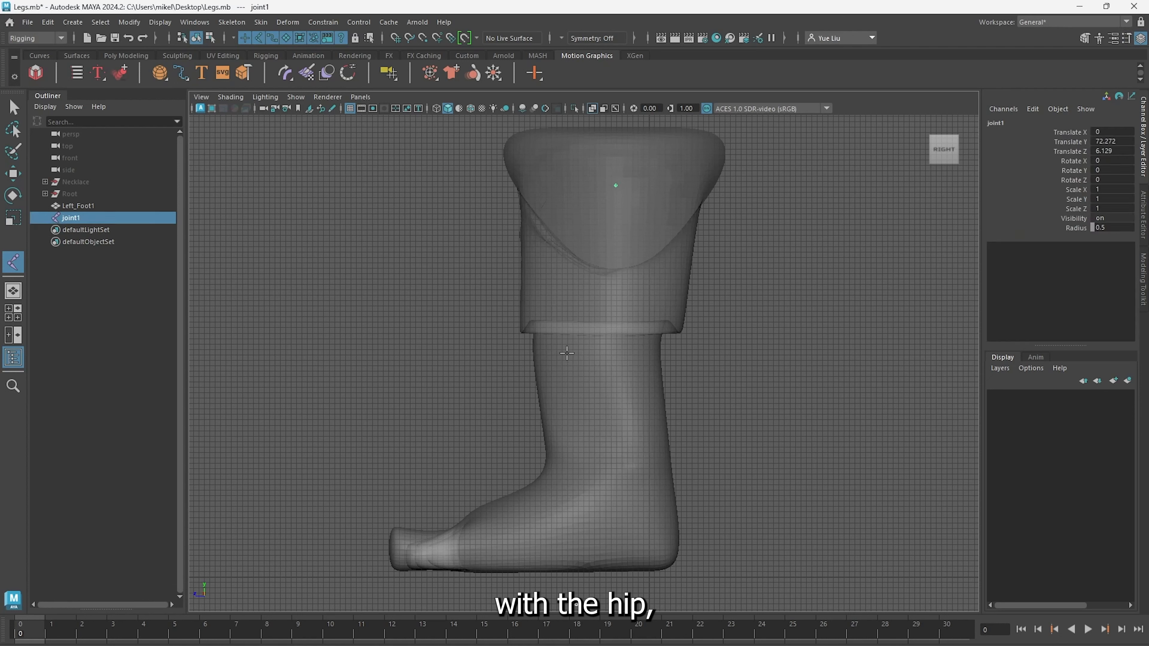
left_click(567, 349)
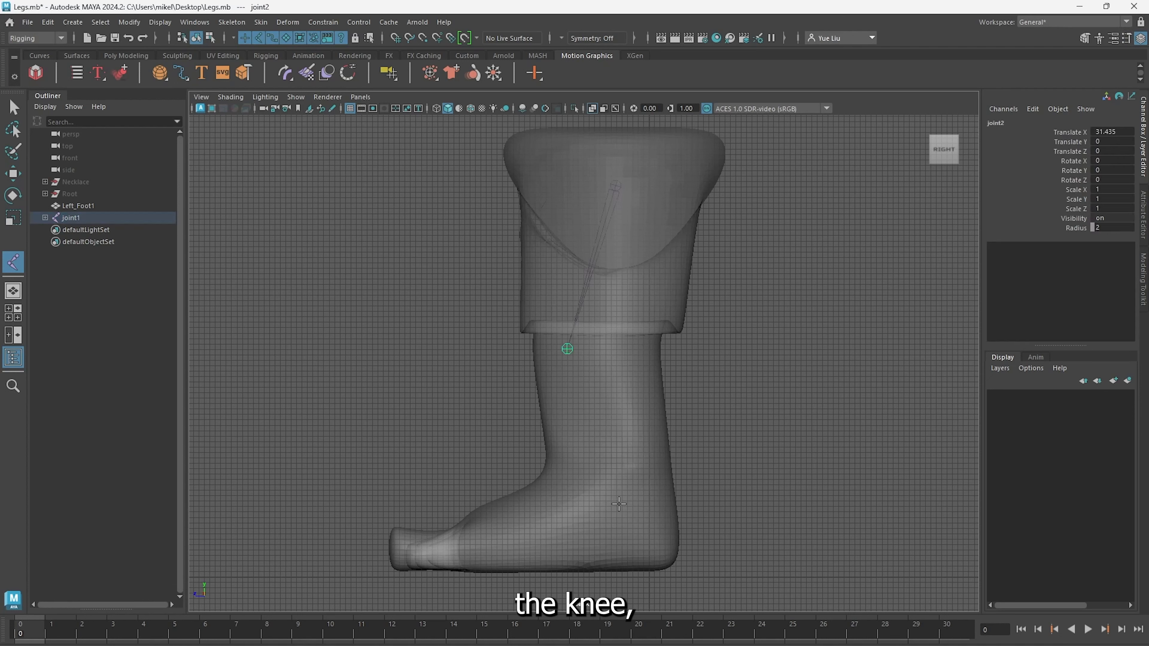
left_click(619, 485)
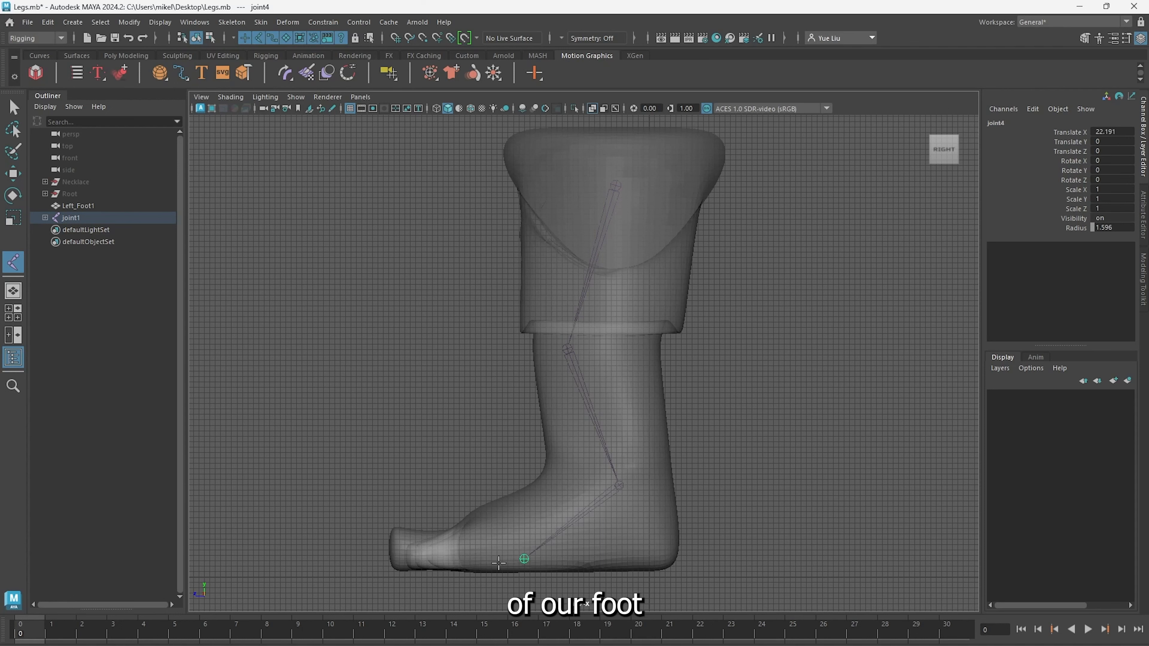
left_click(416, 557)
key("Return")
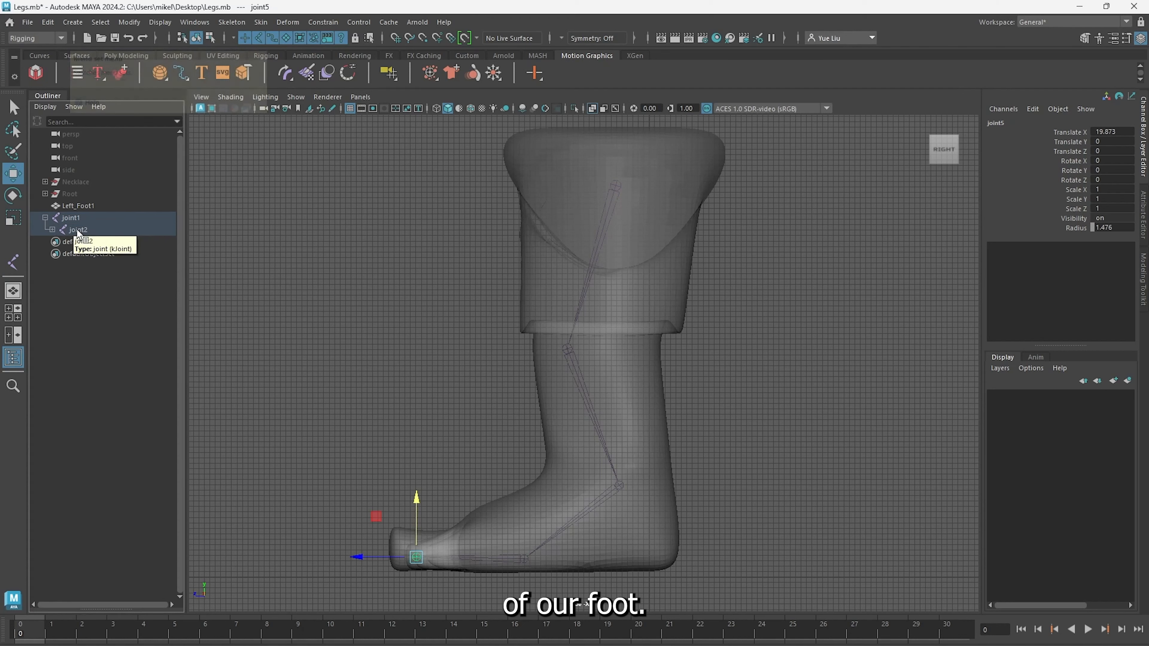
Expand the whole joint hierarchy and rename the root joint Hip_Result
left_click(52, 229)
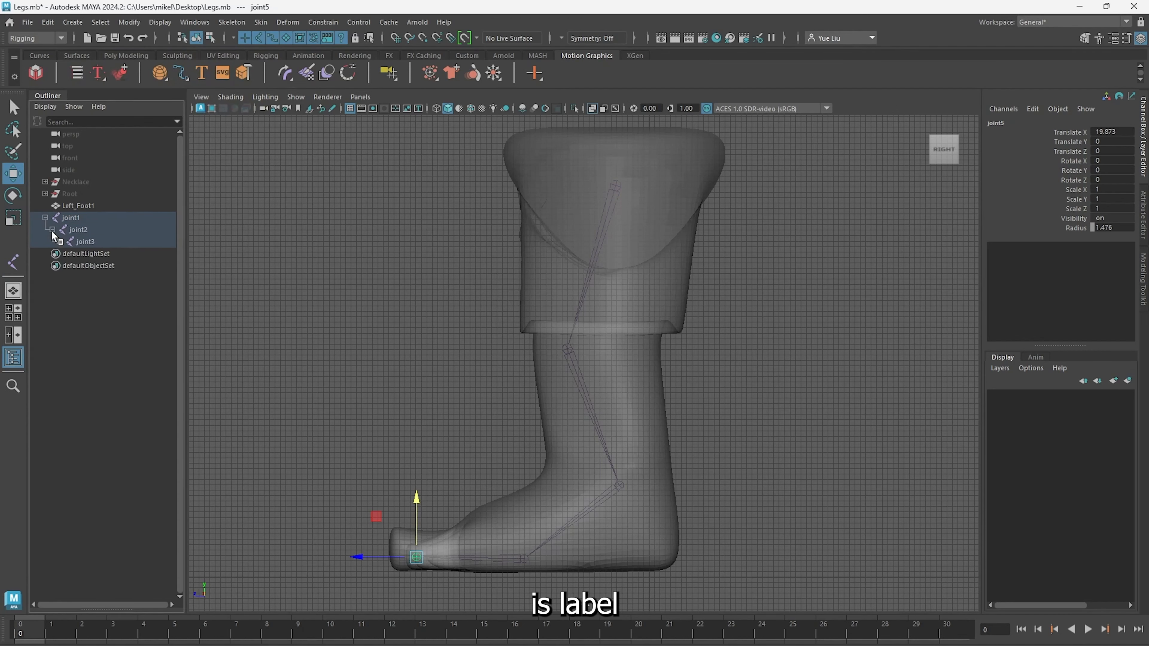
left_click(60, 241)
left_click(67, 253)
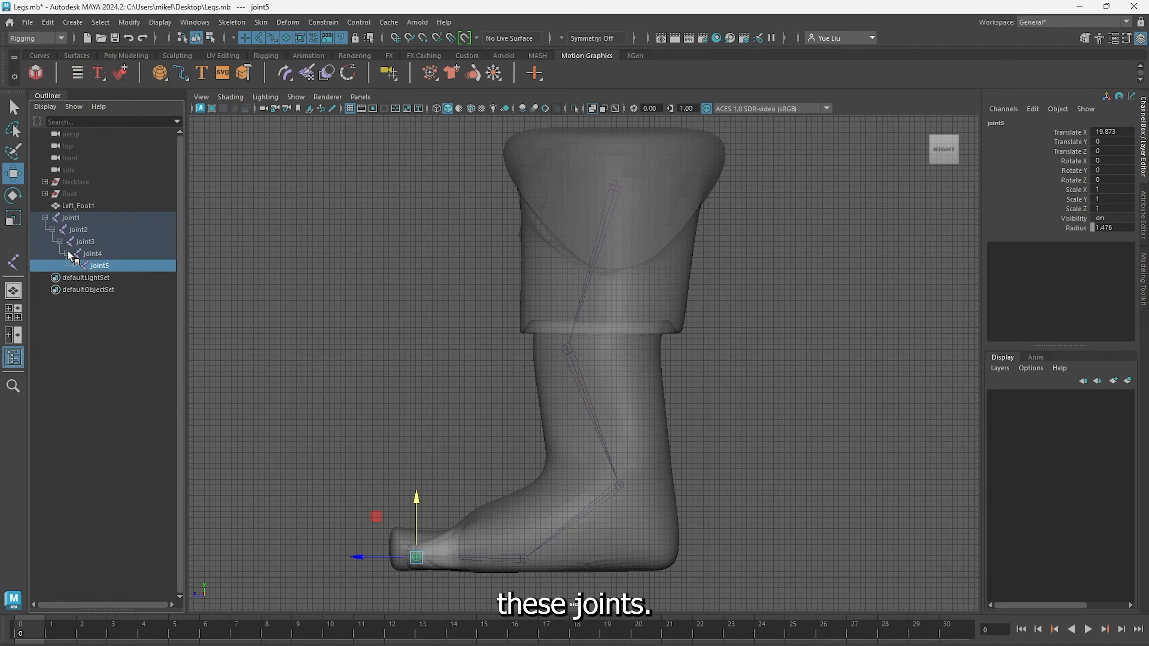
left_click(73, 217)
double_click(74, 218)
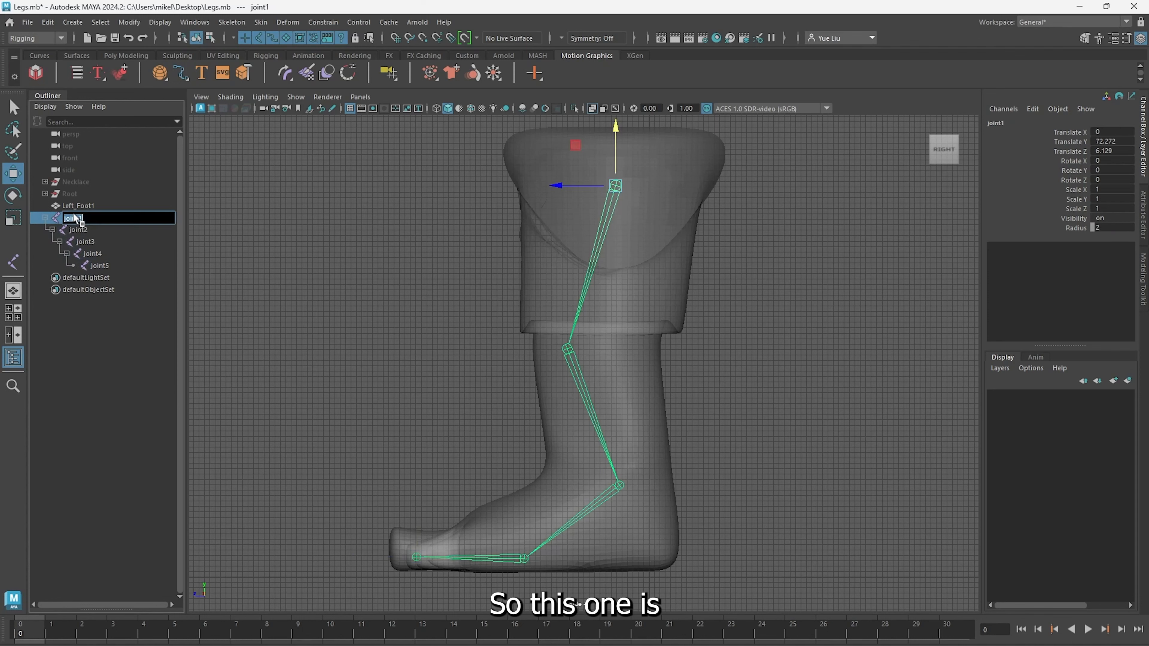
type("Hip_")
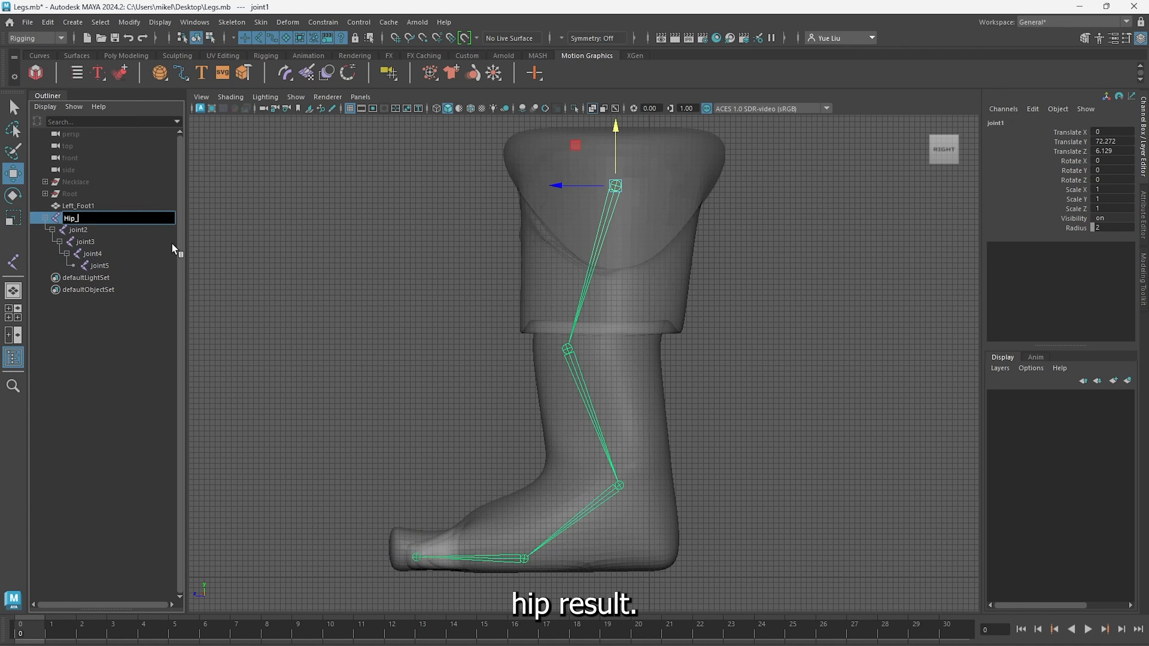
type("Result")
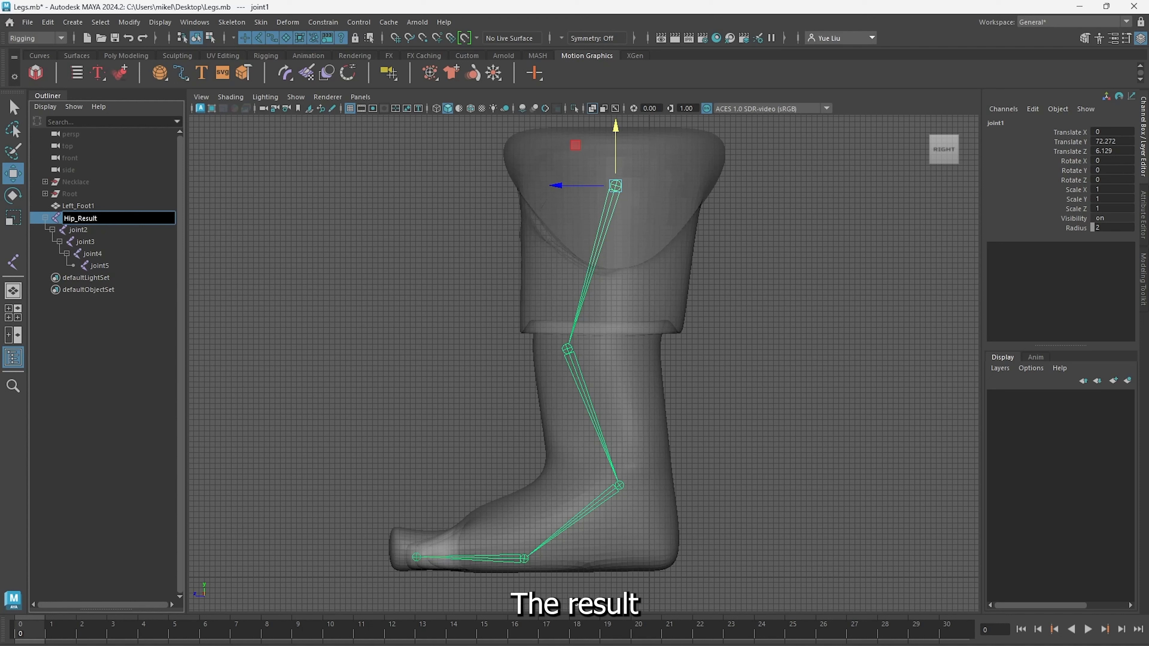
Rename the second joint Knee_Result and the third joint Ankle_Result
left_click(87, 230)
double_click(88, 230)
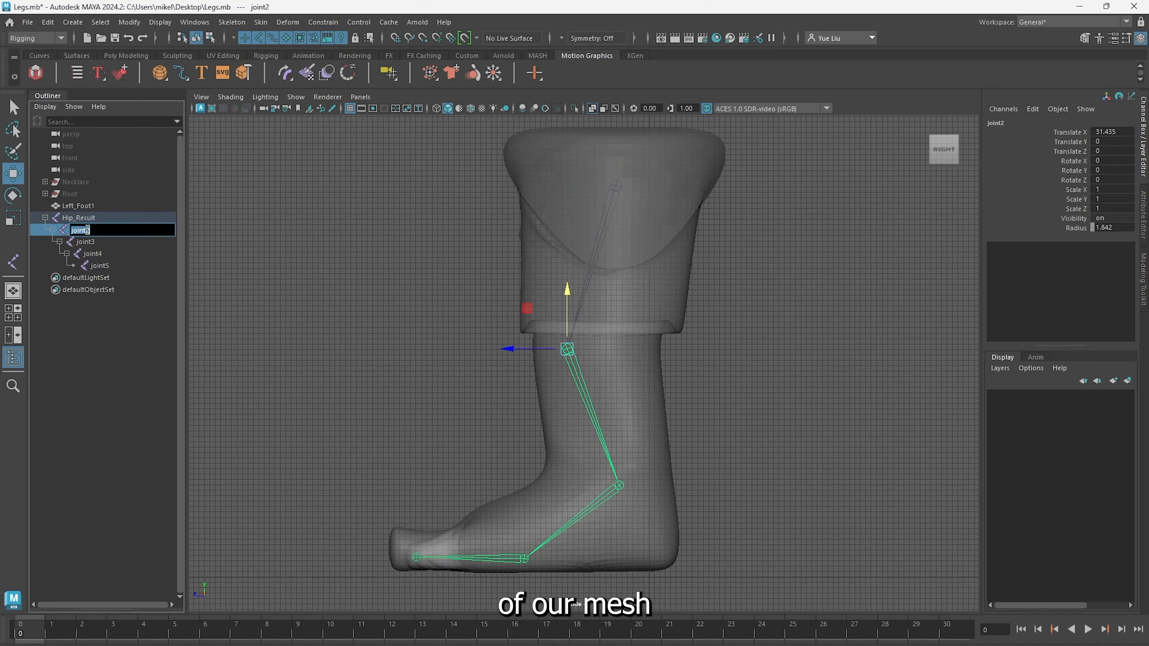
type("Knee_Result")
key("Return")
double_click(85, 242)
type("Ankle")
key("Return")
type("_Result")
key("Return")
Rename the fourth joint Ball_Result and the last joint Toe_Result
double_click(93, 253)
type("Ball_Result")
key("Return")
double_click(99, 266)
type("Toe_Result")
key("Return")
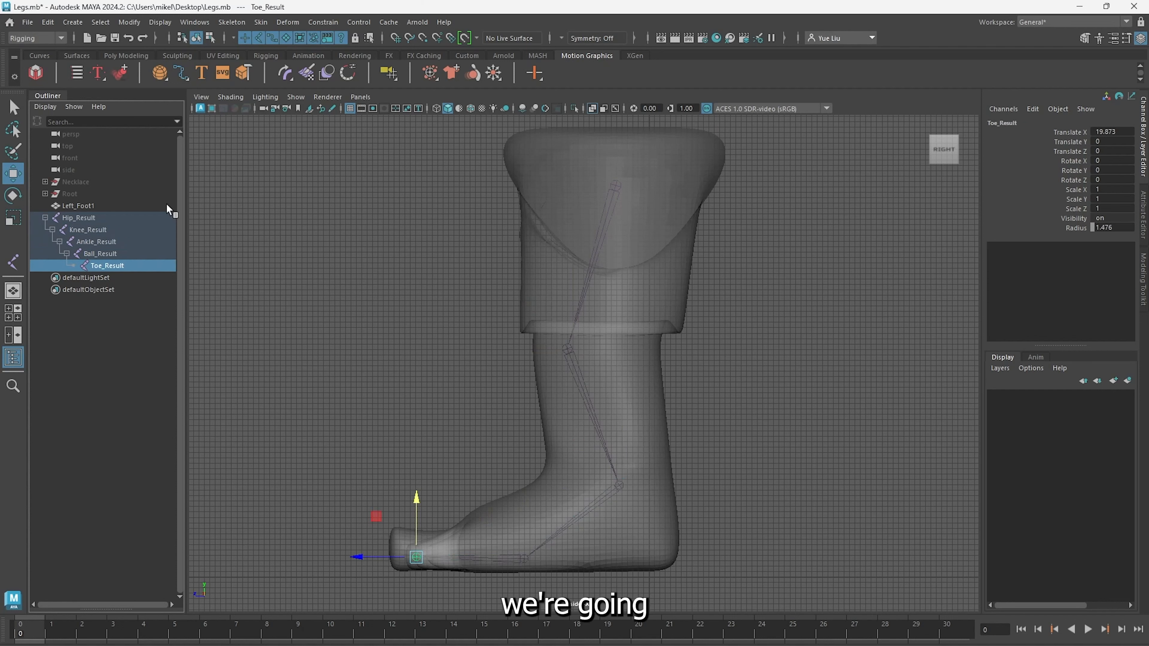
Display the local rotation axes of all five leg joints from Hip_Result to Toe_Result
left_click(100, 216)
left_click(121, 268, "shift")
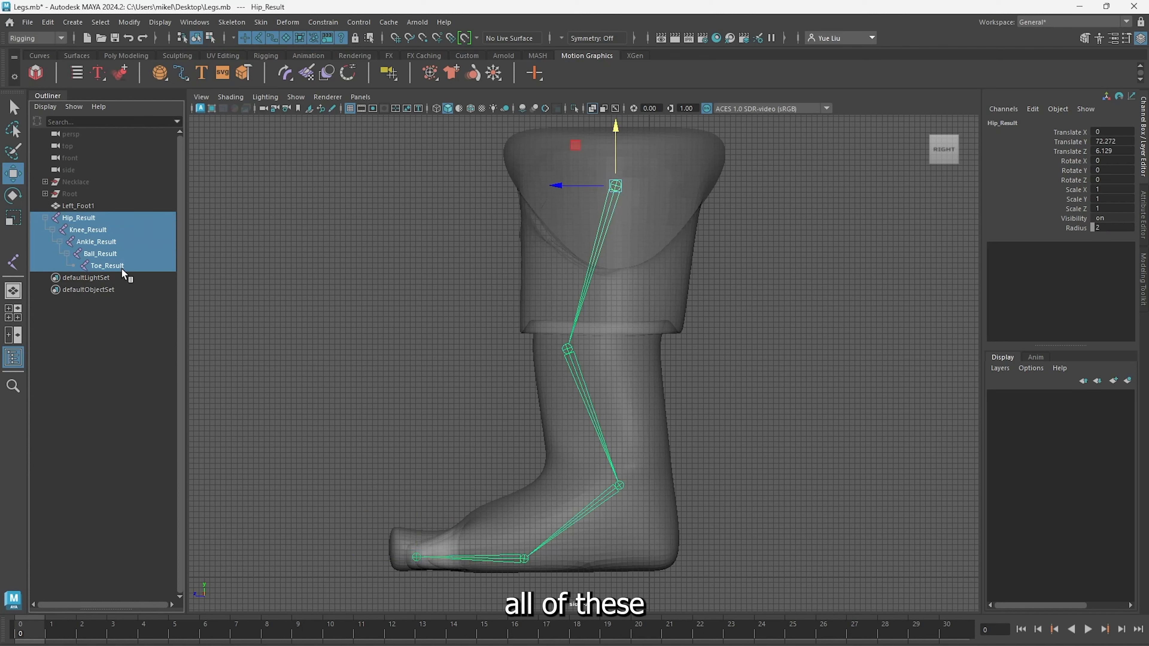
left_click(167, 25)
mouse_move(183, 170)
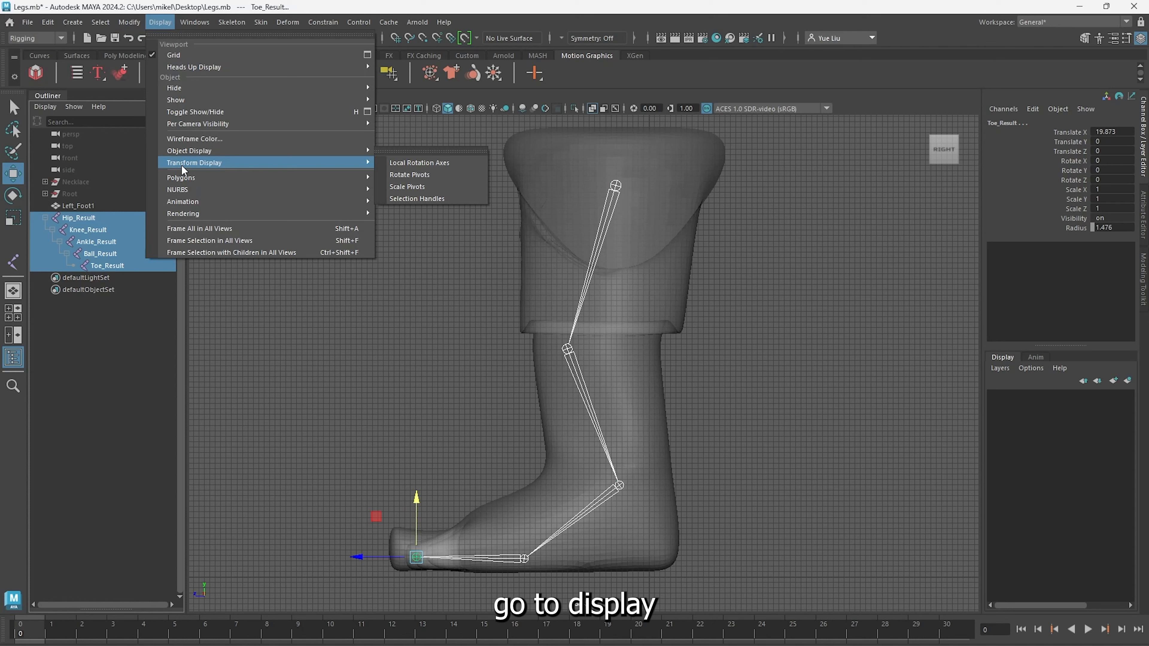
left_click(417, 163)
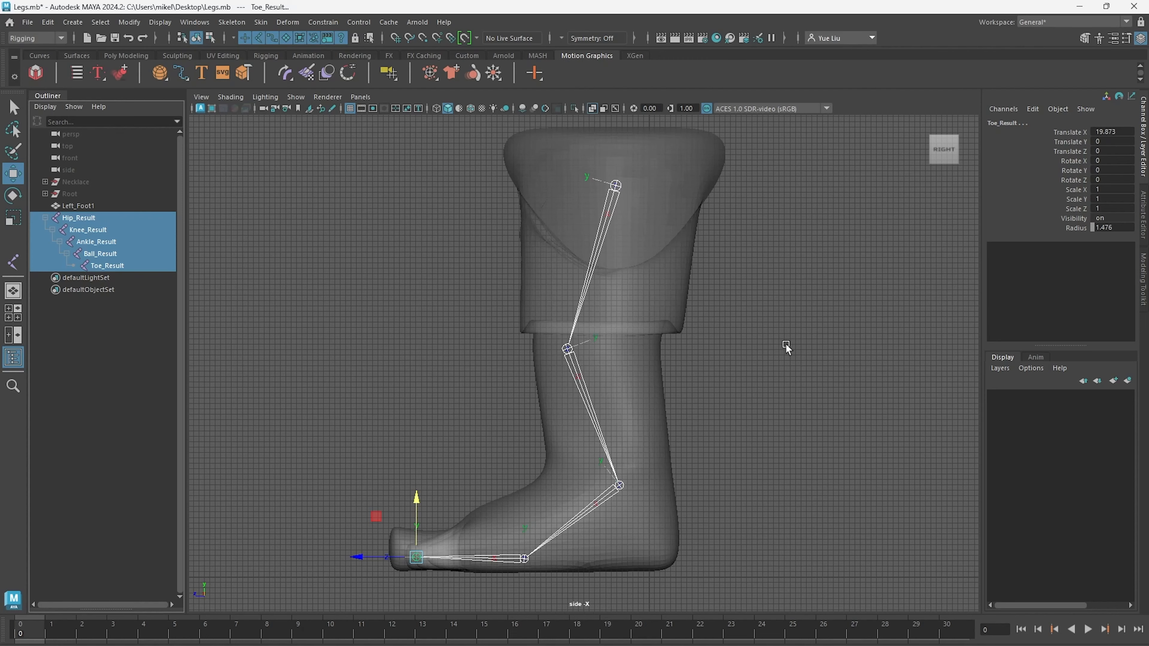
Reorient the knee joint and its children with primary axis X, secondary axis Y and secondary axis world orientation Z
key("space")
key("space")
left_click_drag(470, 289, 519, 282, "alt")
left_click_drag(617, 331, 662, 369, "alt")
left_click(121, 230)
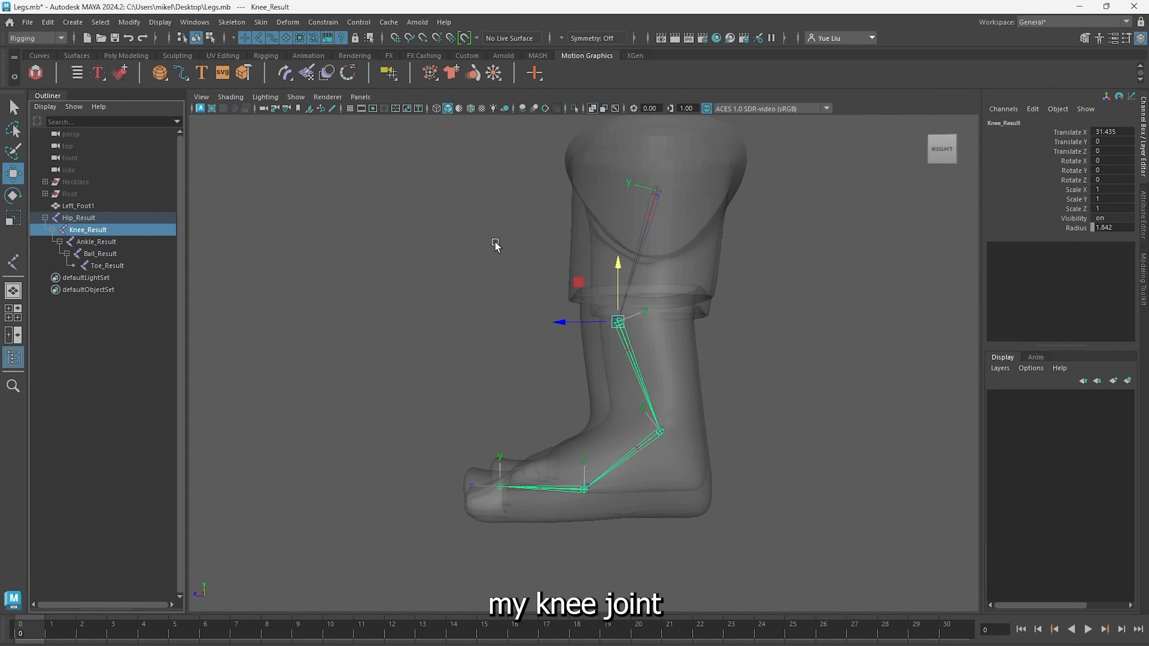
left_click(239, 24)
left_click(356, 91)
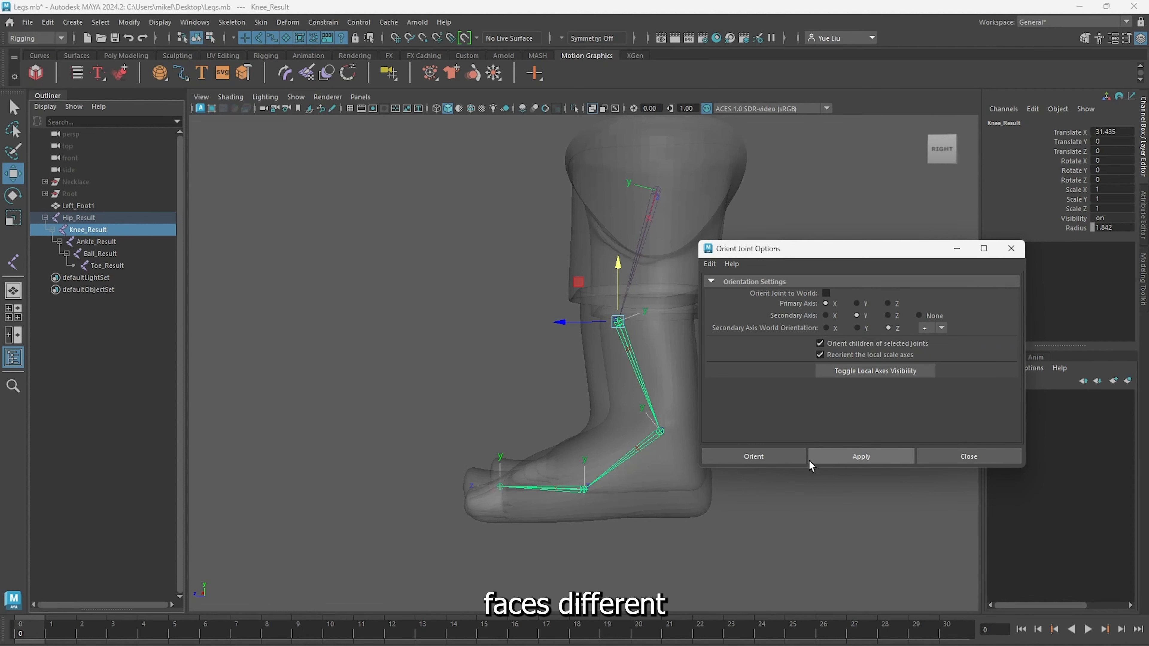
left_click(762, 457)
left_click(714, 541)
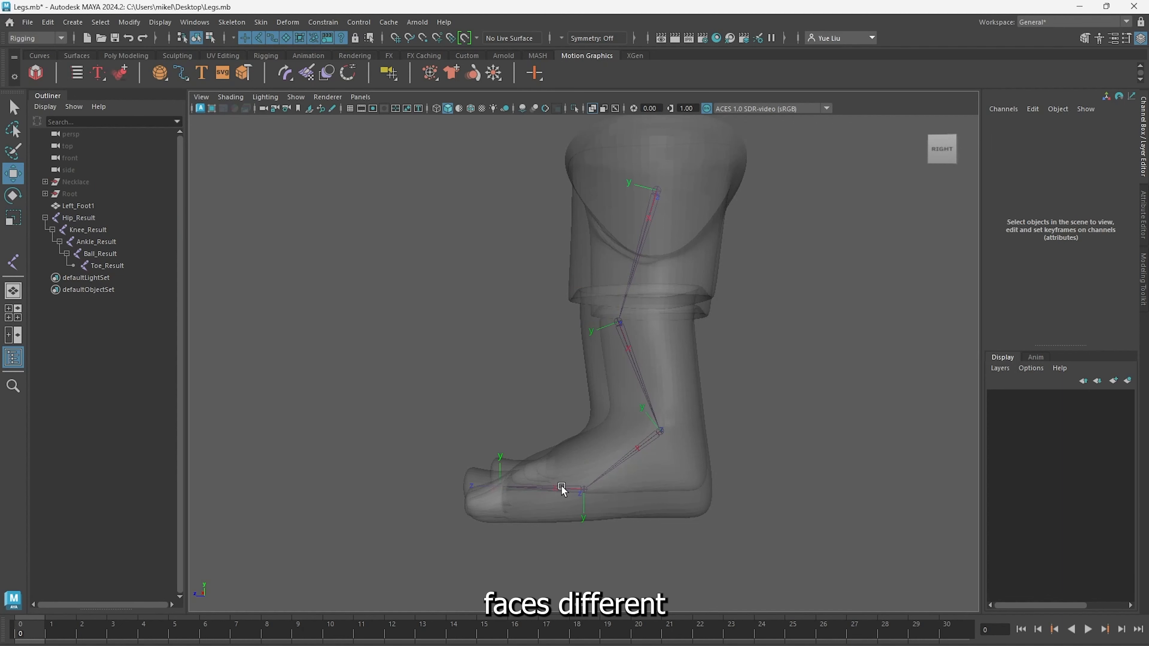
Orient the ball joint with primary axis Z, secondary axis X and secondary axis world orientation X
left_click(591, 491)
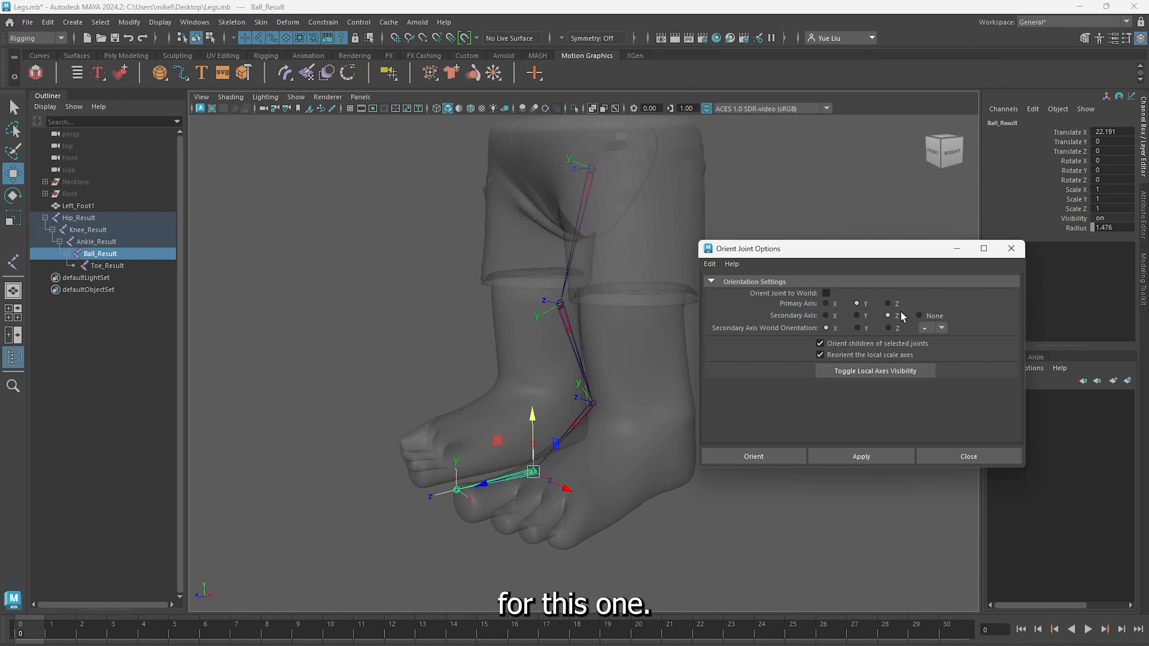
left_click(897, 303)
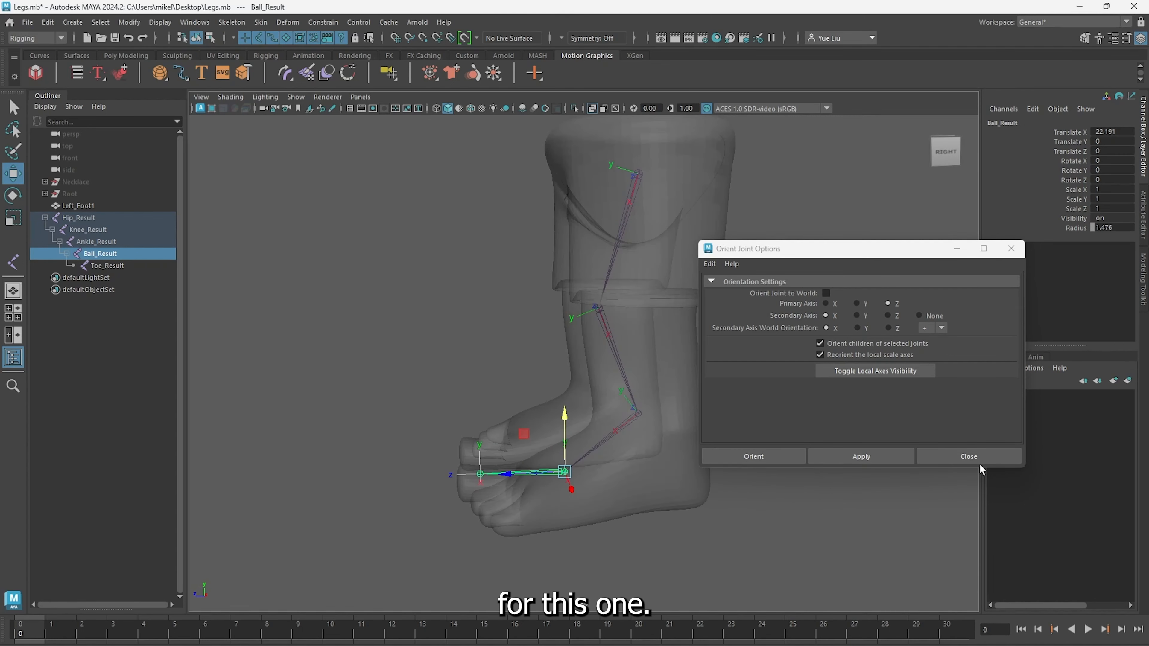
left_click(969, 456)
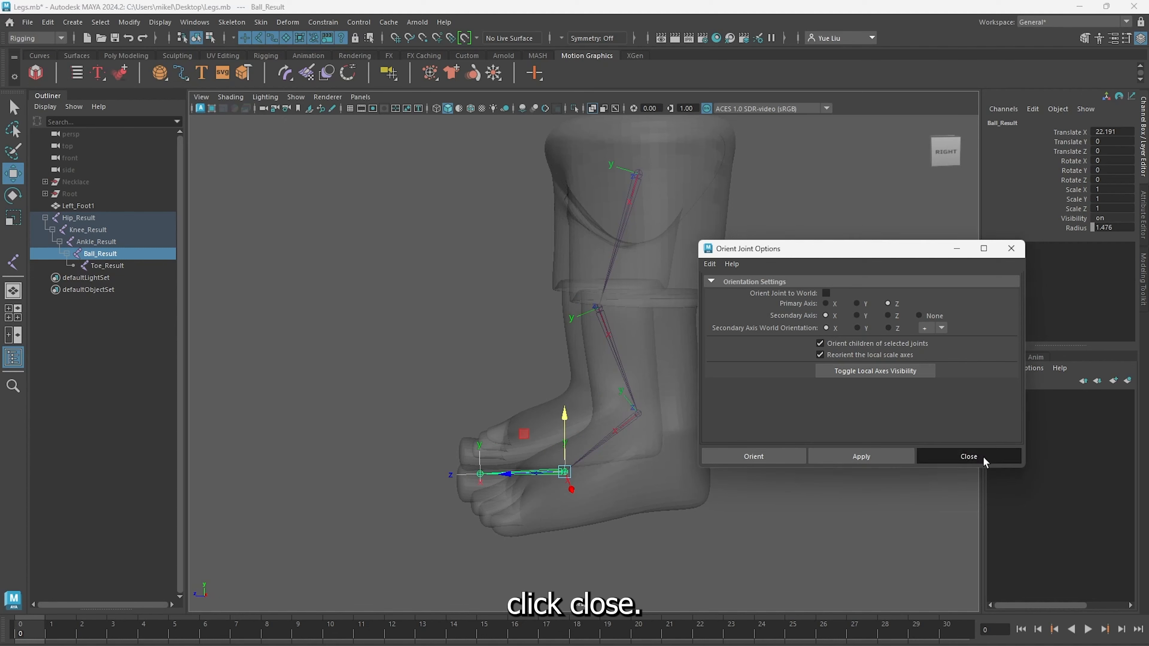
Move the joint chain by its hip joint sideways into the character's left leg, to a Translate X of about 19
left_click_drag(568, 325, 704, 302, "alt")
left_click(157, 219)
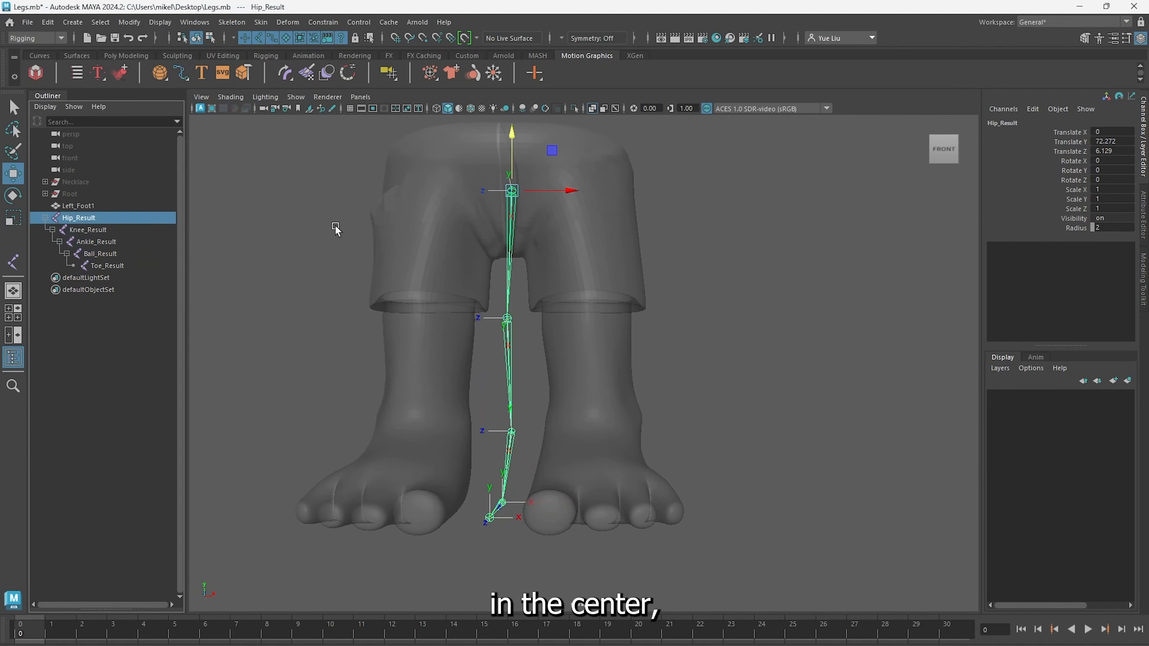
left_click_drag(571, 190, 622, 430)
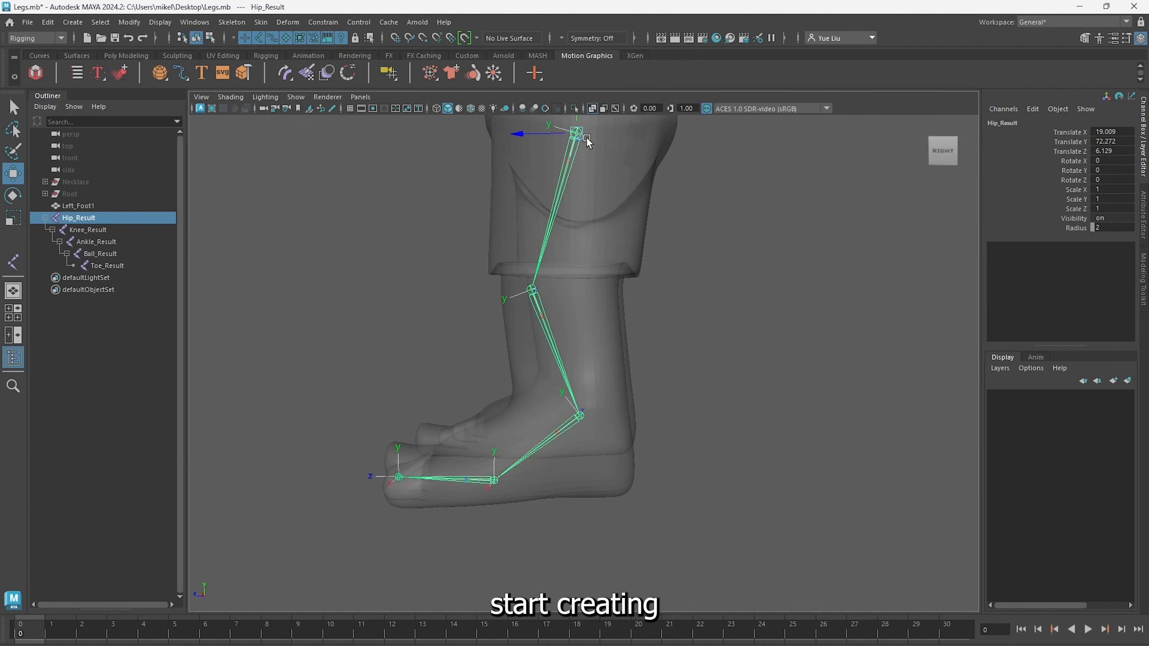
Create an IK handle running from the hip joint to the ankle joint
left_click_drag(672, 380, 661, 372, "alt")
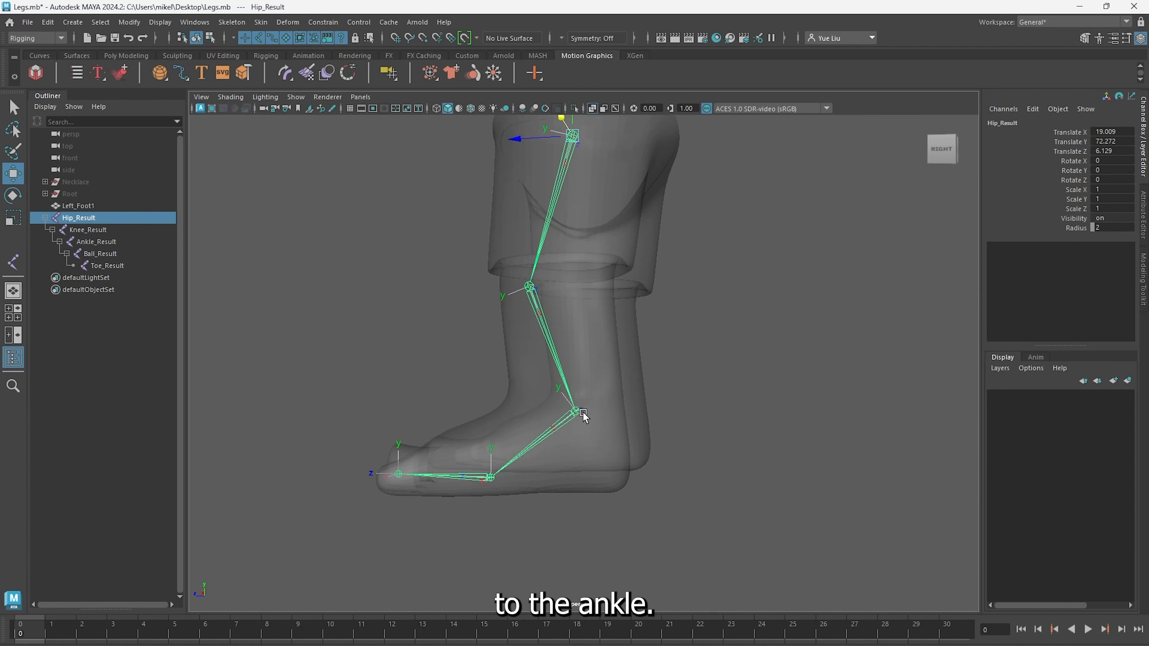
middle_click_drag(701, 441, 718, 444, "alt")
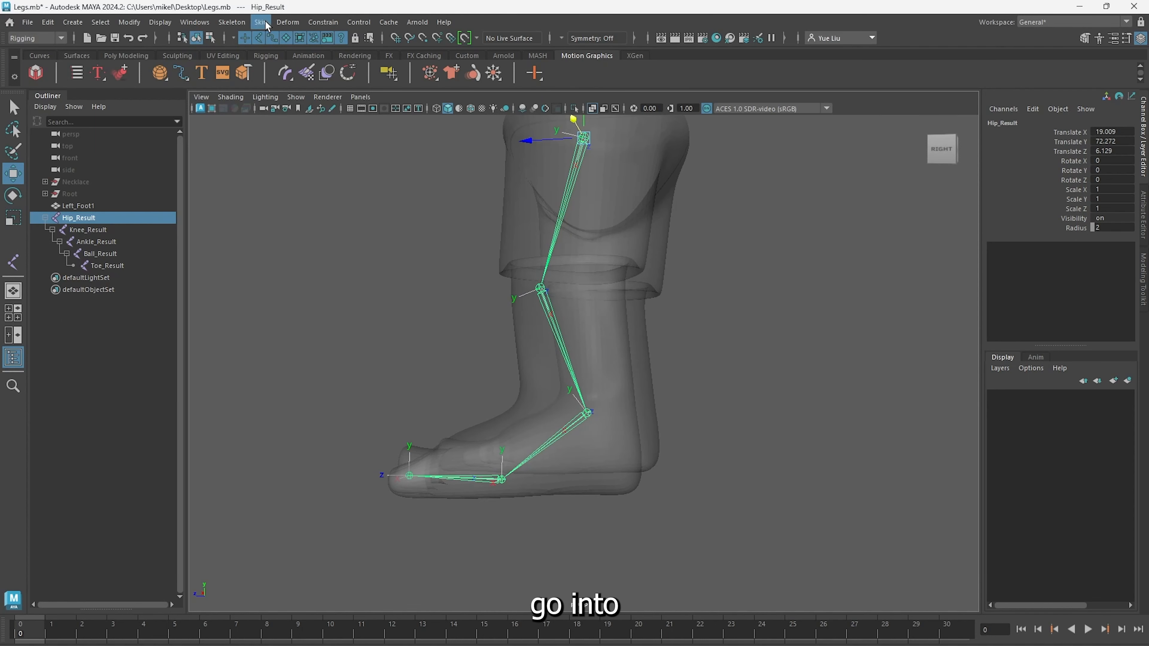
left_click(247, 25)
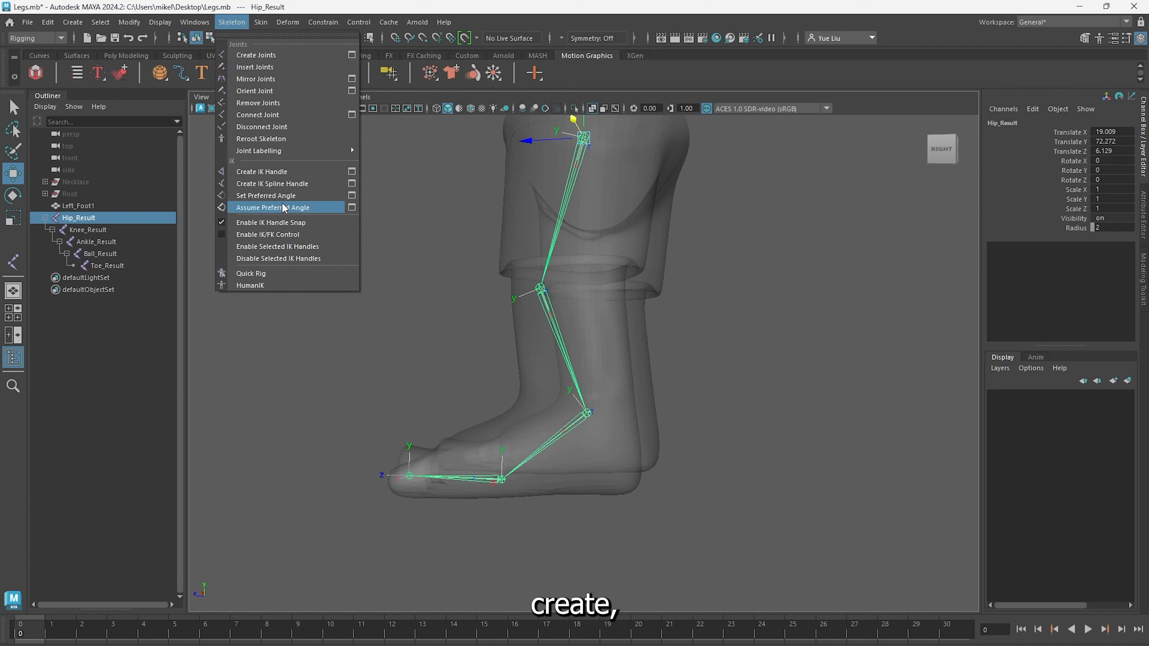
left_click(292, 176)
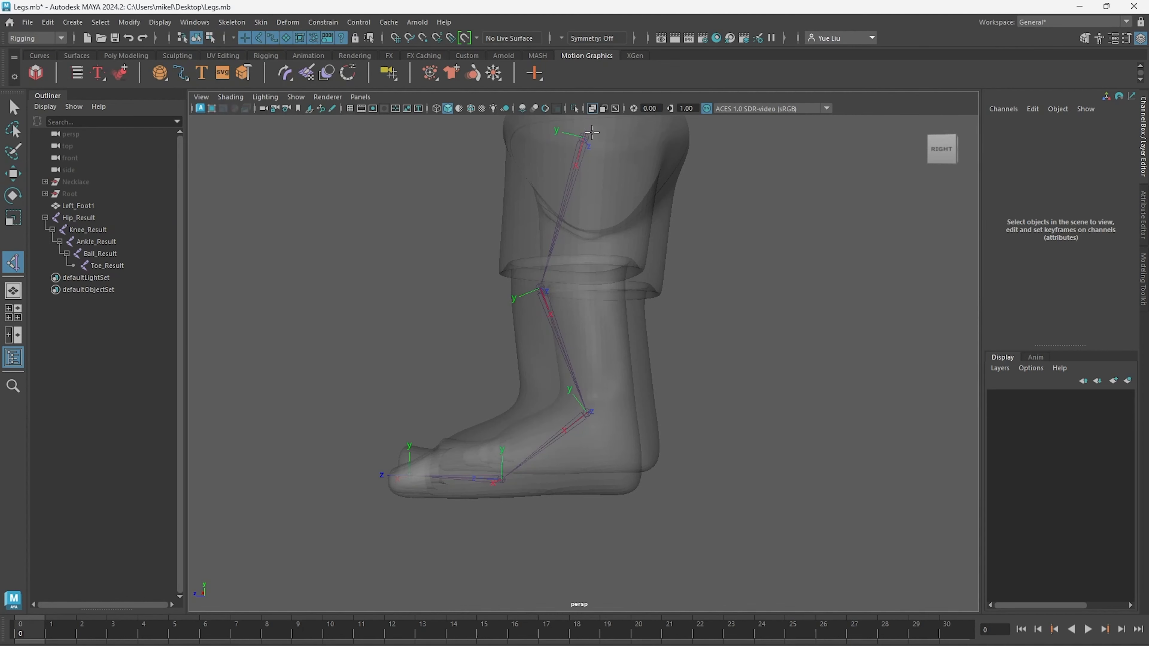
left_click(580, 135)
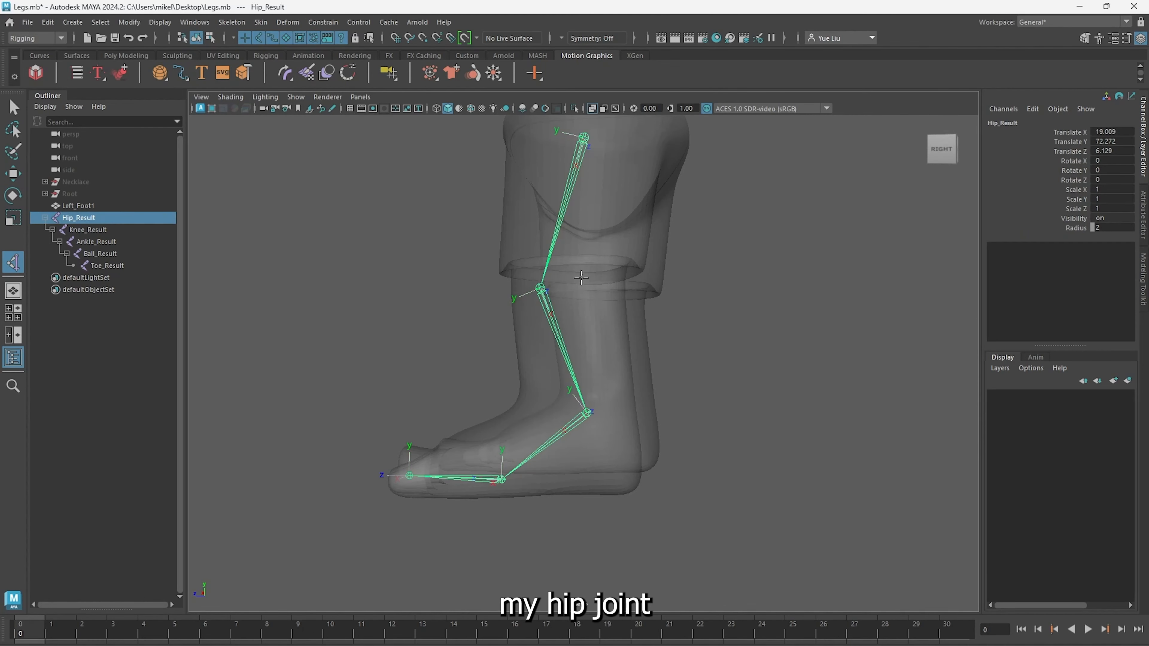
left_click(587, 414)
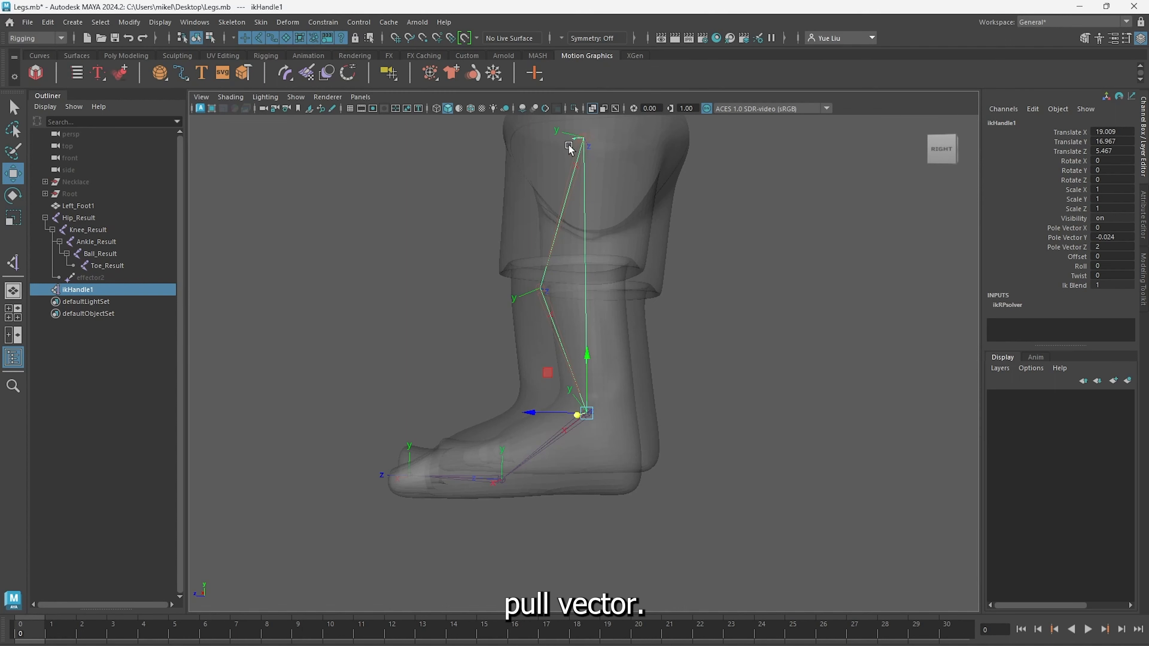
Create a locator and place it in front of the left knee, at about X 18.85, Y 45.14, Z 48.03
left_click_drag(585, 145, 600, 147, "alt")
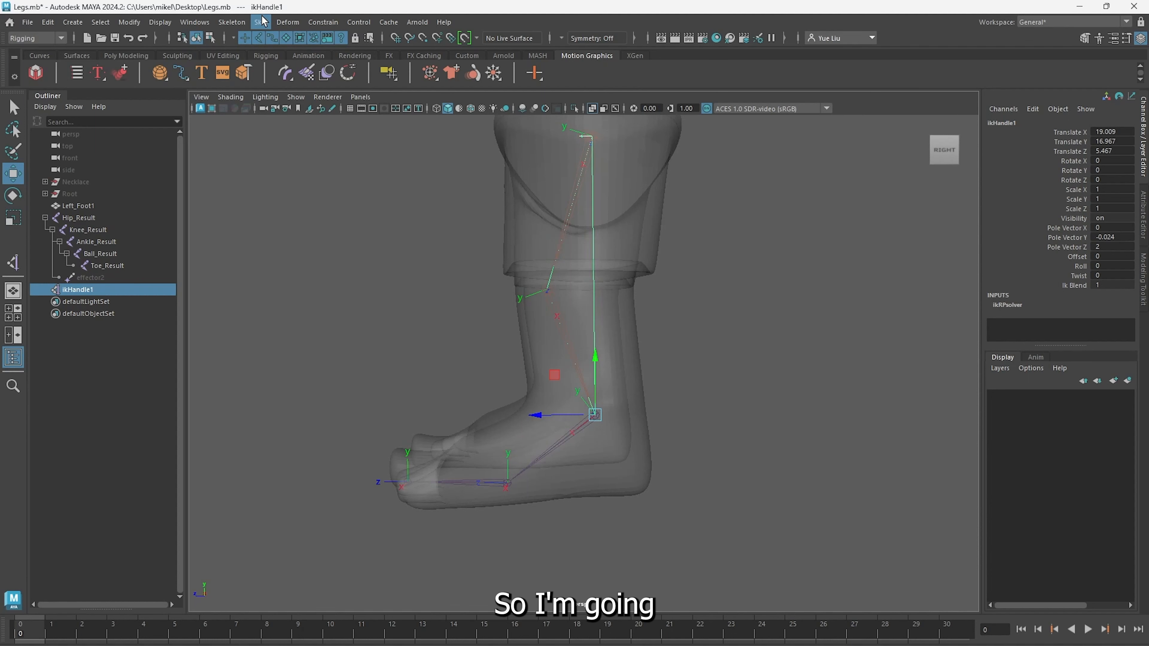
left_click(73, 22)
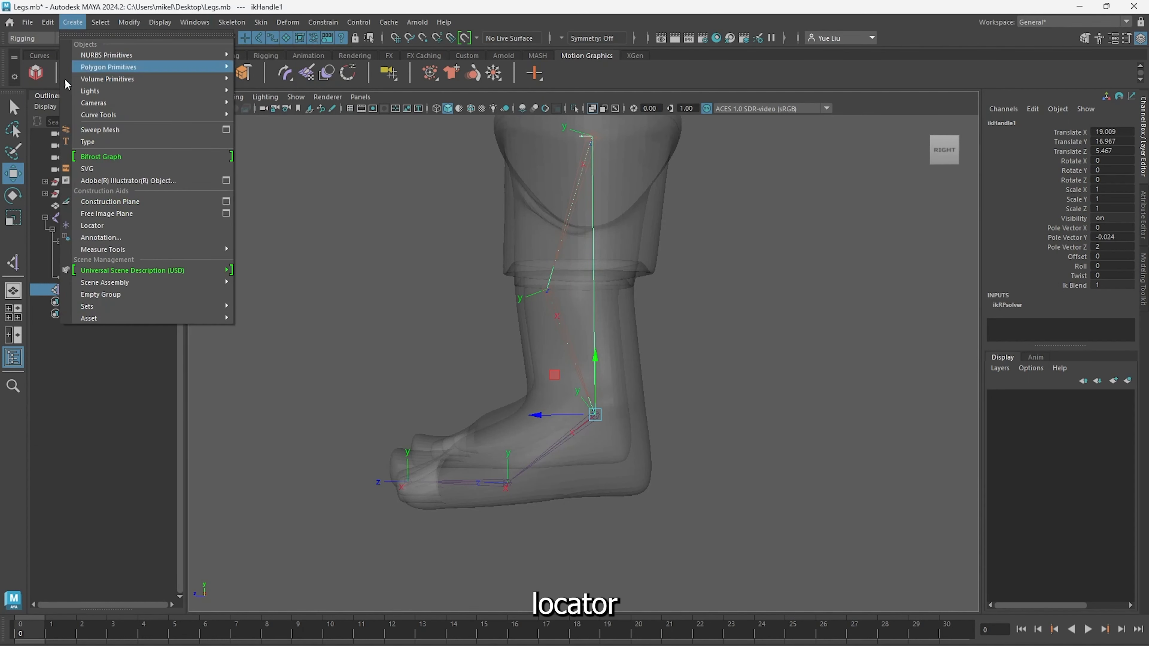
left_click(150, 226)
left_click_drag(615, 438, 615, 237)
left_click_drag(525, 310, 689, 380, "alt")
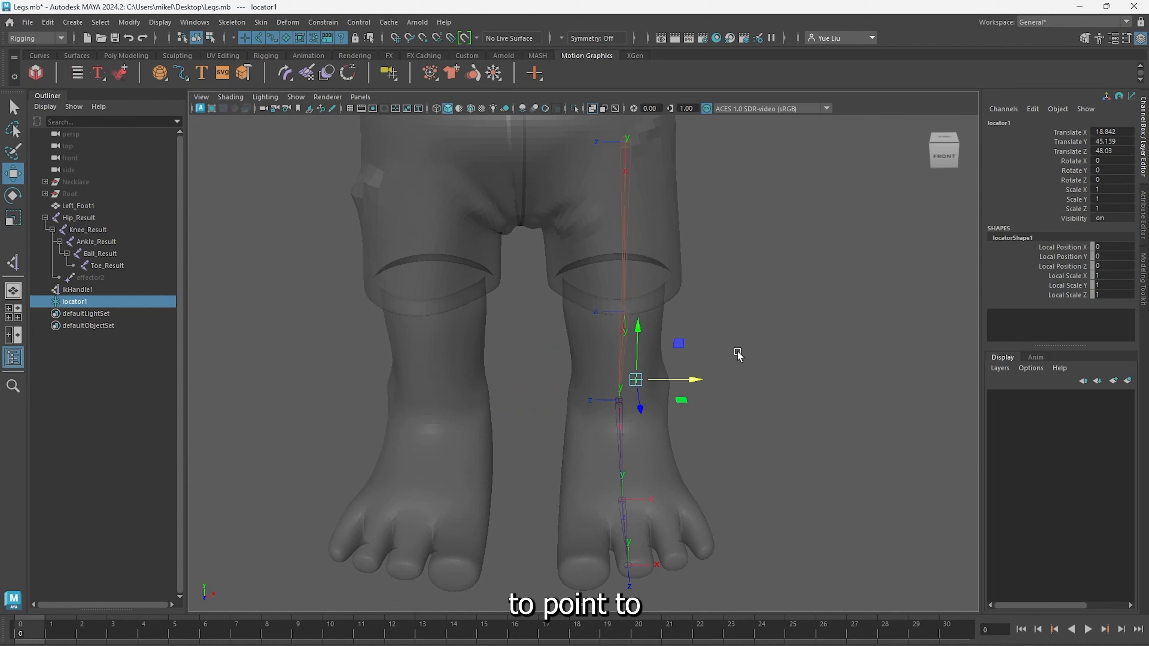
In the orthographic front view, fine-tune the locator in front of the knee to about X 18.2 and Y 42.9
key("space")
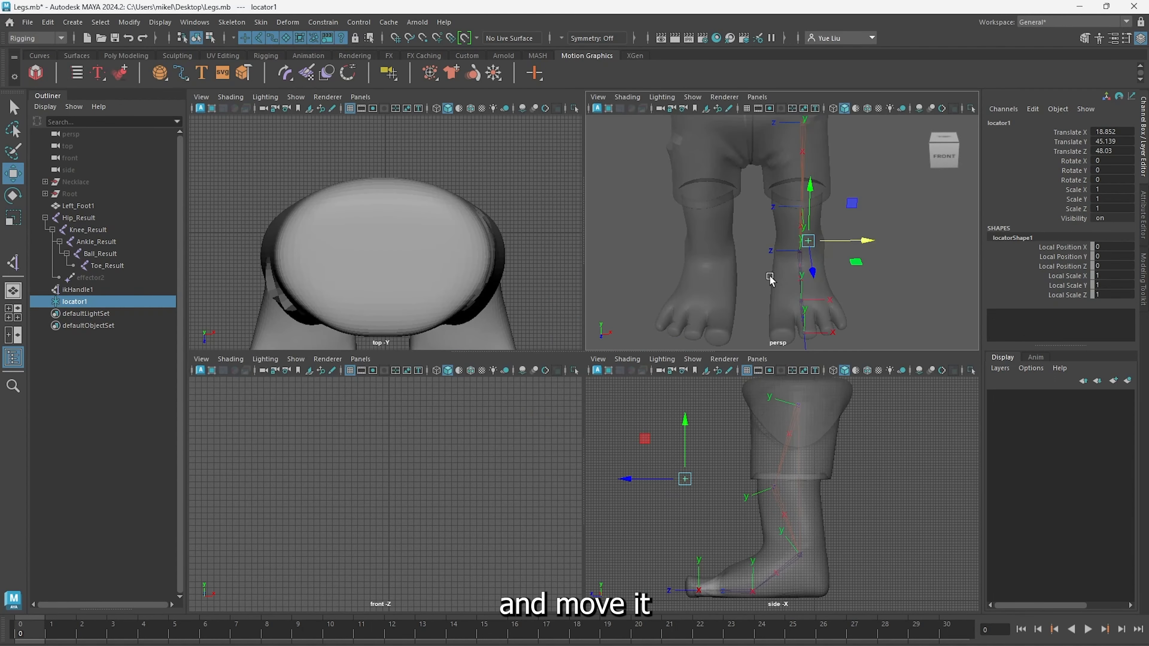
key("space")
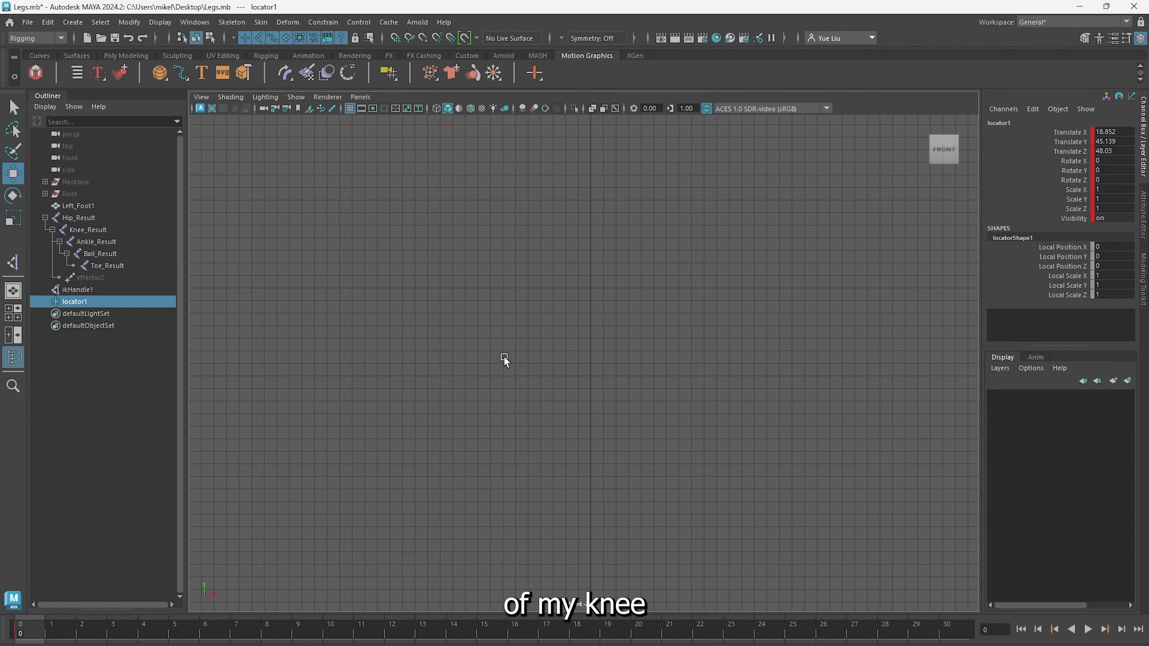
key("f")
scroll(590, 310, "down", 10)
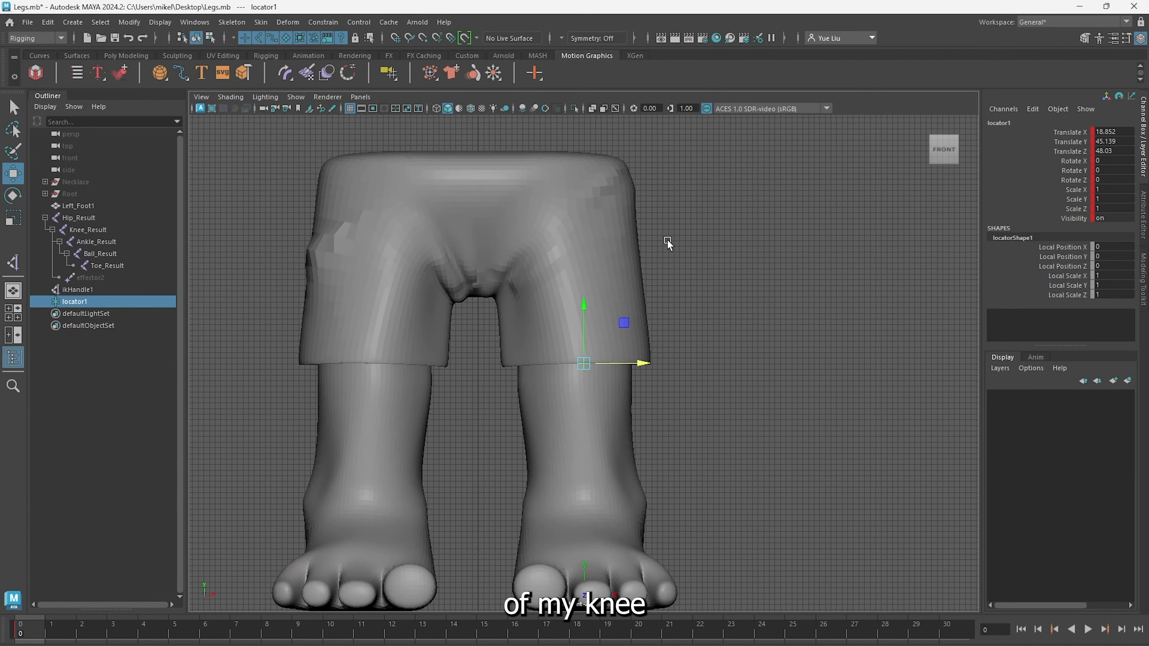
left_click_drag(583, 328, 588, 341)
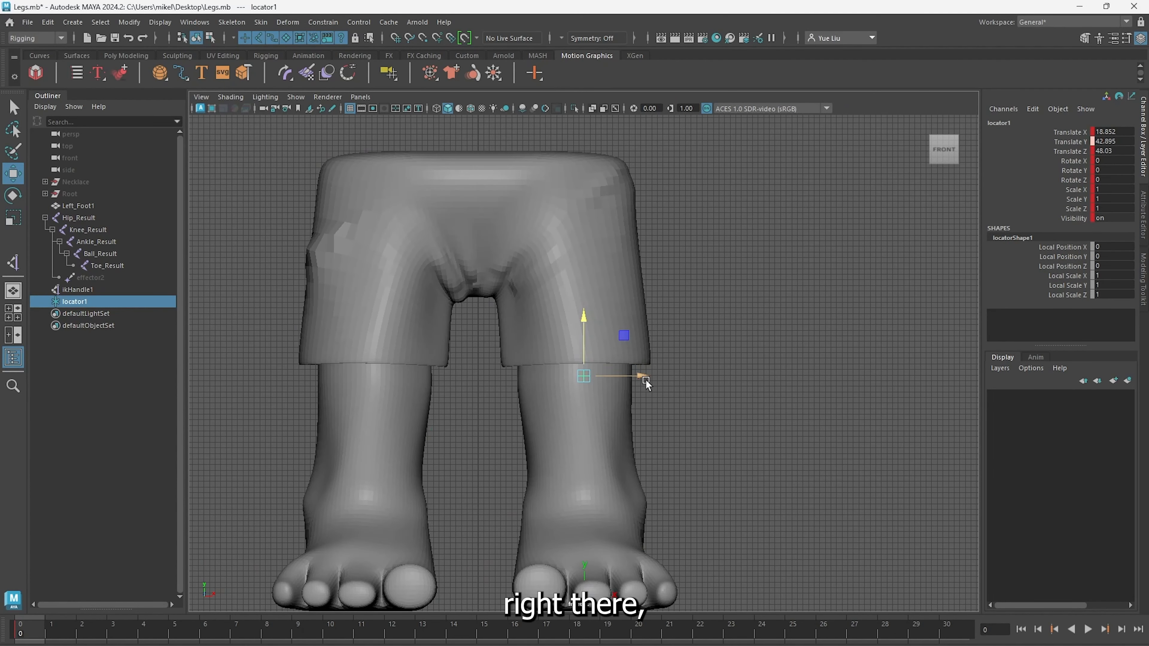
left_click_drag(643, 383, 632, 380)
key("space")
key("space")
Apply a pole vector constraint from the knee locator to the leg's IK handle
left_click_drag(812, 327, 709, 318, "alt")
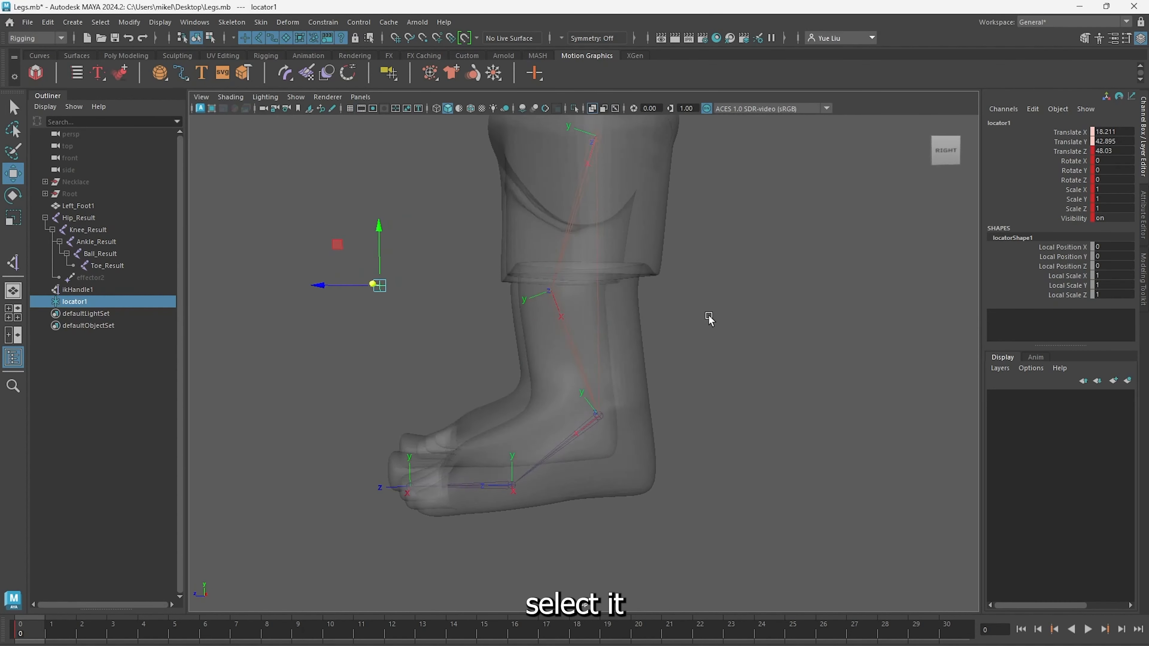
left_click(79, 290, "ctrl")
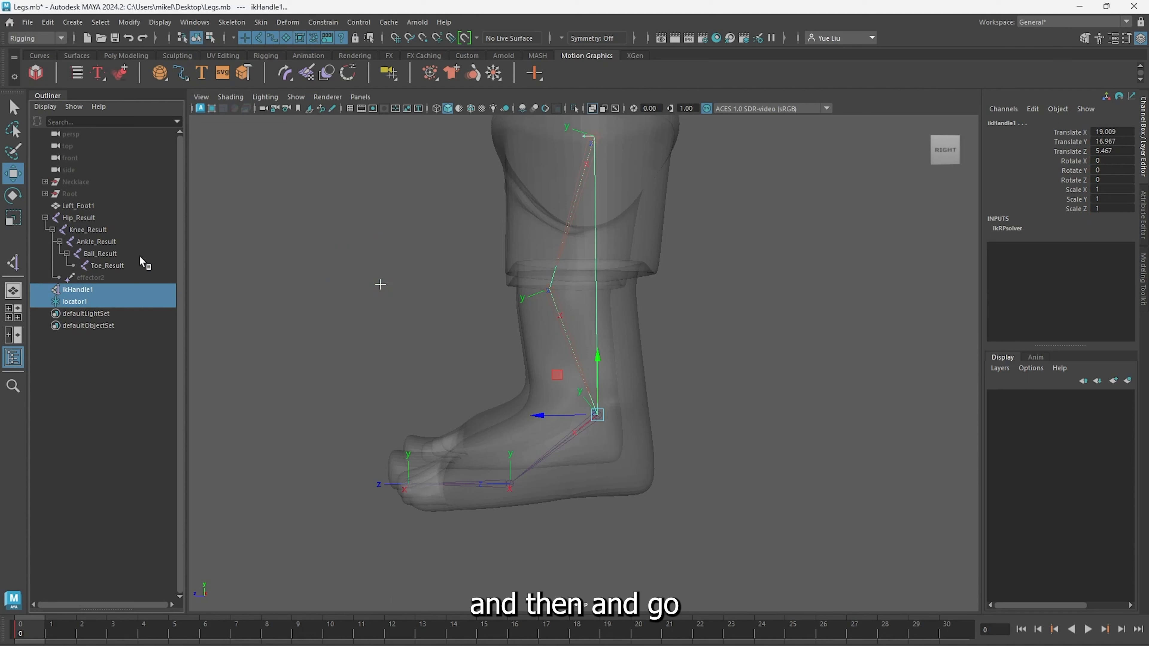
left_click(323, 22)
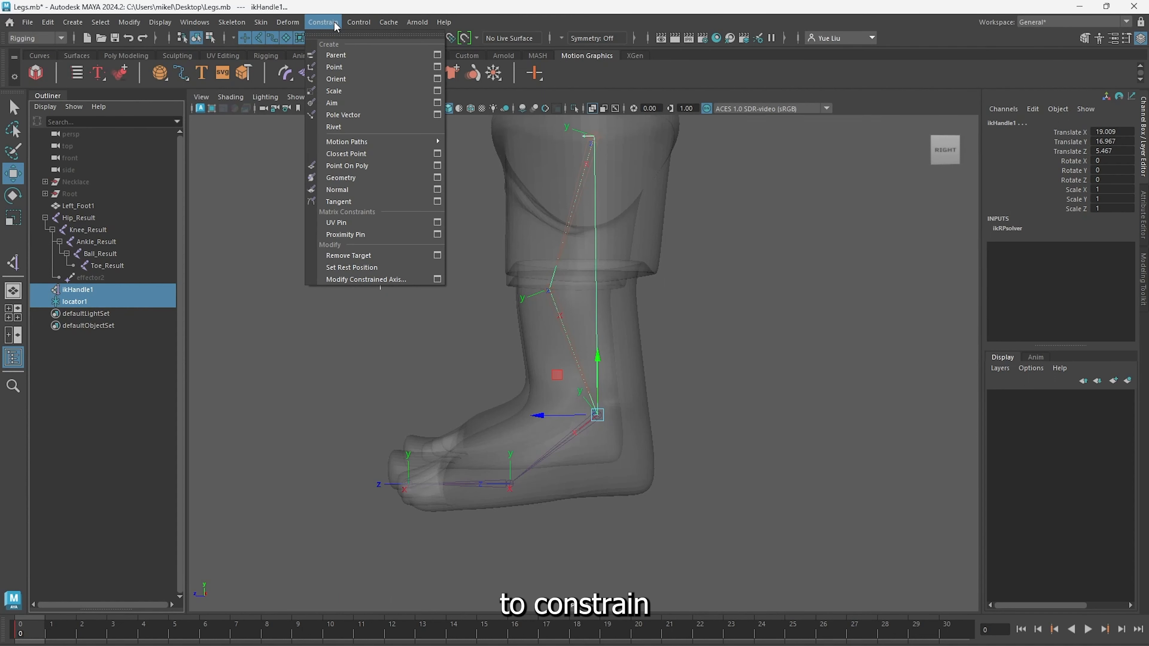
left_click(342, 115)
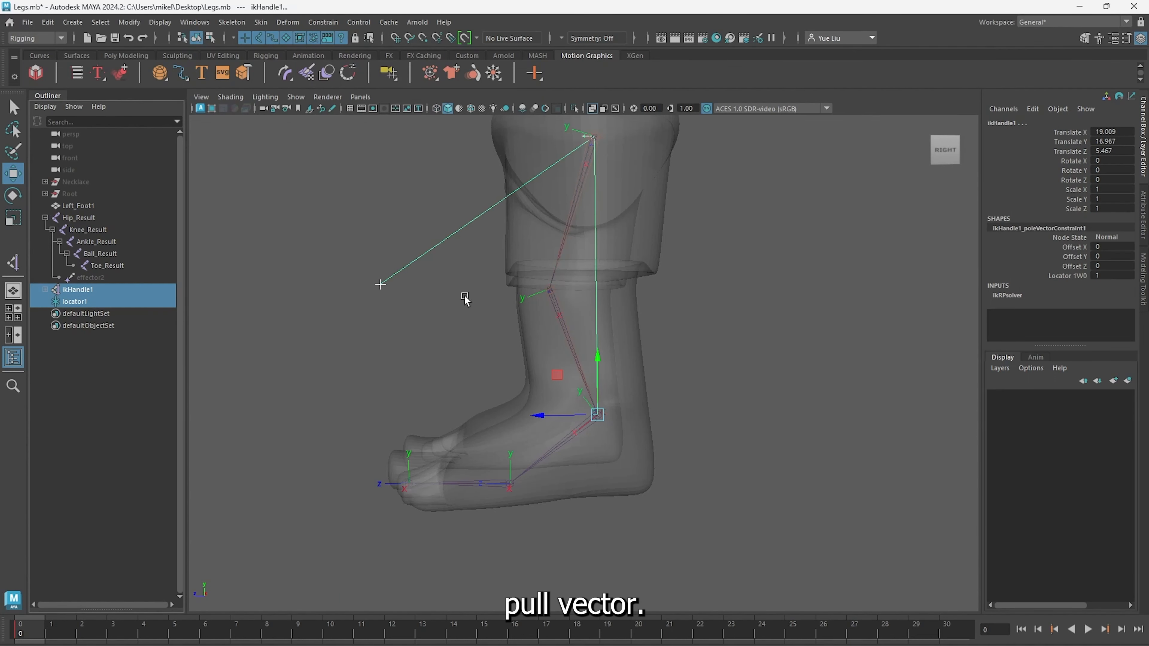
Test the knee pole vector by moving the locator in front of the knee, and undo the move
left_click(464, 299)
left_click(380, 292)
left_click_drag(531, 367, 621, 362, "alt")
left_click_drag(569, 308, 688, 244)
key("ctrl+z")
left_click_drag(792, 262, 733, 248, "alt")
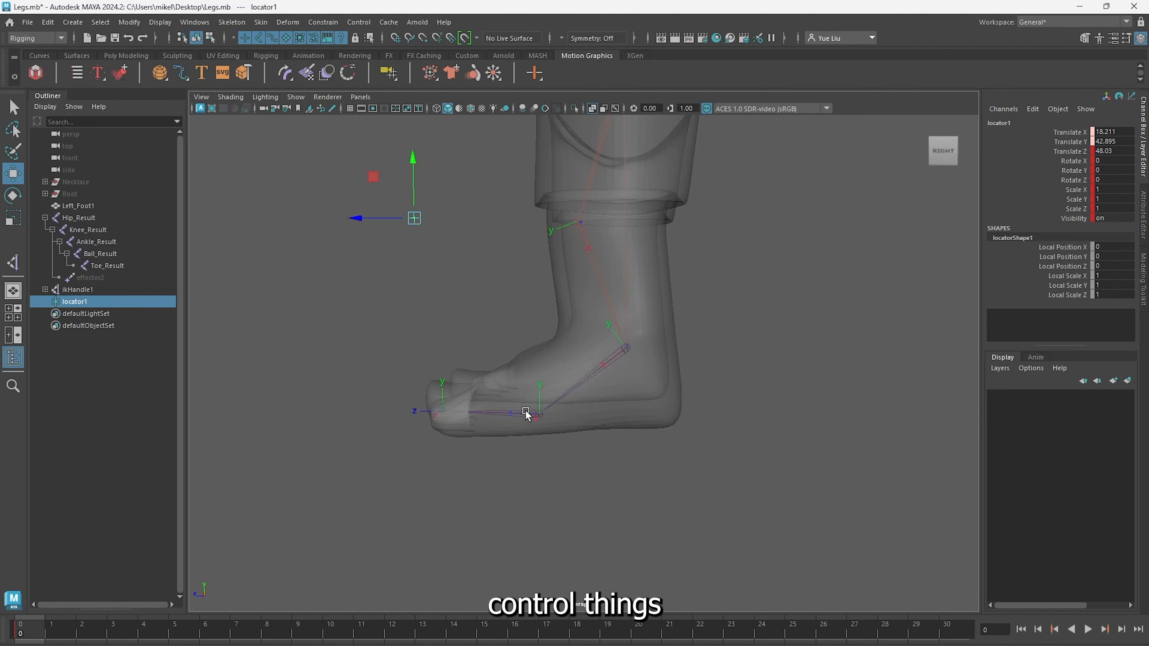
Create an IK handle with the Single-Chain Solver running from the ankle joint to the ball joint
left_click_drag(548, 410, 553, 409, "alt")
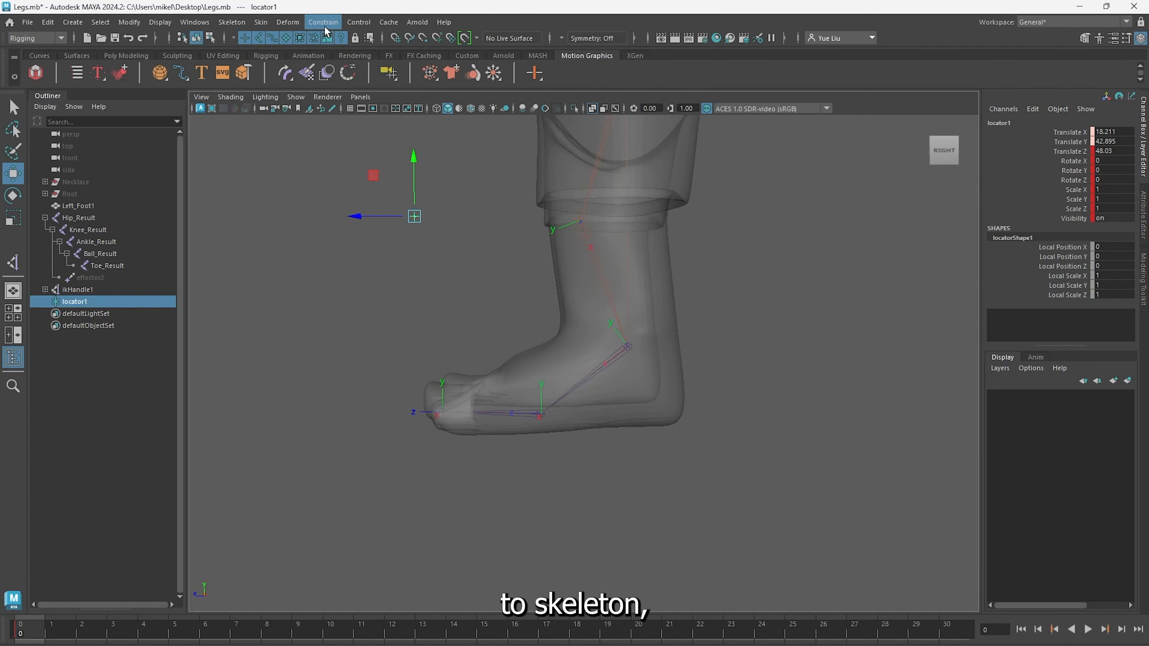
left_click(232, 22)
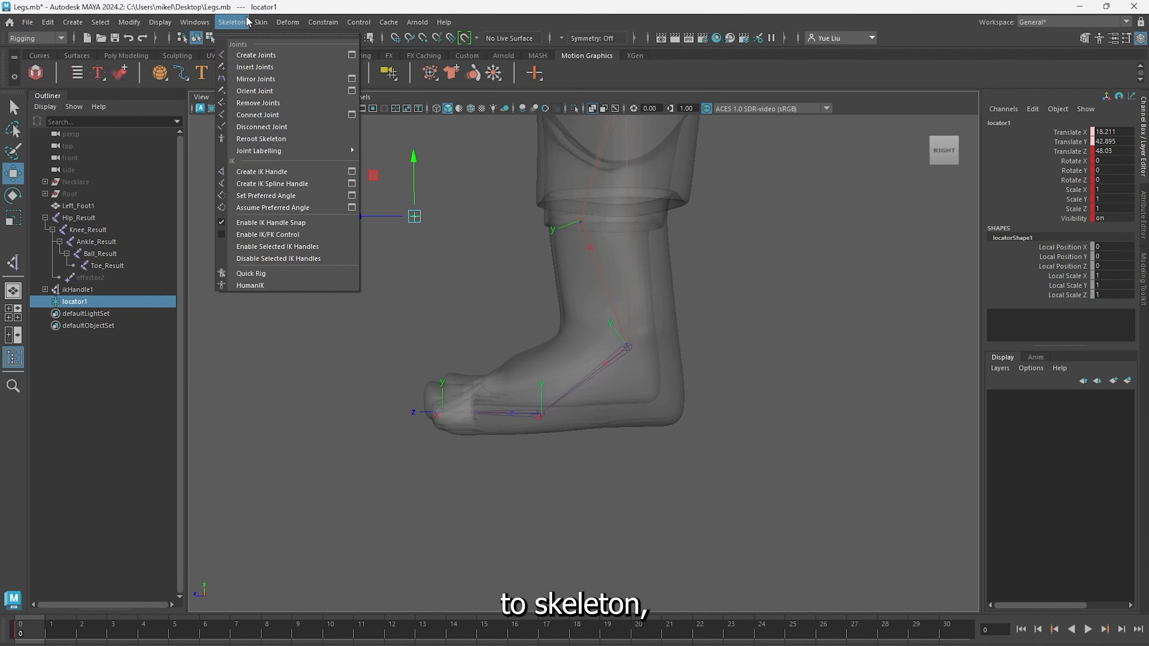
left_click(352, 172)
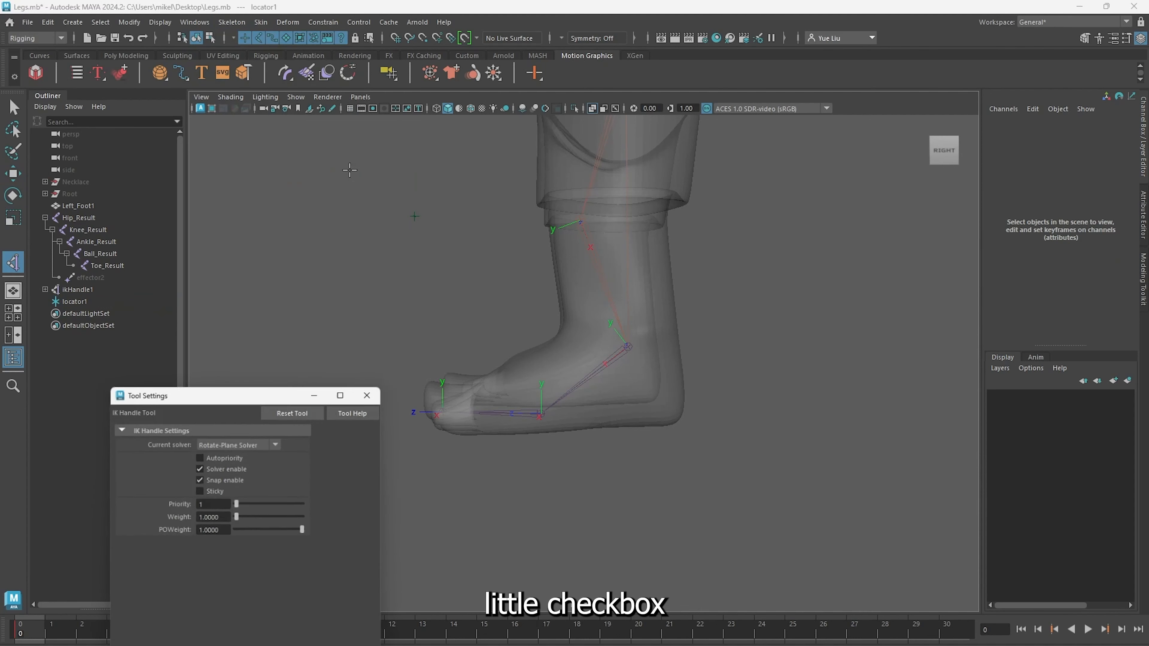
left_click(267, 440)
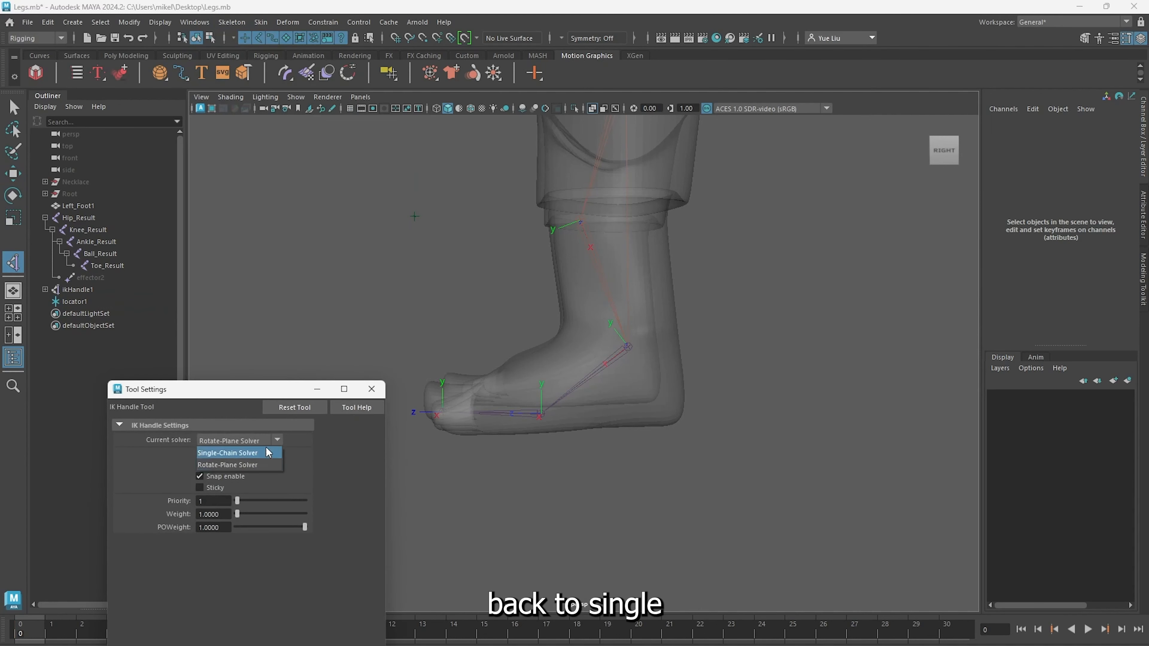
left_click(272, 454)
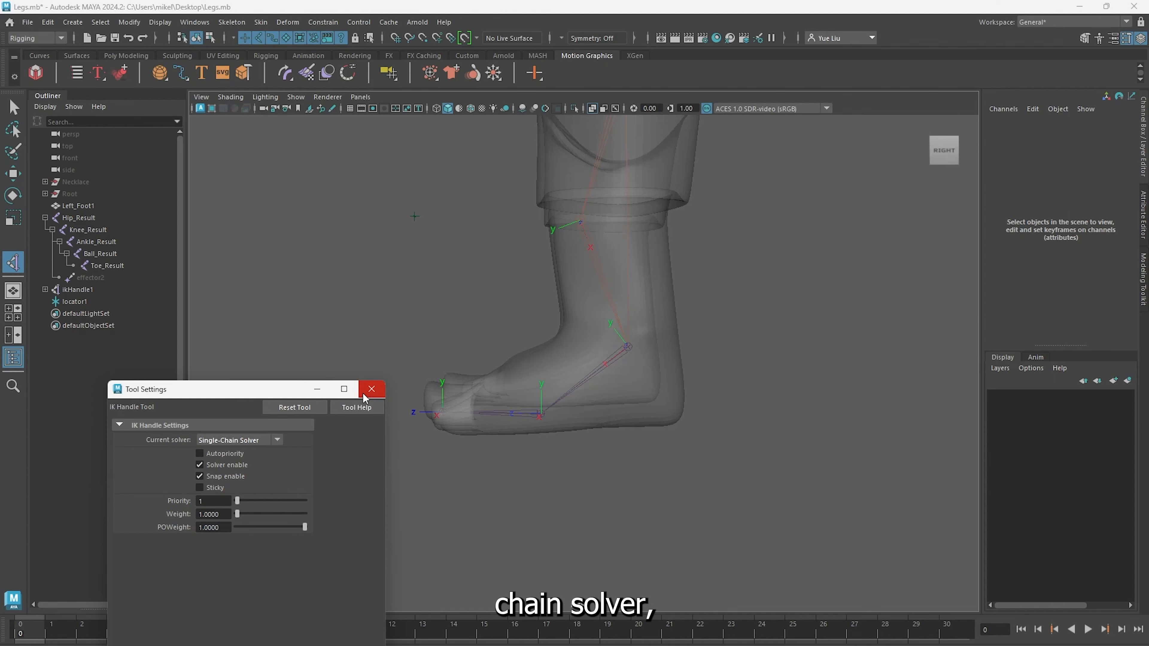
left_click(371, 388)
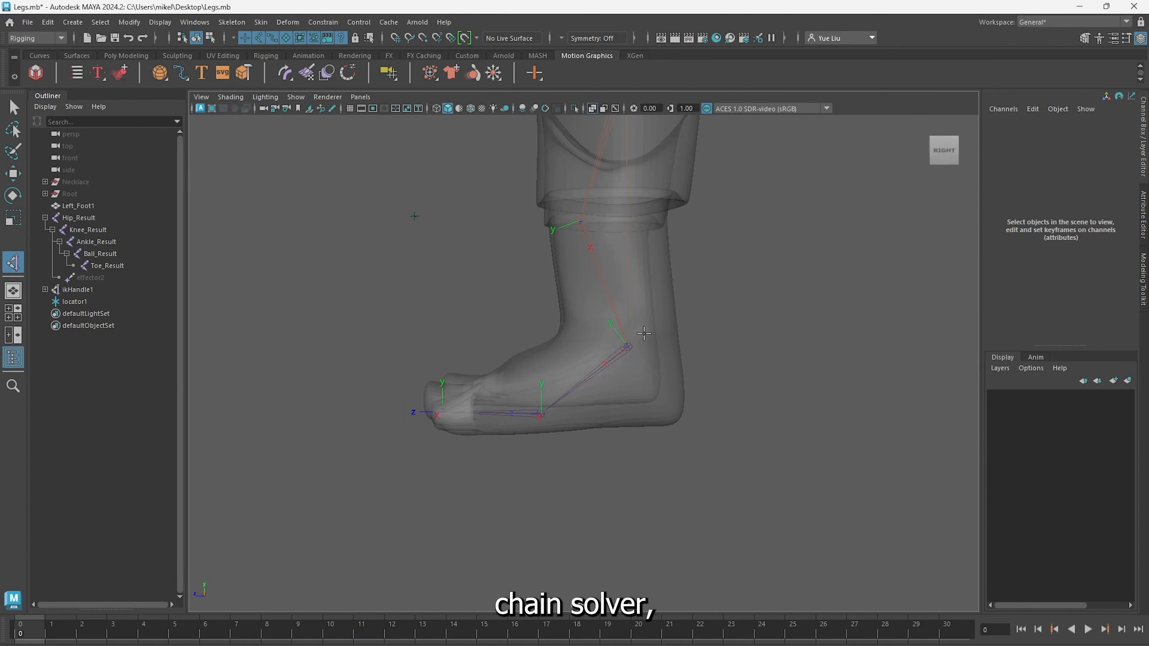
left_click(630, 349)
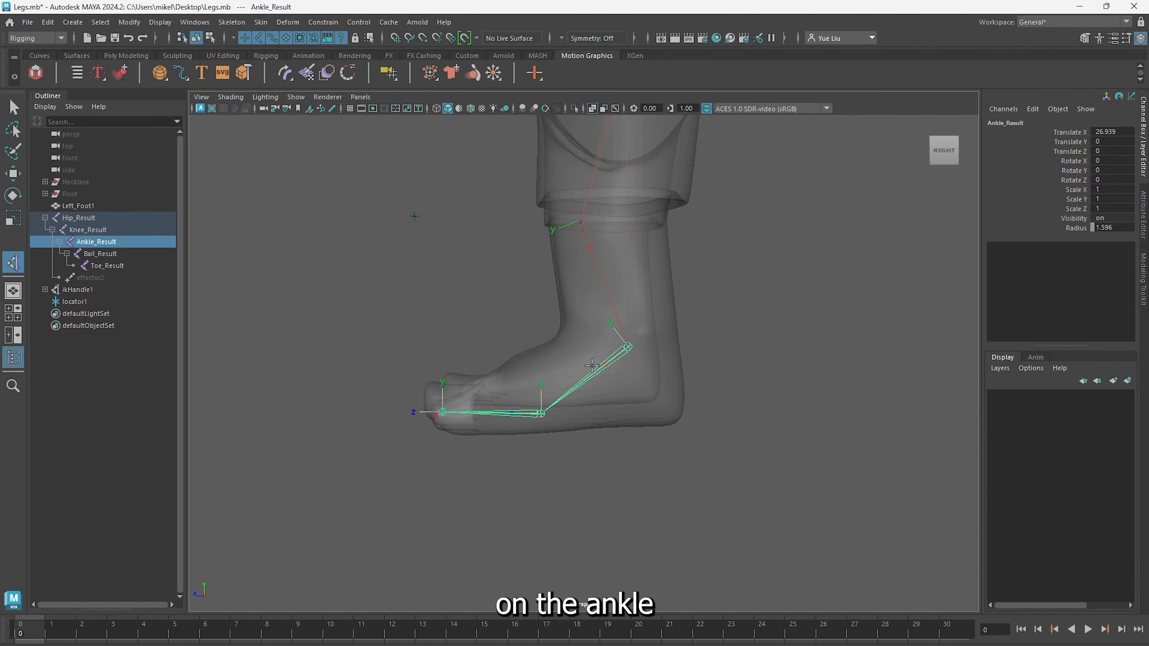
left_click(541, 412)
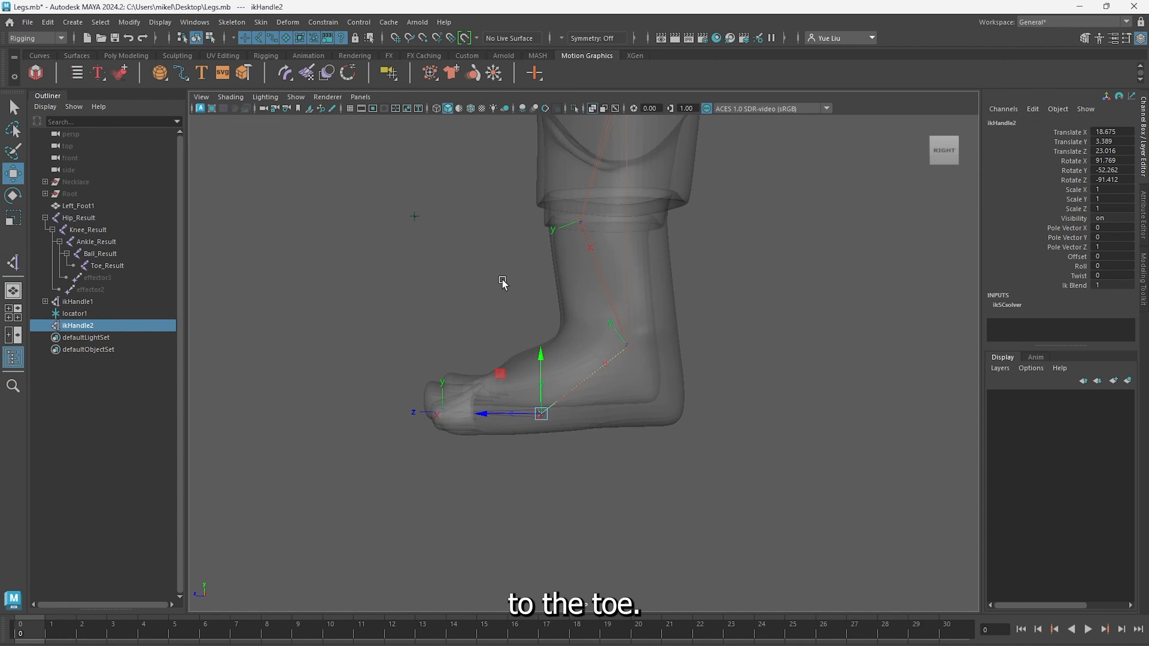
Create another single-chain IK handle running from the ball joint to the toe joint
left_click(232, 22)
left_click(249, 174)
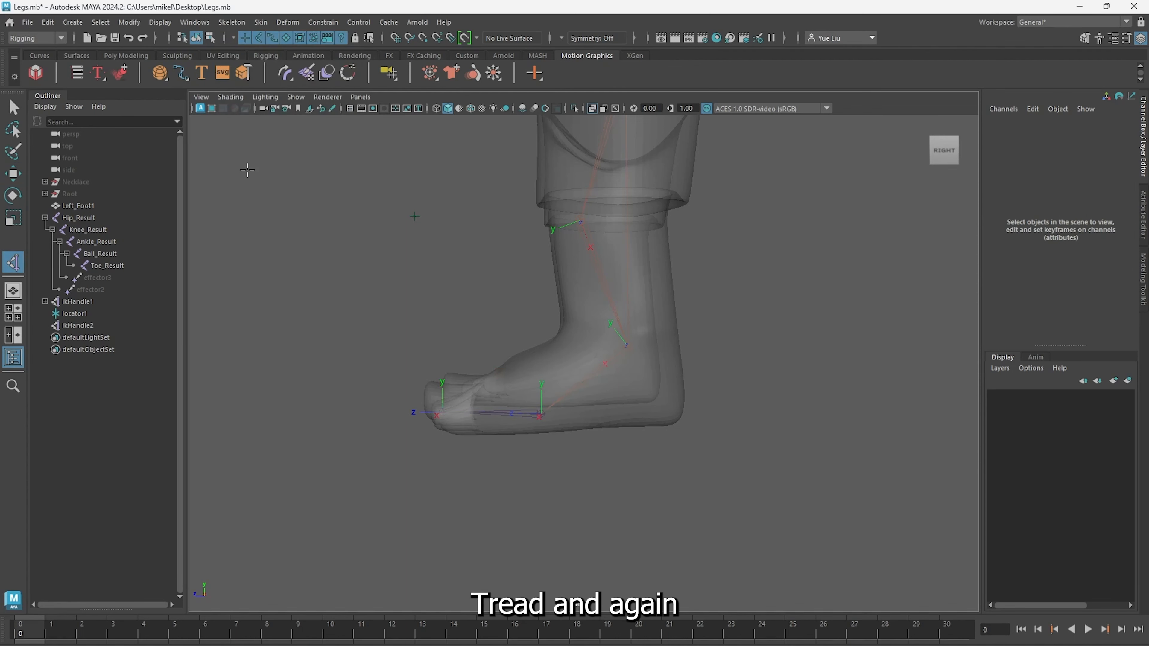
left_click(542, 413)
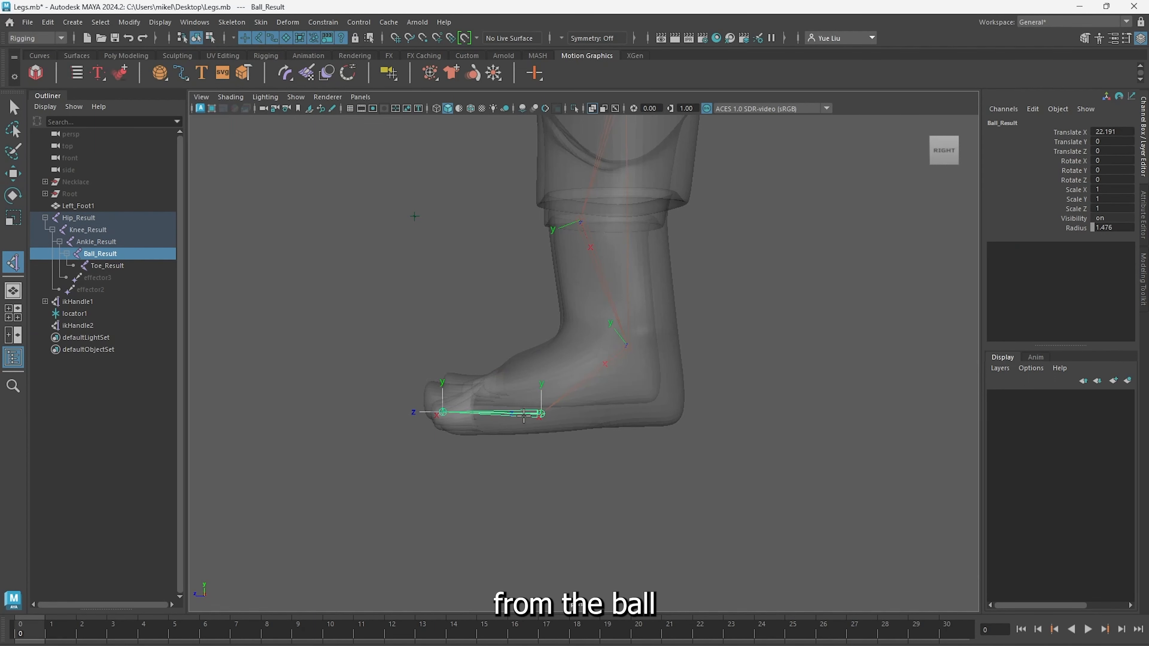
left_click(444, 413)
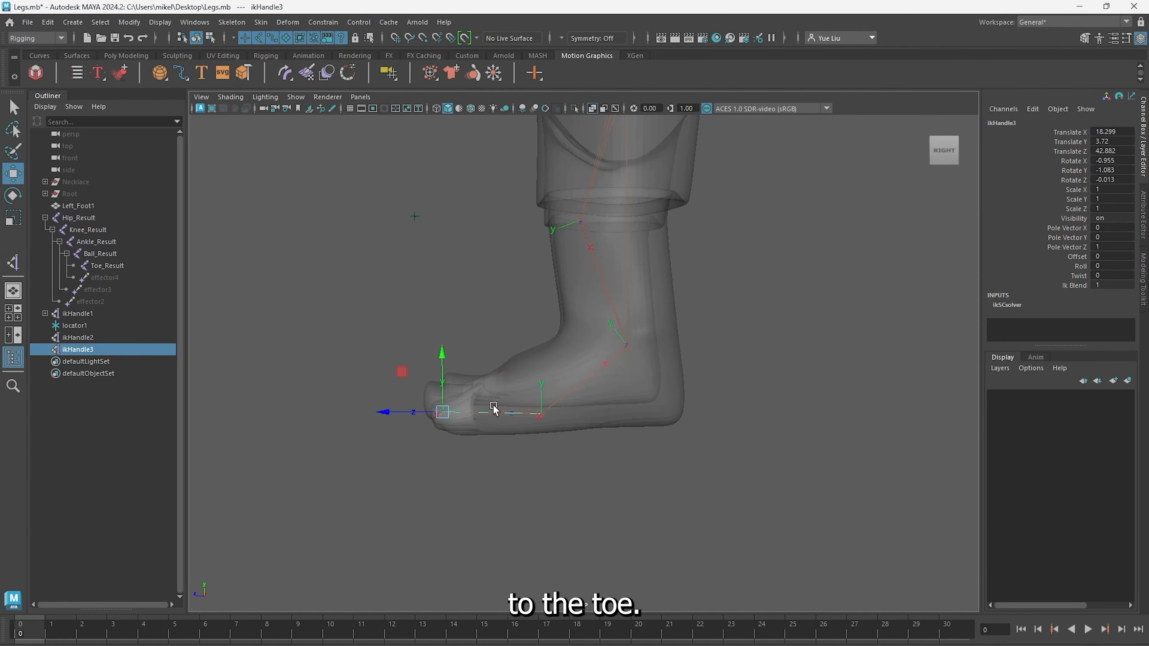
Test the foot setup by moving the hip-to-ankle and ankle-to-ball IK handles, undoing the moves
key("e")
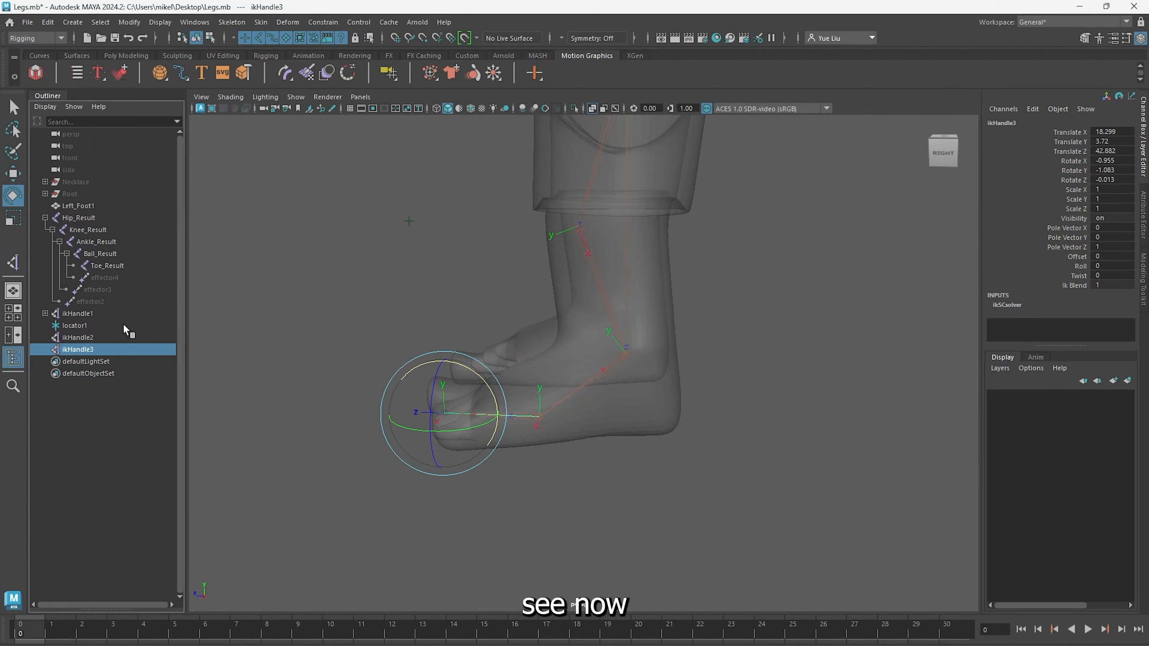
left_click(113, 312)
key("w")
left_click_drag(629, 309, 627, 264)
key("ctrl+z")
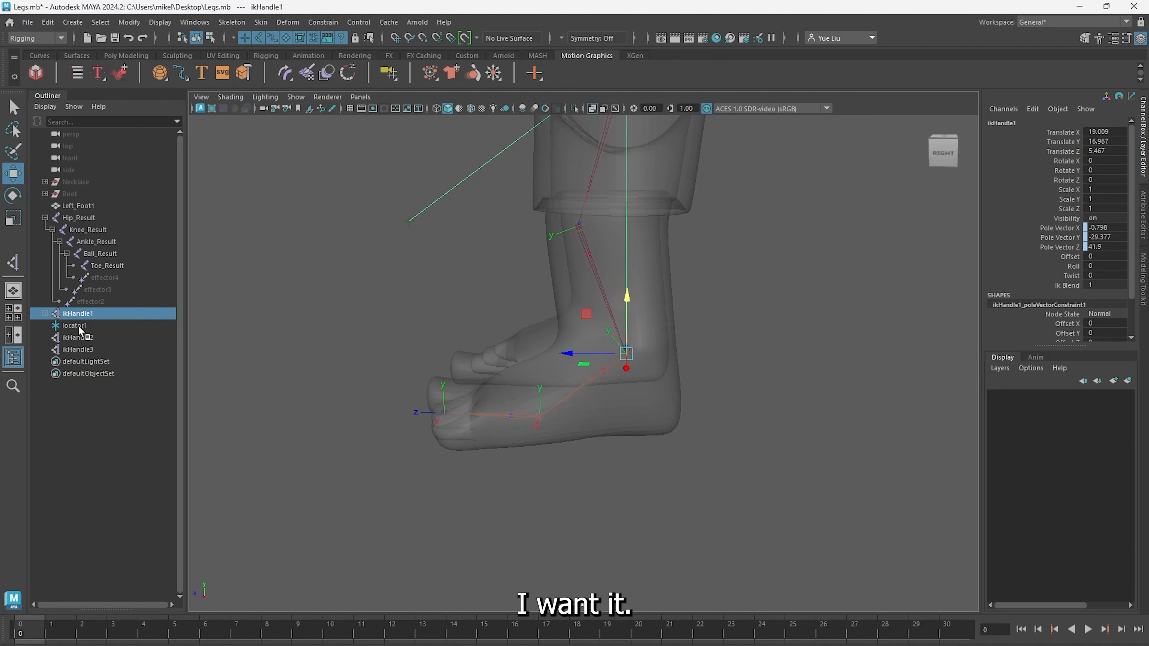
left_click(78, 337)
mouse_move(541, 362)
left_mouse_down()
mouse_move(536, 267)
mouse_move(540, 380)
mouse_move(519, 362)
left_mouse_up()
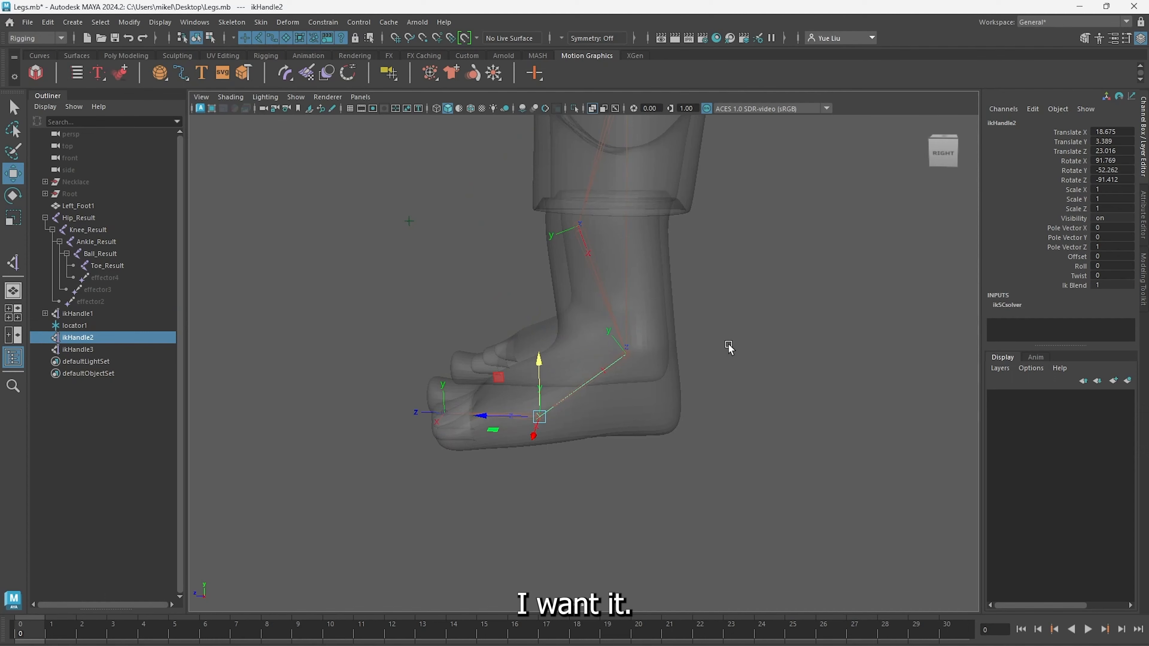
In the orthographic side view, create a separate four-joint chain running from under the heel to the toe, the ball and the ankle
left_click_drag(728, 348, 762, 426, "alt")
left_click(762, 426)
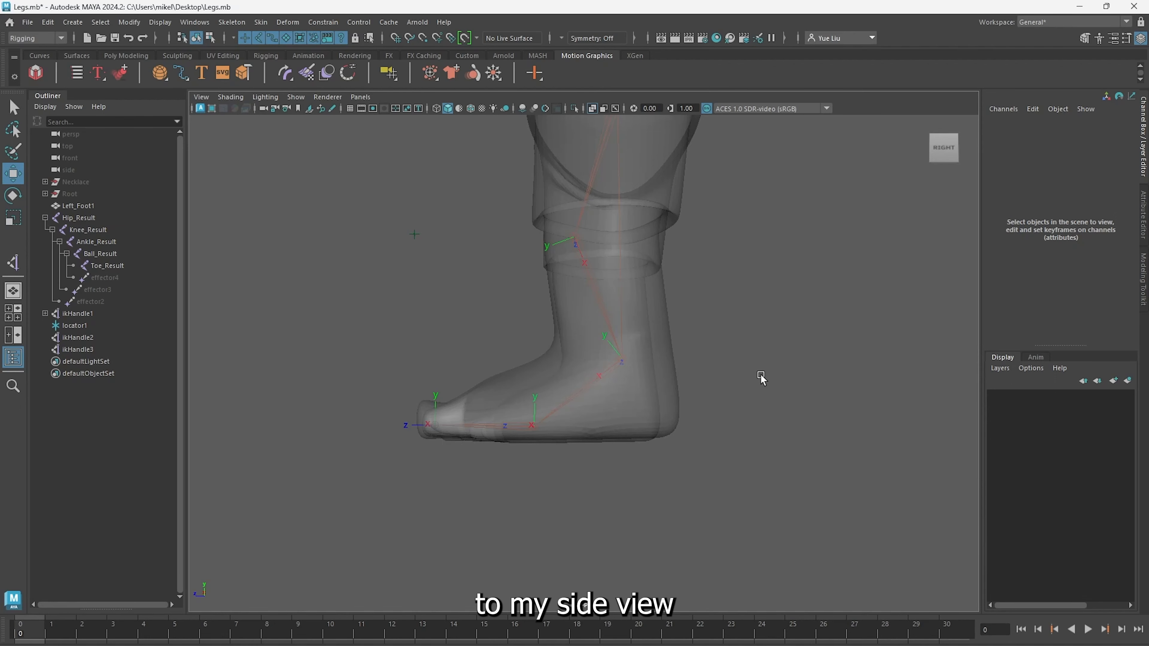
key("space")
key("space")
middle_click_drag(737, 506, 777, 382, "alt")
scroll(778, 385, "up", 3)
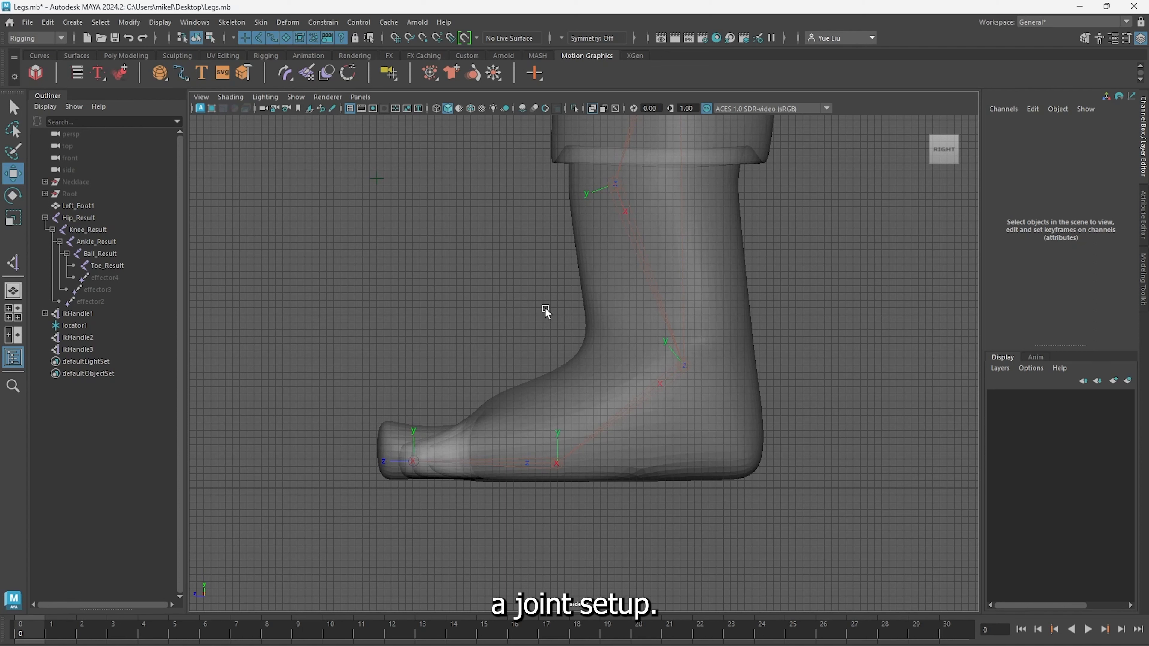
left_click(232, 22)
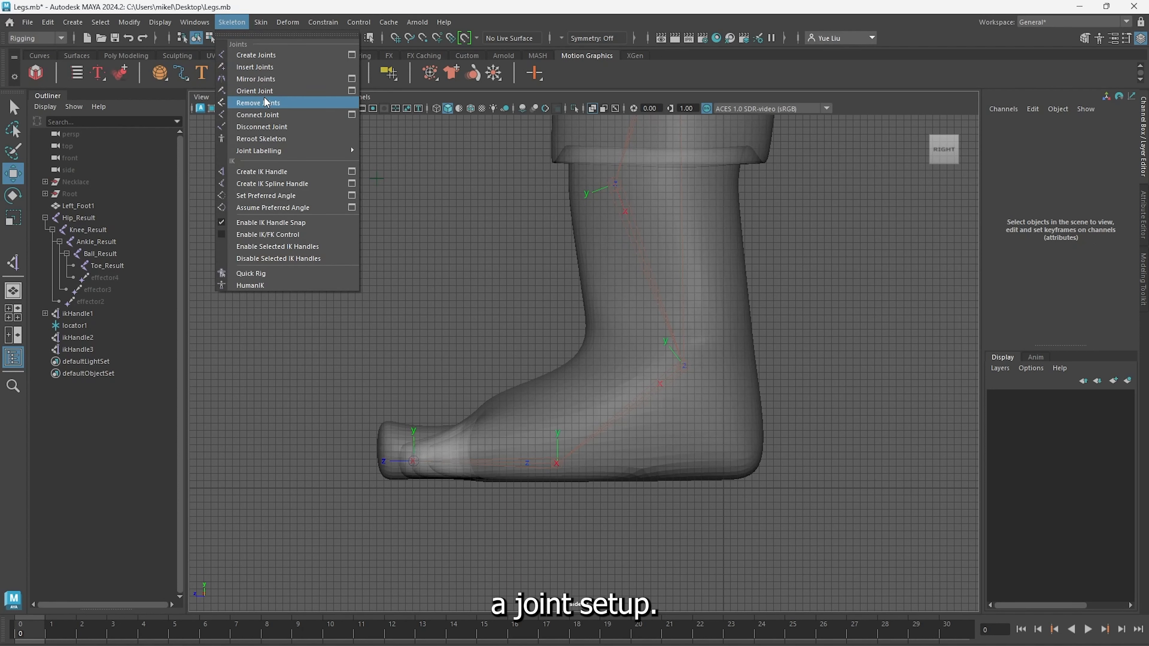
left_click(296, 66)
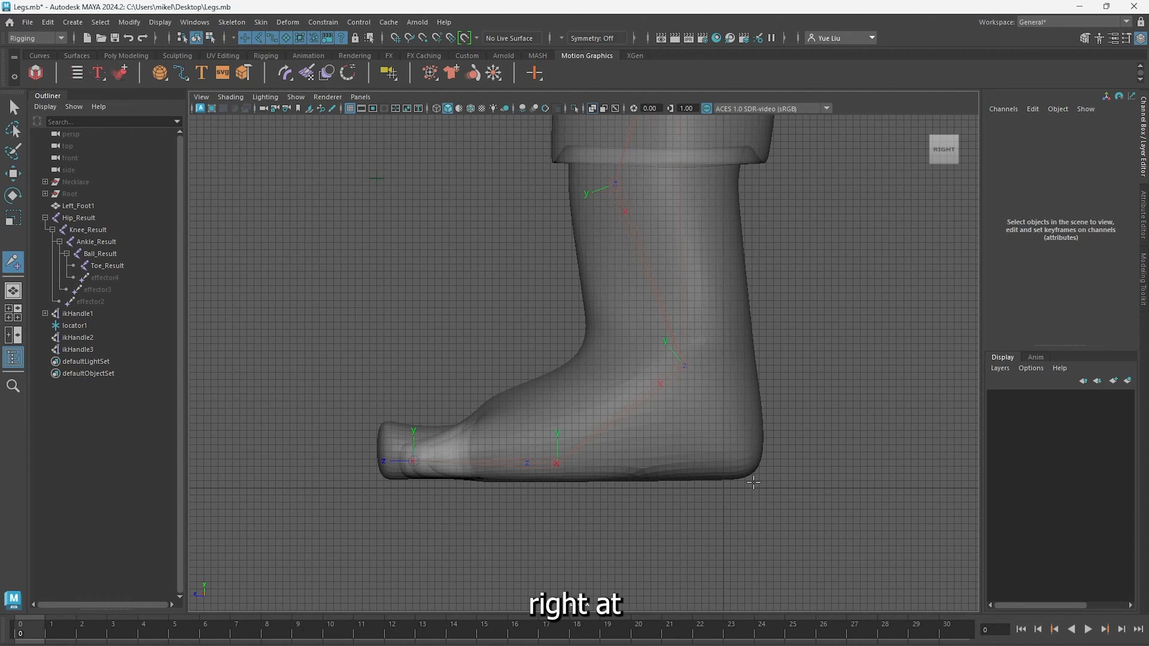
left_click(741, 483)
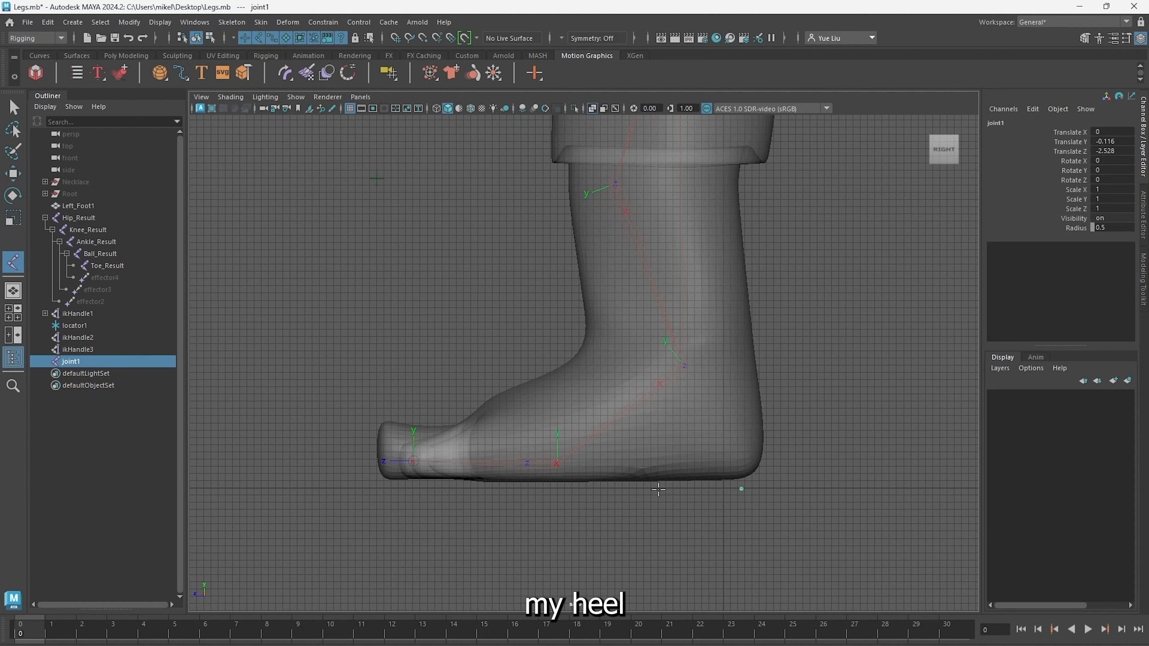
left_click(409, 486)
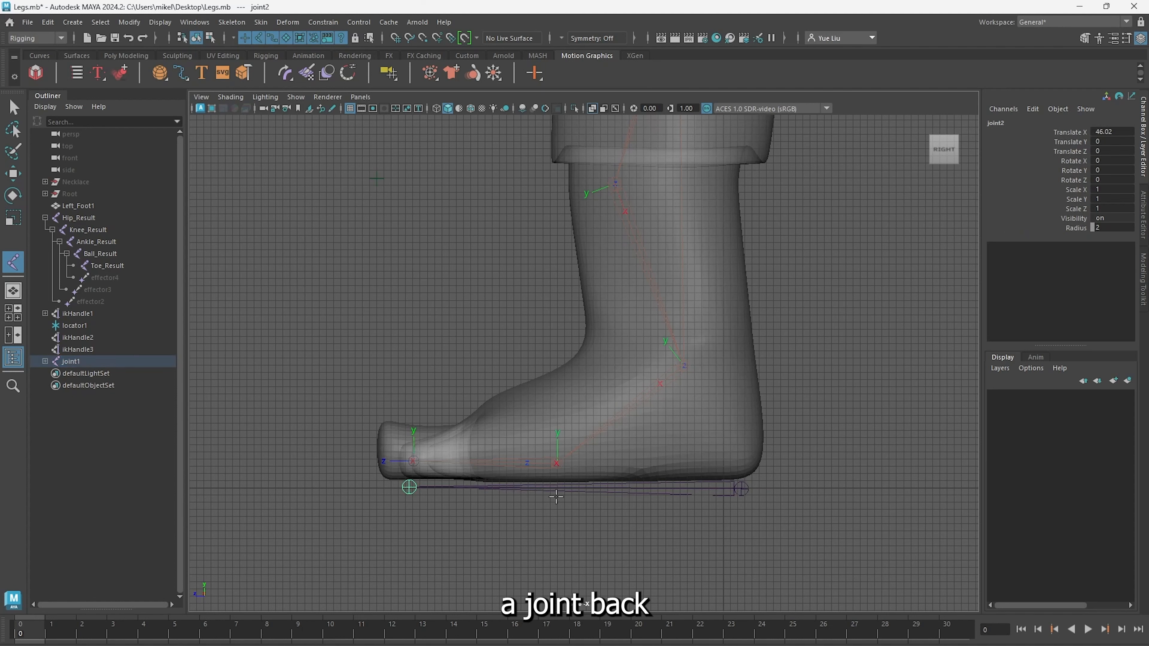
left_click(558, 488)
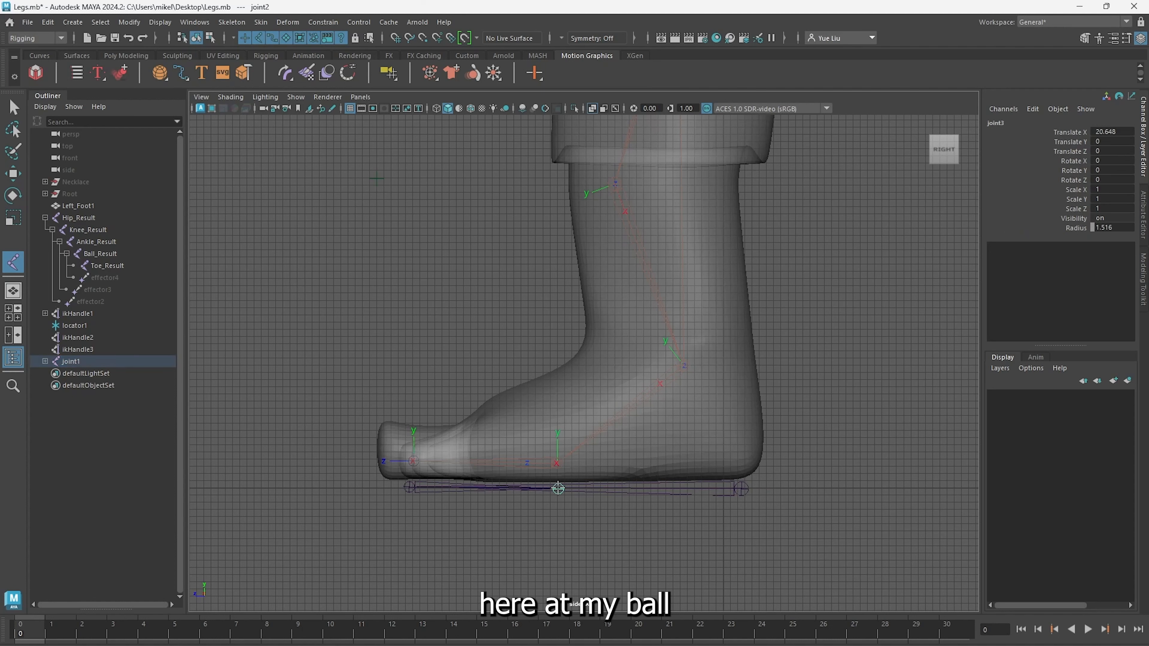
left_click(686, 366)
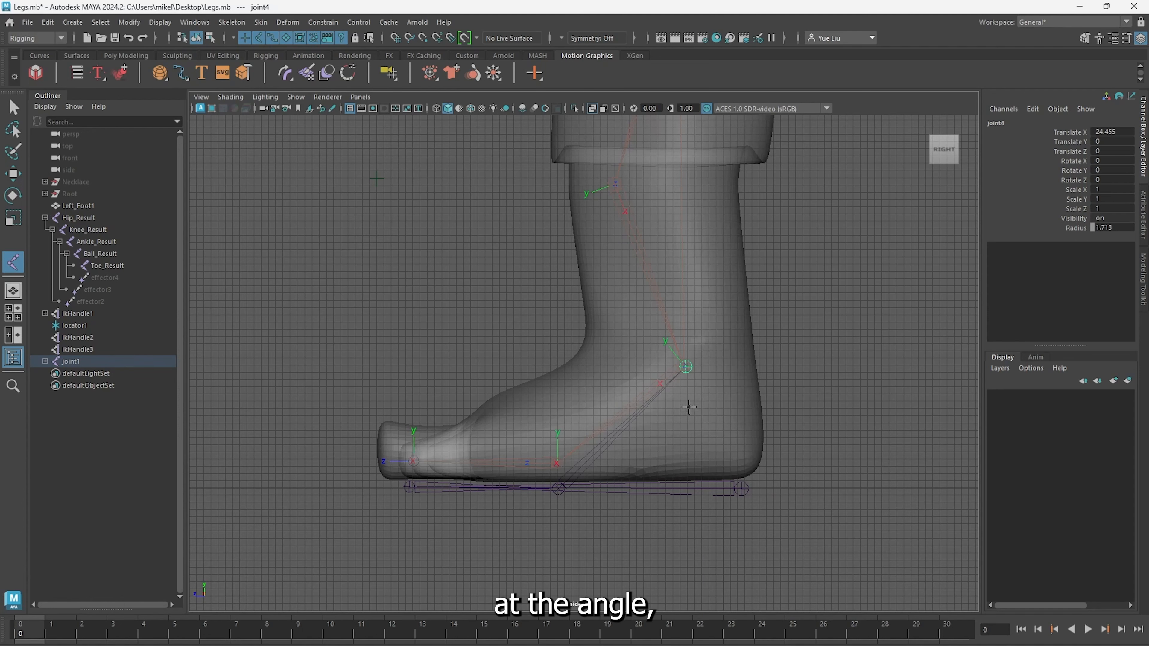
Move the new foot chain's root joint into the heel at about X 18.96, Y 3.55, Z -2.53
scroll(597, 435, "up", 5)
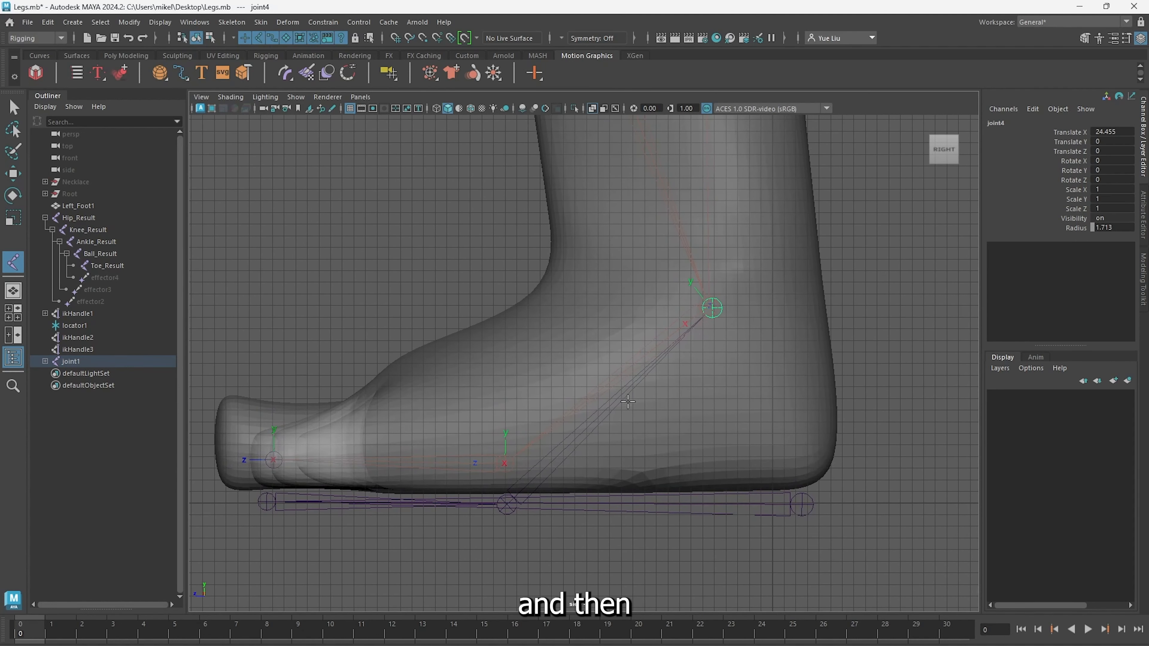
key("Insert")
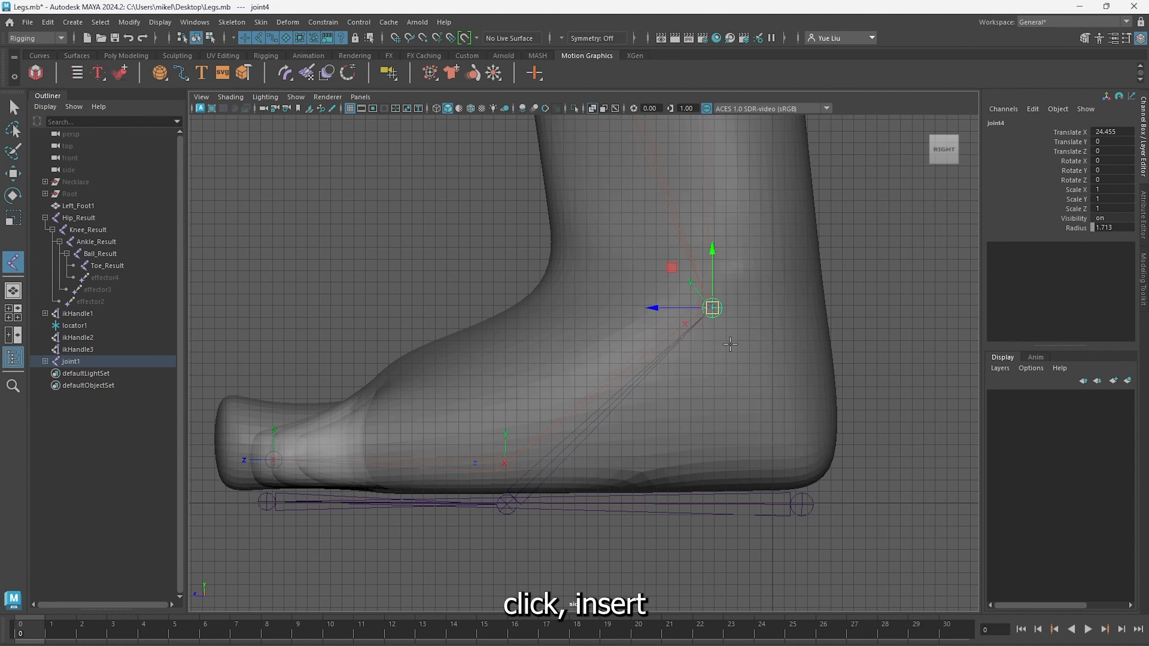
scroll(689, 292, "up", 3)
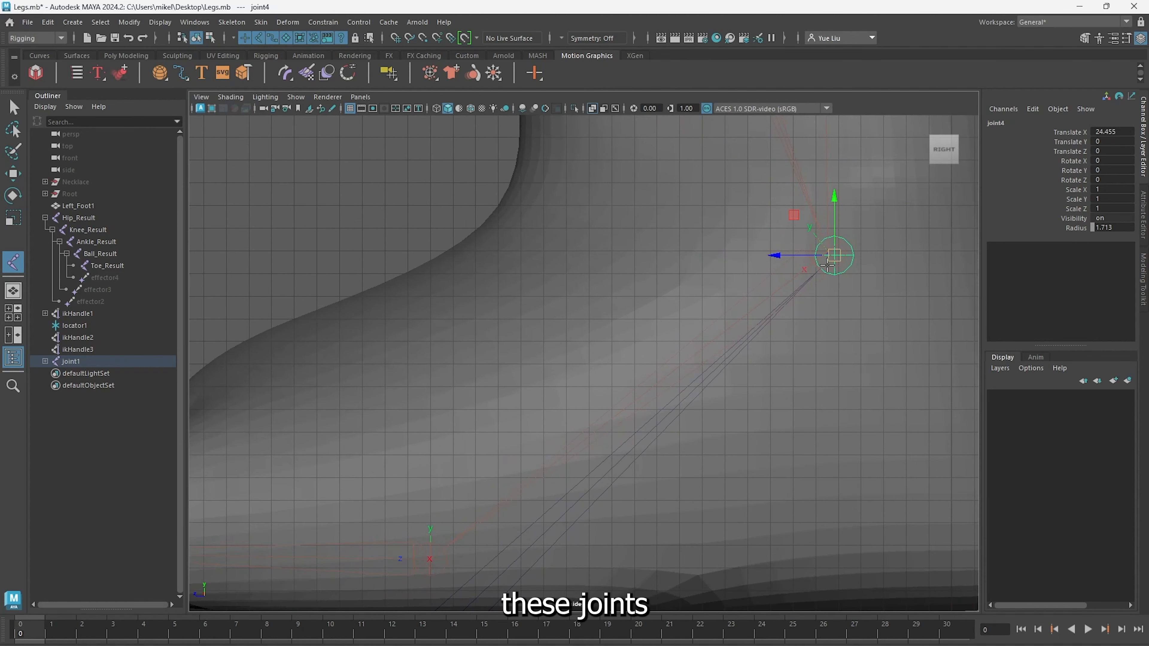
left_click_drag(833, 257, 825, 258)
scroll(826, 256, "down", 3)
left_click_drag(808, 356, 814, 316)
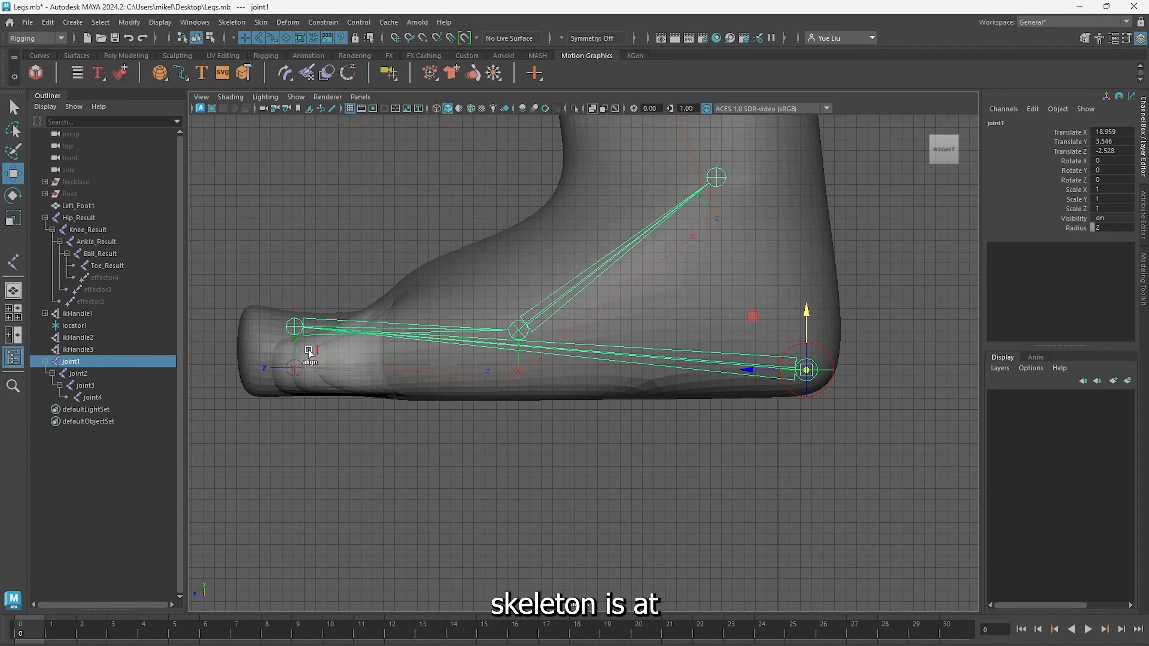
middle_click_drag(309, 352, 204, 337)
Snap the second joint of the new foot chain onto the leg's toe joint
left_click(78, 374)
key("v")
left_click_drag(294, 310, 294, 367)
middle_click_drag(299, 353, 598, 358, "alt")
scroll(597, 358, "up", 10)
middle_click_drag(690, 328, 600, 218, "alt")
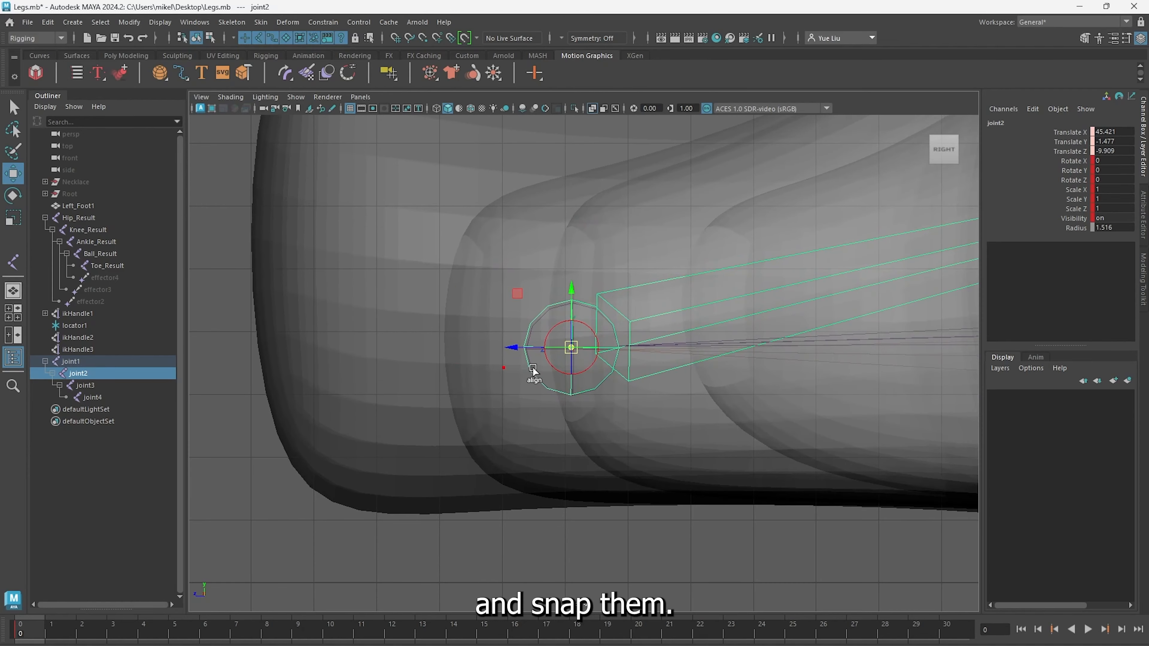
left_click_drag(569, 347, 572, 349)
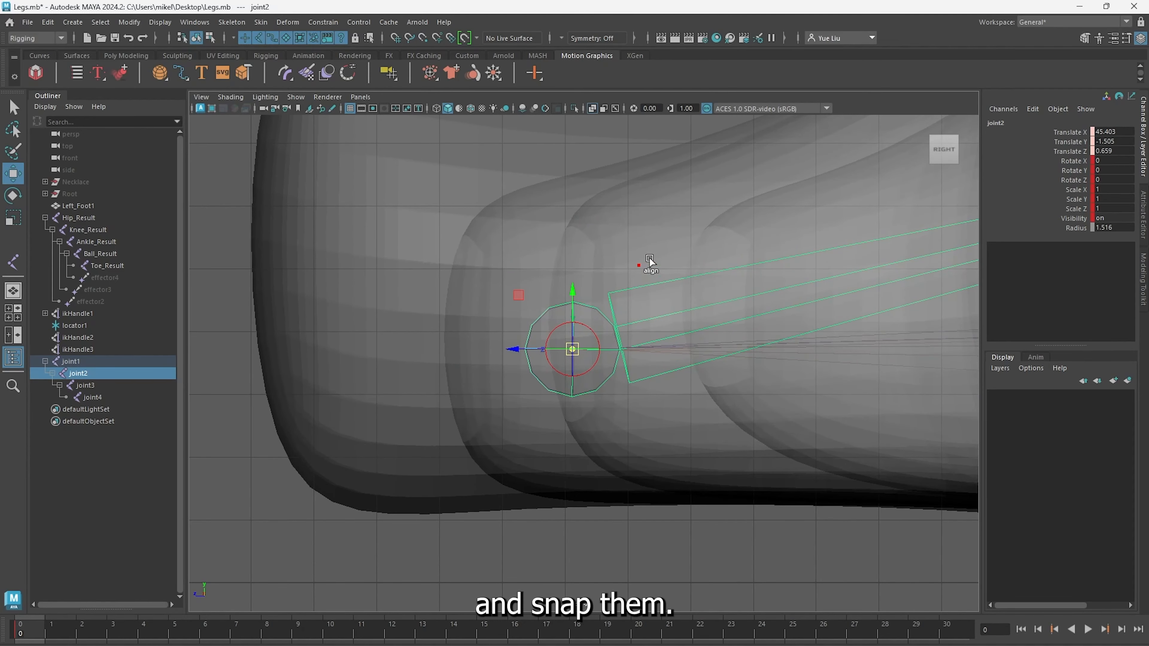
Snap the third joint of the new foot chain onto the leg's ball joint
middle_click_drag(763, 227, 314, 289, "alt")
scroll(457, 283, "down", 5)
middle_click_drag(813, 251, 403, 385, "alt")
scroll(624, 280, "down", 2)
middle_click_drag(586, 290, 593, 251, "alt")
middle_click_drag(336, 356, 427, 242, "alt")
scroll(424, 241, "up", 2)
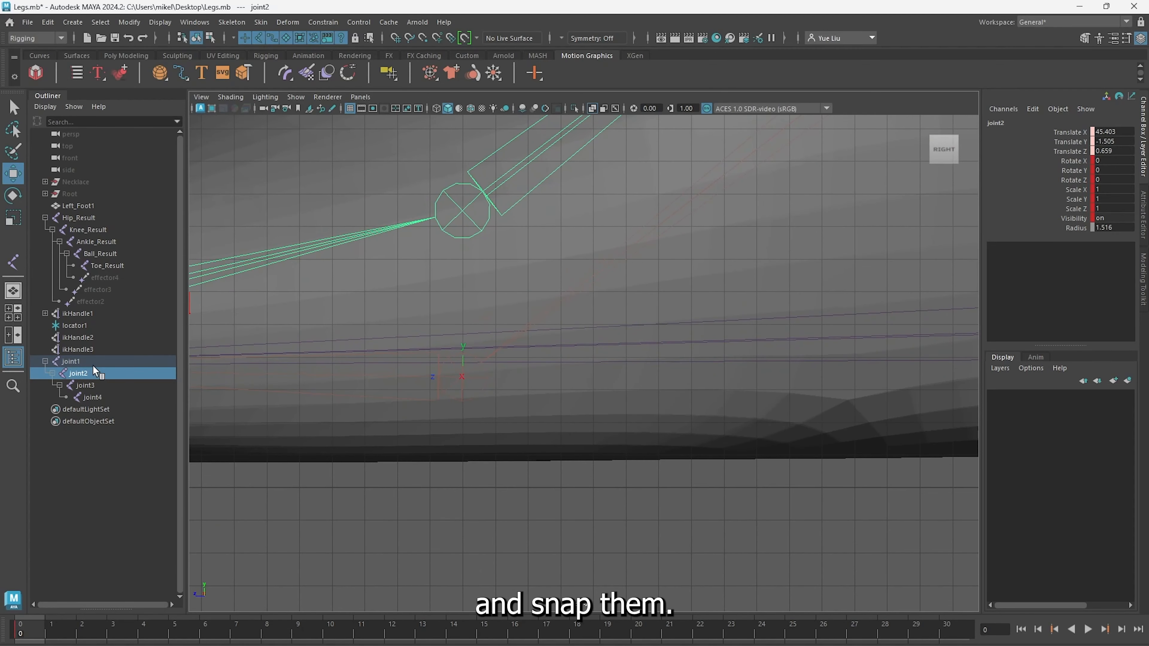
left_click(91, 384)
left_click_drag(471, 224, 457, 377)
Snap the last joint of the new foot chain onto the leg's ankle joint
middle_click_drag(682, 320, 505, 534, "alt")
middle_click_drag(748, 349, 649, 475, "alt")
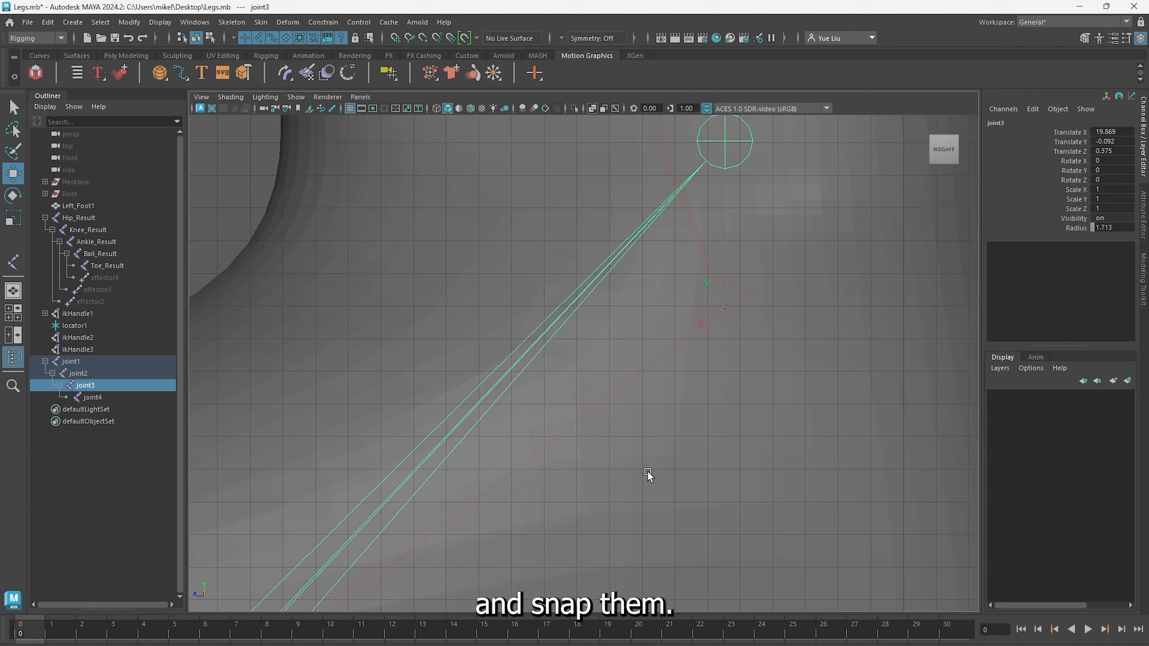
middle_click_drag(740, 199, 707, 274, "alt")
left_click(123, 399)
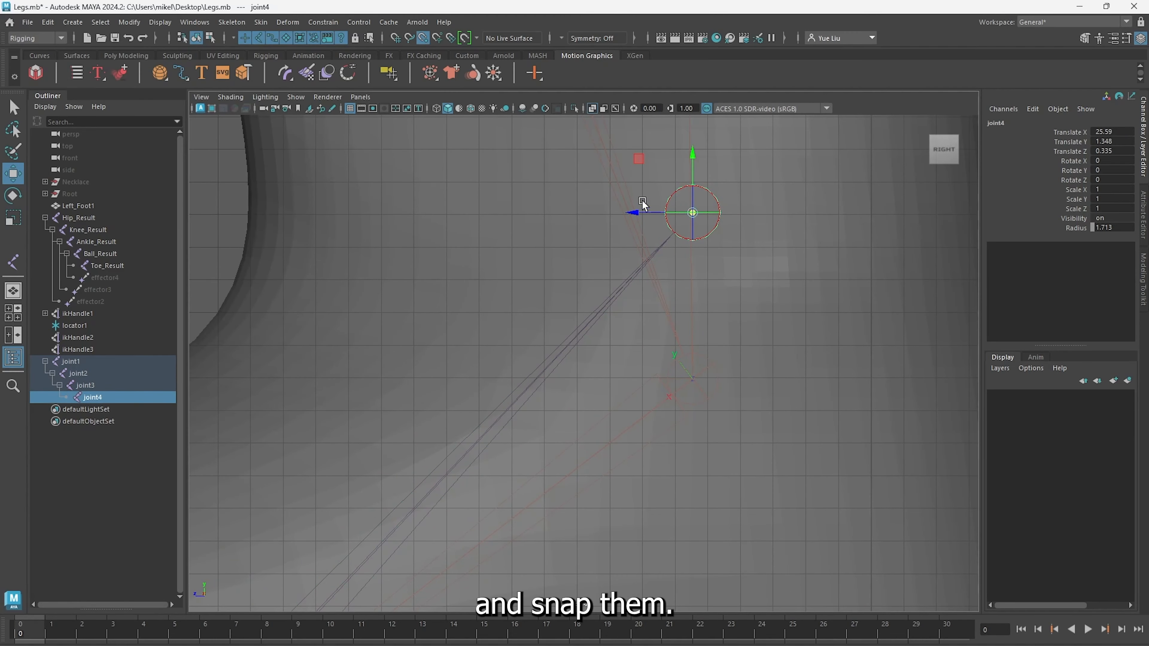
key("v")
left_click_drag(692, 213, 693, 376)
Examine in the perspective view how the new foot chain lines up with the leg joints
scroll(693, 369, "down", 2)
scroll(692, 365, "down", 6)
middle_click_drag(648, 445, 780, 361, "alt")
scroll(733, 361, "down", 1)
key("space")
key("space")
left_click_drag(778, 249, 803, 345, "alt")
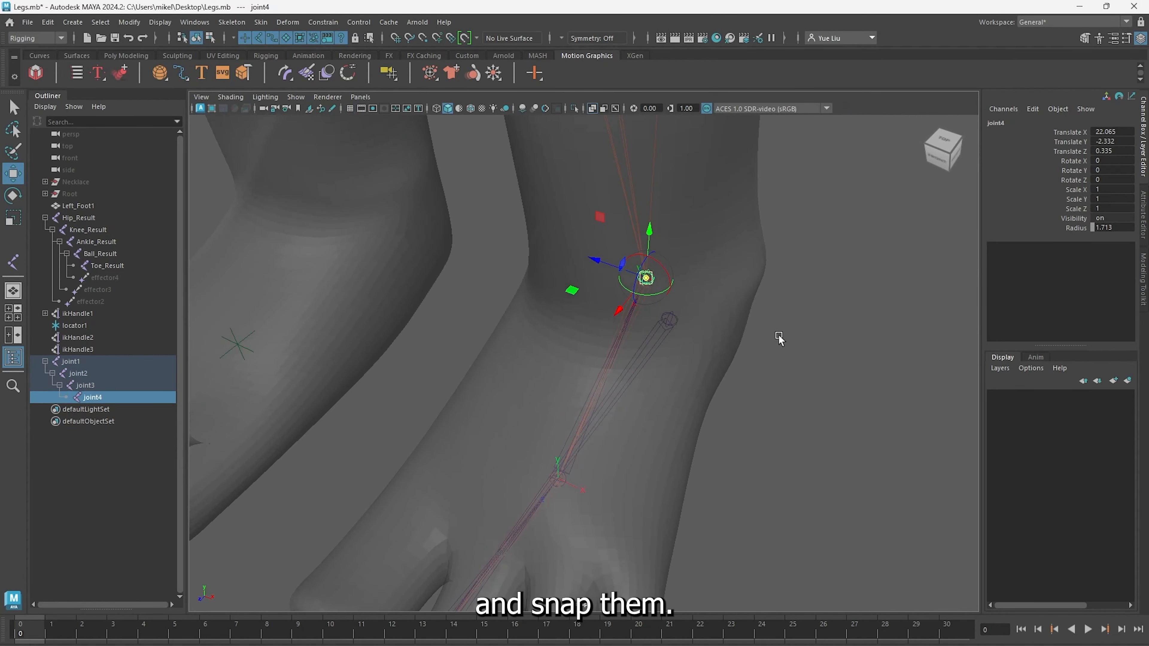
scroll(790, 326, "down", 5)
left_click_drag(695, 406, 626, 377, "alt")
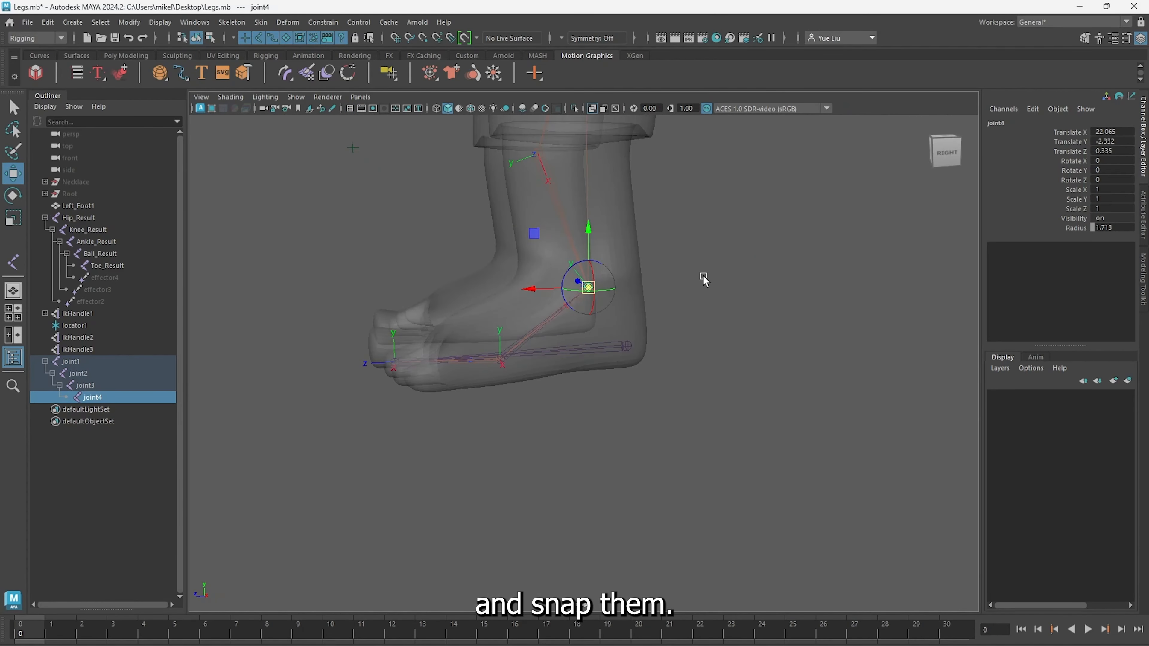
key("d")
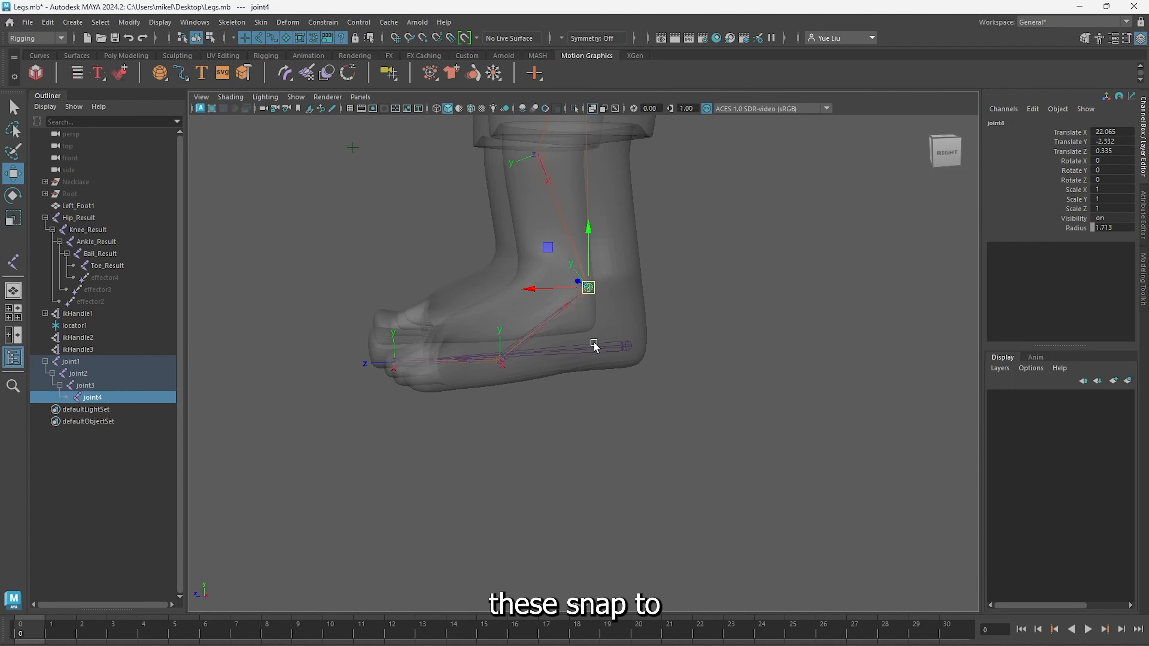
Select the root joint of the new foot chain
left_click_drag(659, 381, 655, 382, "alt")
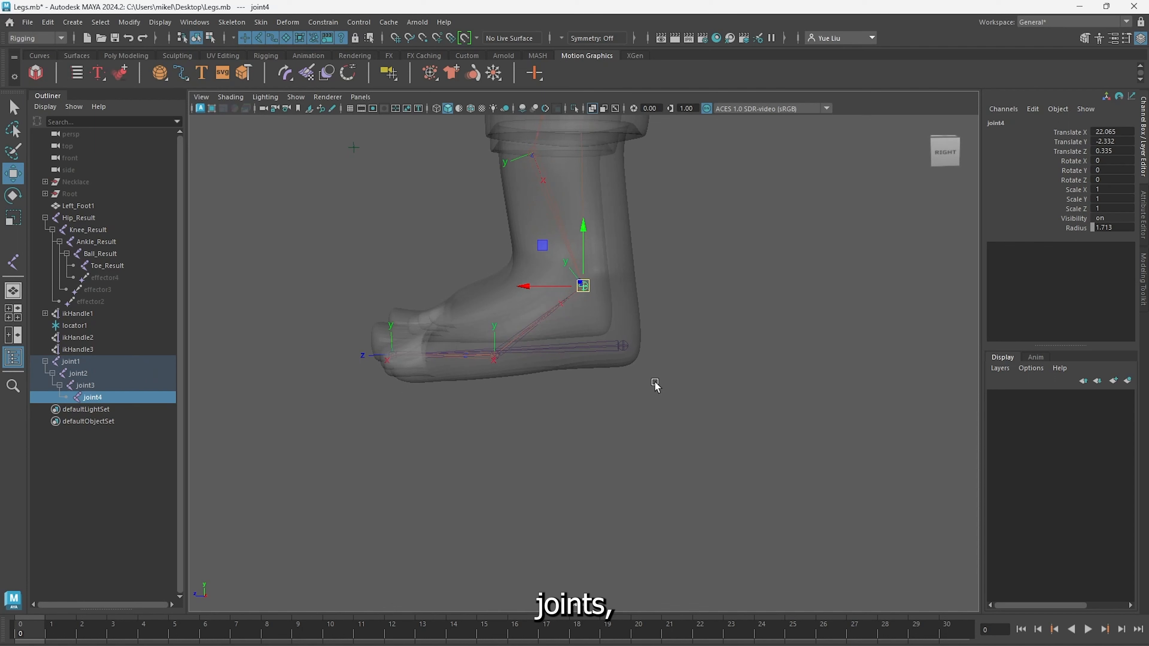
left_click(78, 363)
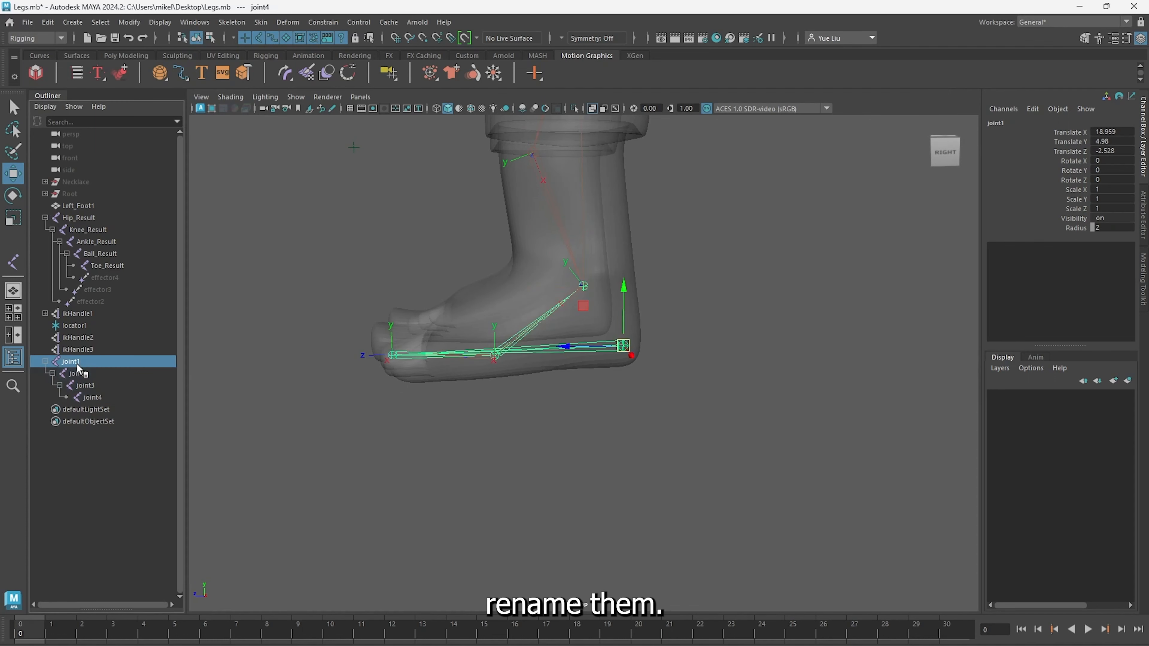
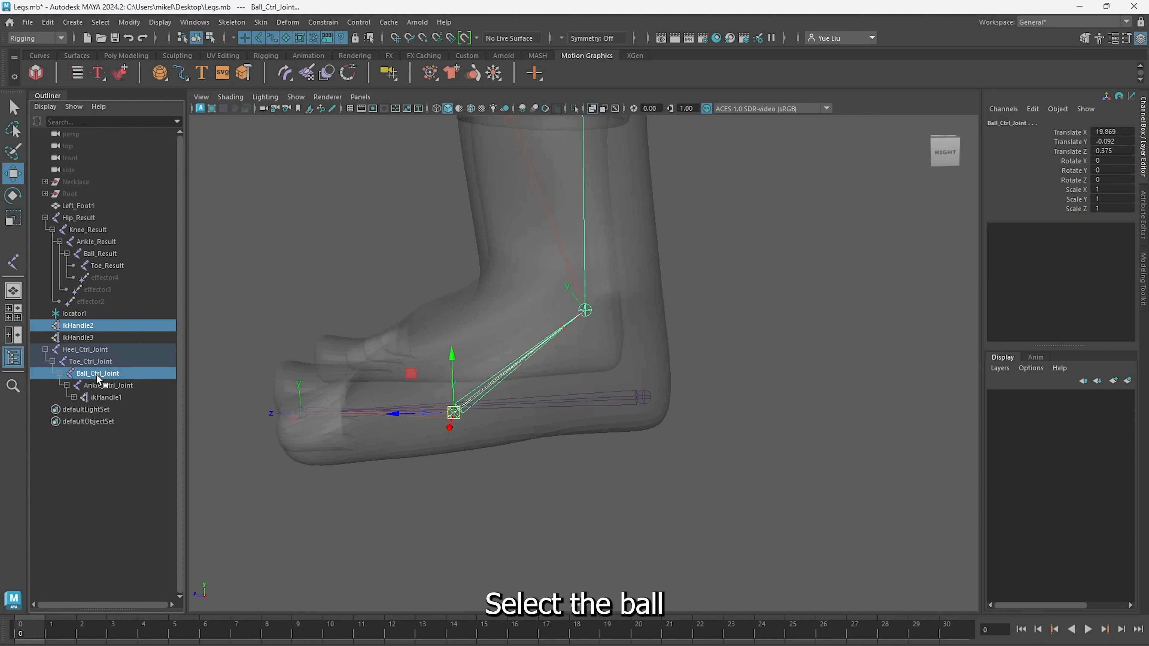
Parent ikHandle2 under Ball_Ctrl_Joint and ikHandle3 under Toe_Ctrl_Joint
key("p")
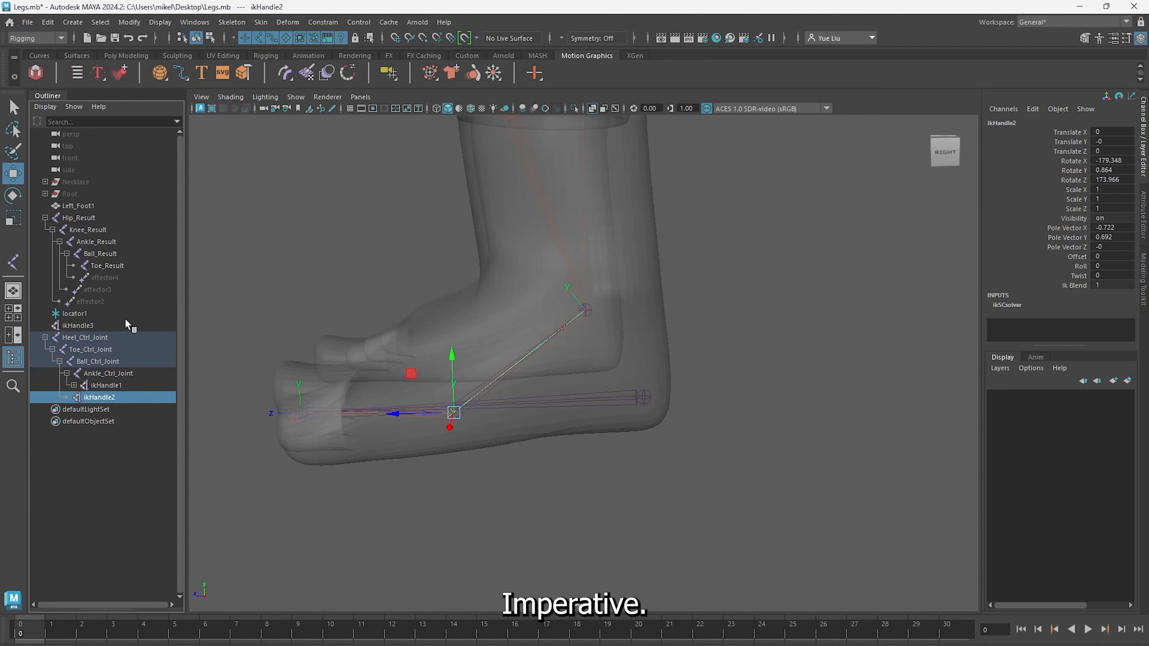
left_click(94, 325)
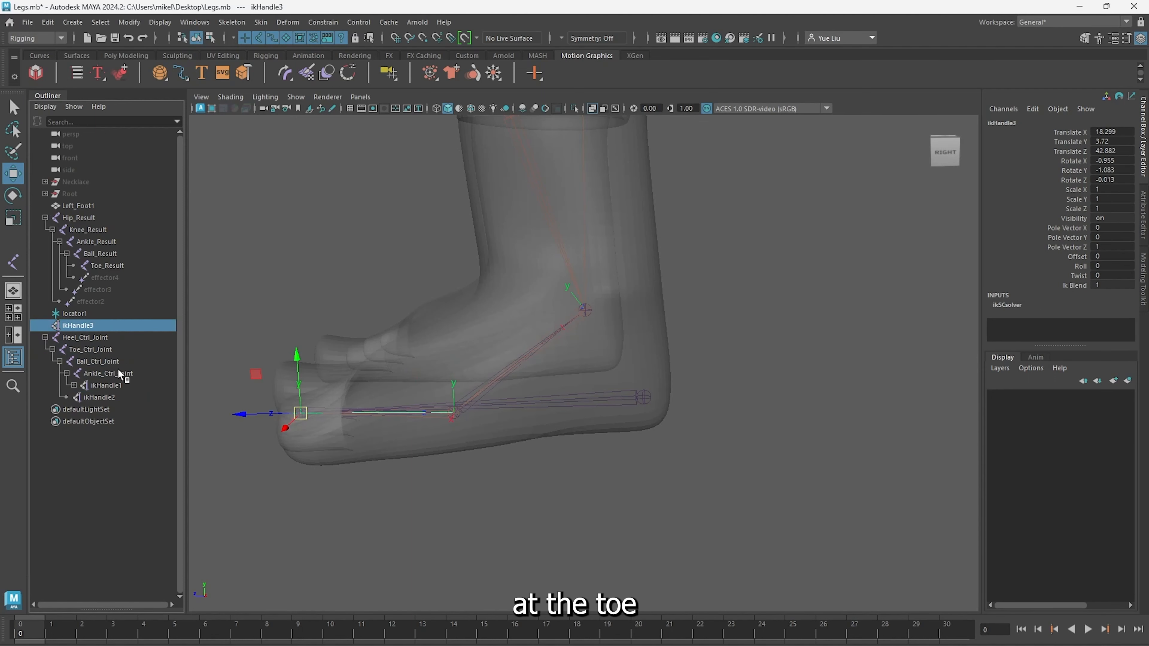
left_click(105, 349, "ctrl")
key("p")
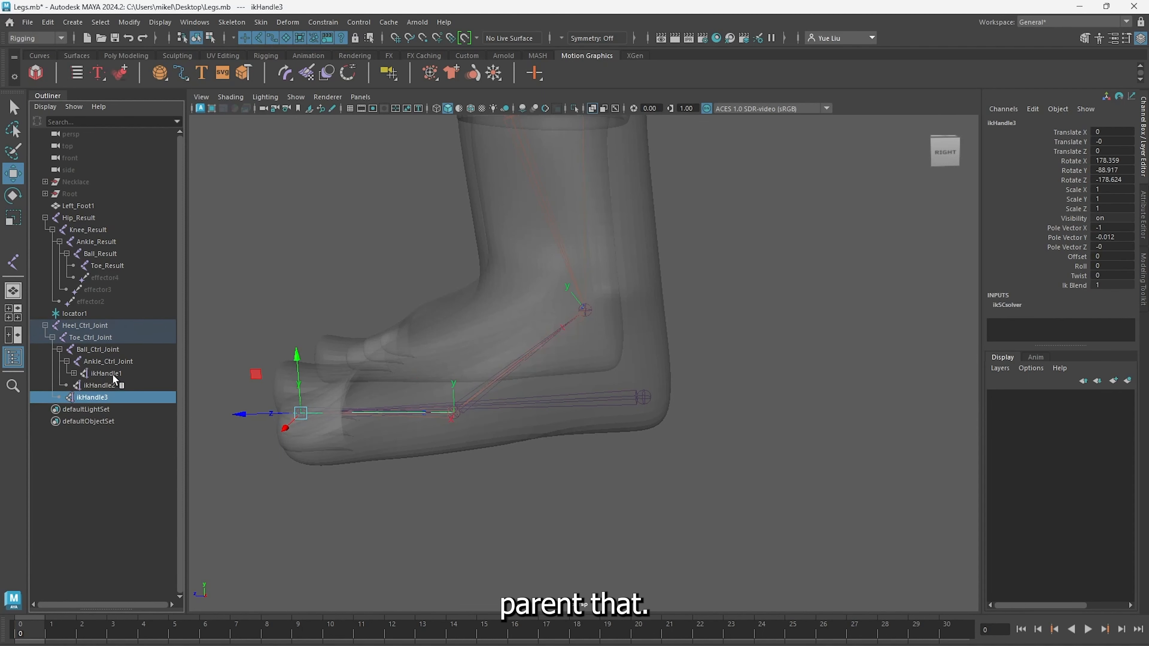
Test the foot setup by moving Heel_Ctrl_Joint, and undo the move
left_click(106, 315)
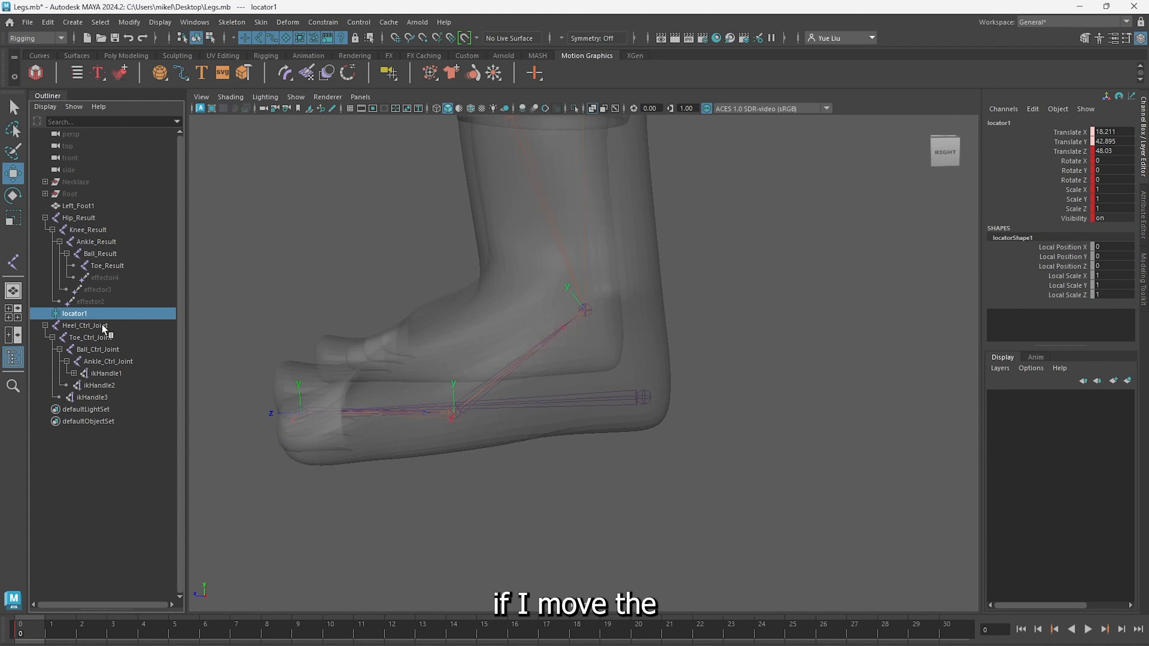
left_click(104, 326)
scroll(605, 401, "down", 5)
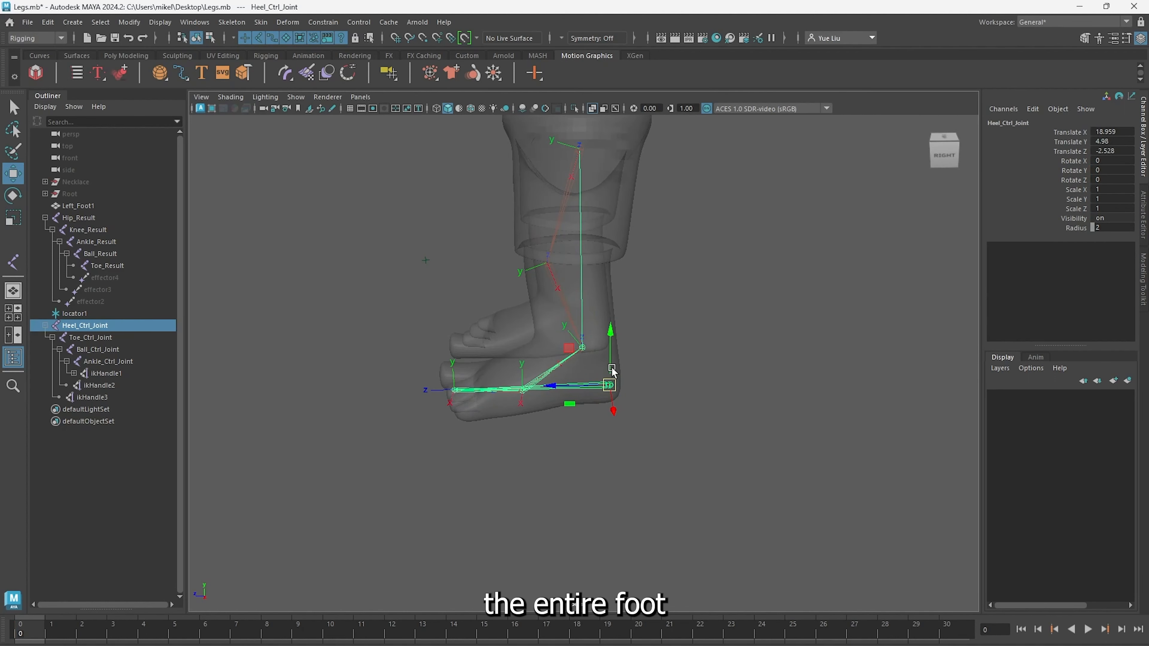
mouse_move(612, 371)
left_mouse_down()
mouse_move(636, 267)
mouse_move(609, 349)
mouse_move(383, 372)
mouse_move(629, 350)
mouse_move(614, 367)
mouse_move(624, 375)
left_mouse_up()
key("ctrl+z")
key("ctrl+z")
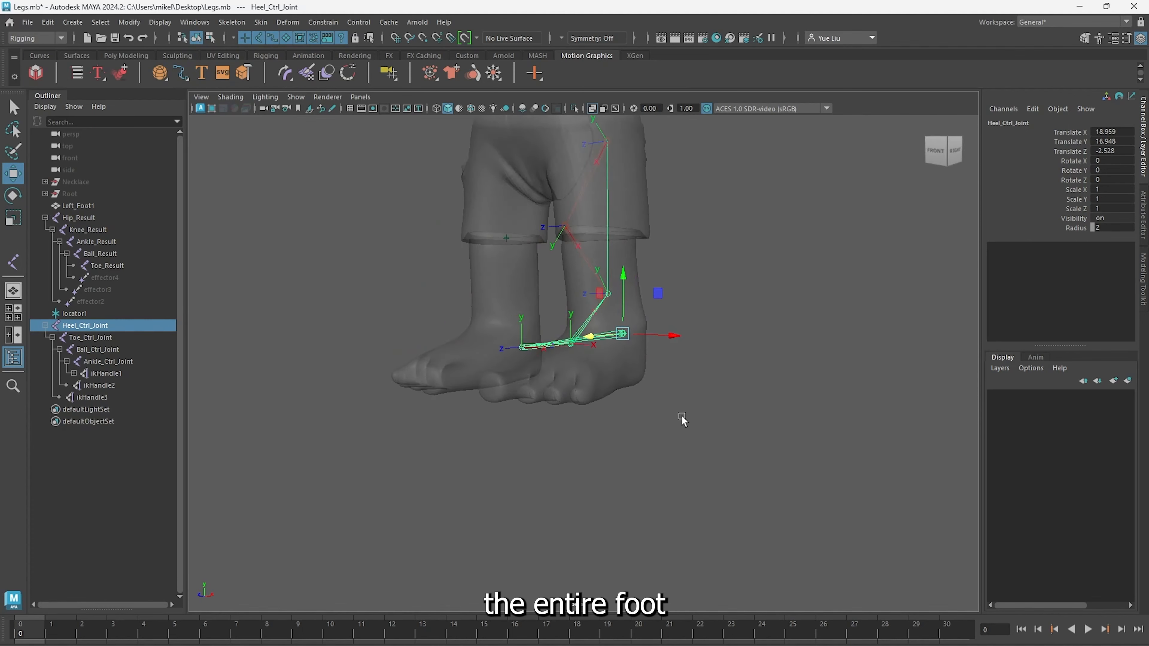
Create a NURBS circle for the foot controller and scale it uniformly to about 27.7
scroll(617, 383, "up", 4)
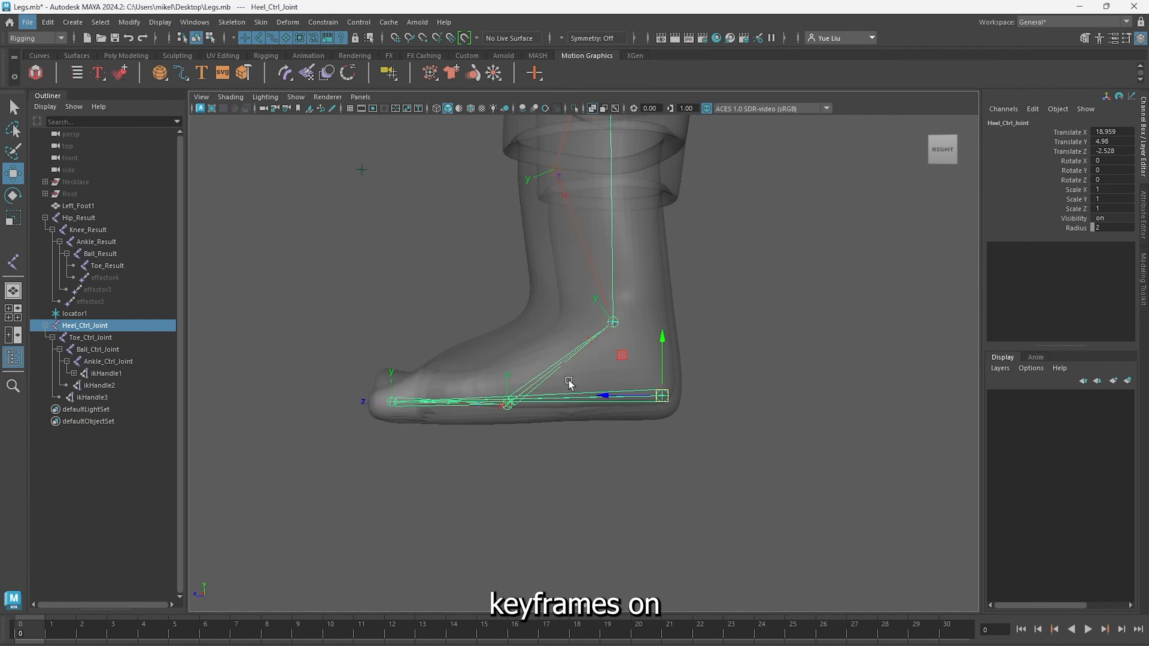
left_click_drag(569, 379, 626, 403, "alt")
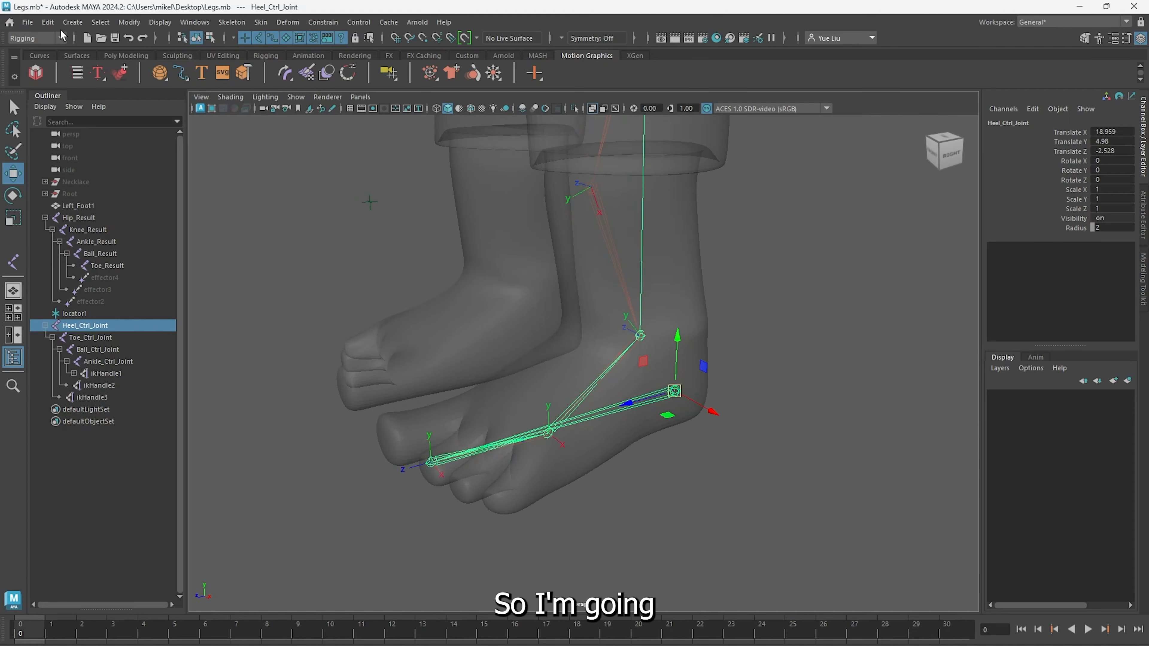
left_click(72, 22)
mouse_move(103, 59)
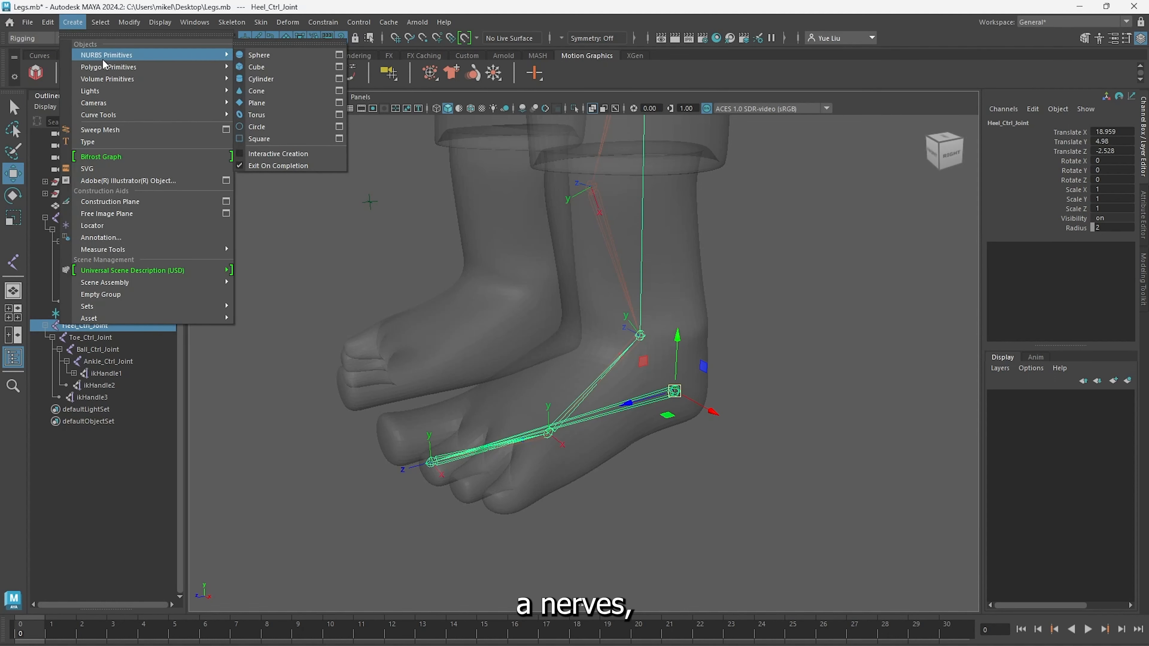
left_click(254, 127)
key("e")
key("r")
key("t")
key("r")
left_click_drag(599, 379, 752, 375)
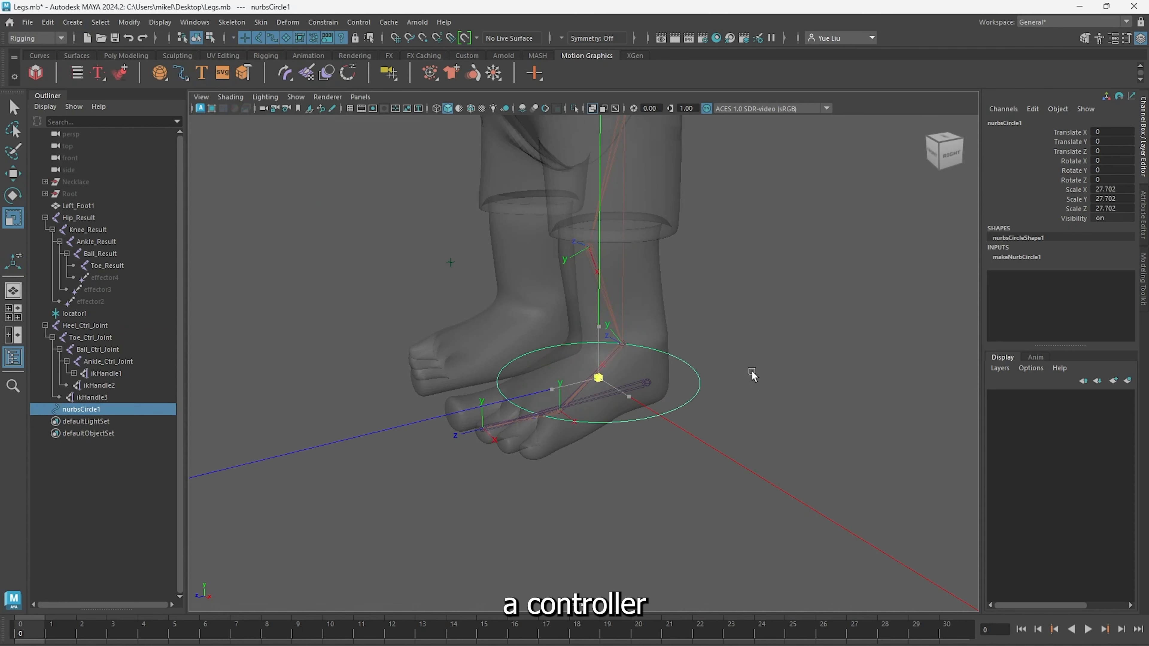
Place the circle around the foot at about X 17.8, Z 16 and scale it to about 13.1, 30.8, 39.6
left_click_drag(590, 474, 640, 444, "alt")
key("w")
left_click_drag(584, 362, 648, 388)
left_click_drag(770, 437, 528, 431, "alt")
key("r")
key("t")
key("r")
left_click_drag(533, 369, 571, 453, "alt")
key("w")
left_click_drag(607, 446, 742, 367, "alt")
left_click_drag(684, 393, 585, 405)
left_click_drag(513, 400, 548, 423, "alt")
Move the circle's control vertices at the heel, sides and toes so its outline follows the foot, and return to object selection
left_click(210, 38)
left_click_drag(675, 344, 794, 475)
left_click_drag(652, 413, 604, 413)
left_click_drag(391, 442, 508, 483)
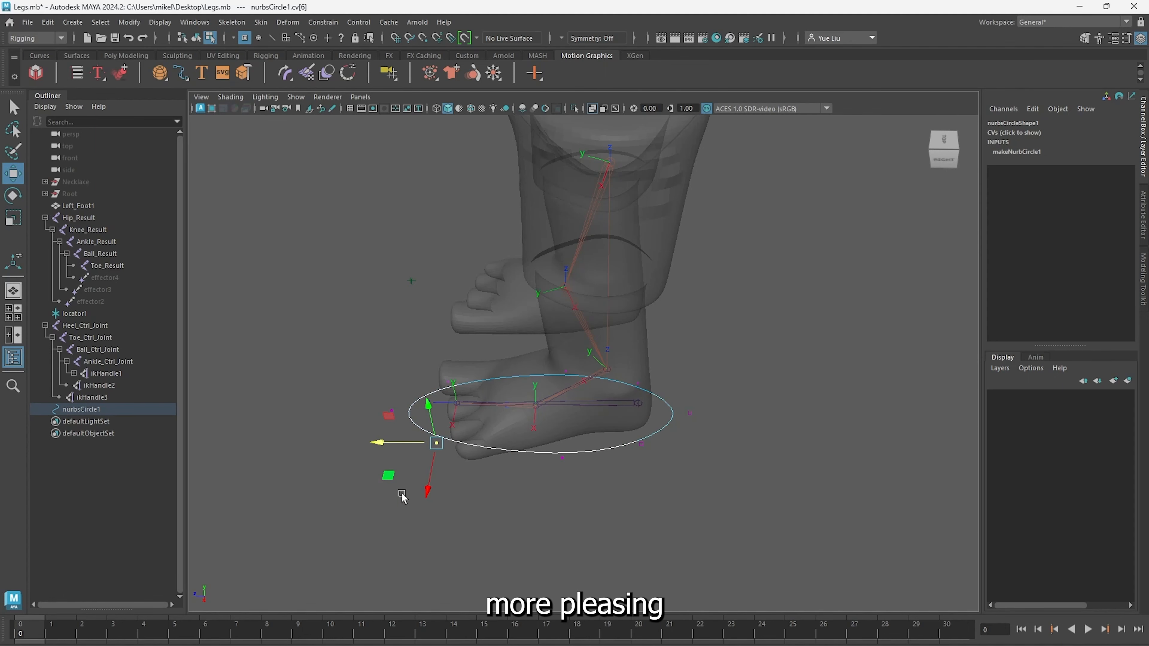
left_click_drag(431, 498, 429, 536)
left_click_drag(466, 285, 487, 380, "alt")
left_click_drag(412, 356, 496, 411)
left_click_drag(456, 444, 452, 414)
left_click_drag(546, 320, 579, 378)
left_click_drag(508, 353, 490, 377)
left_click_drag(555, 456, 555, 457)
key("ctrl+z")
left_click_drag(548, 409, 552, 435)
left_click_drag(610, 333, 645, 361)
left_click_drag(644, 406, 640, 286)
key("F8")
left_click_drag(548, 318, 636, 345, "alt")
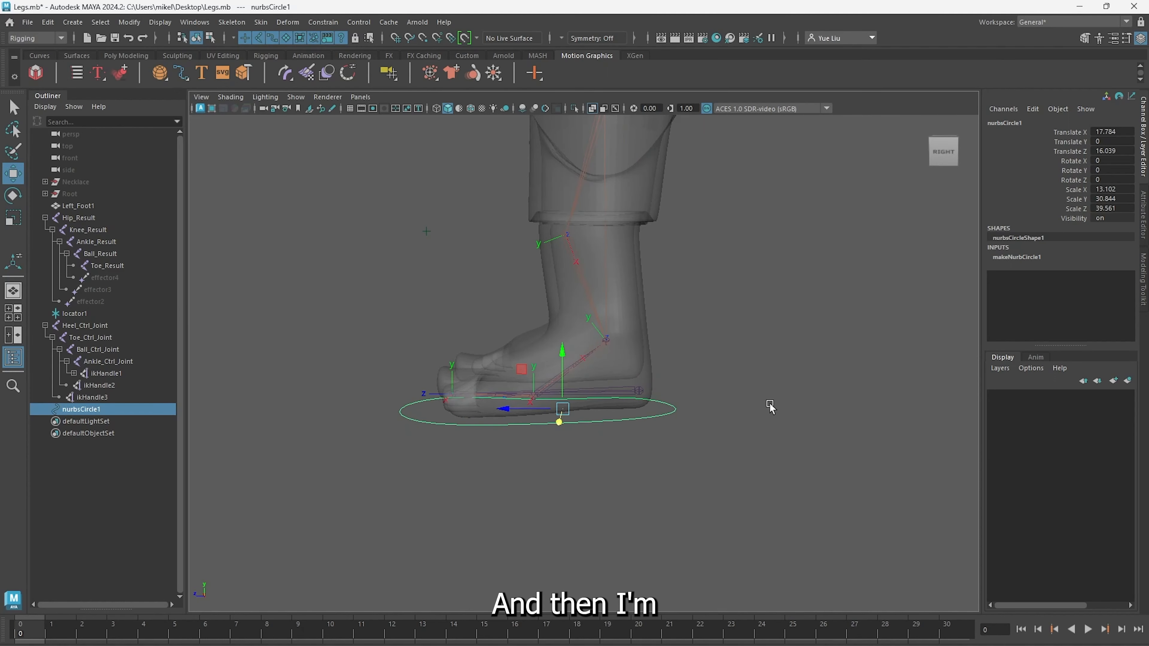
Snap the circle's pivot onto the ankle joint in the side view
key("space")
key("space")
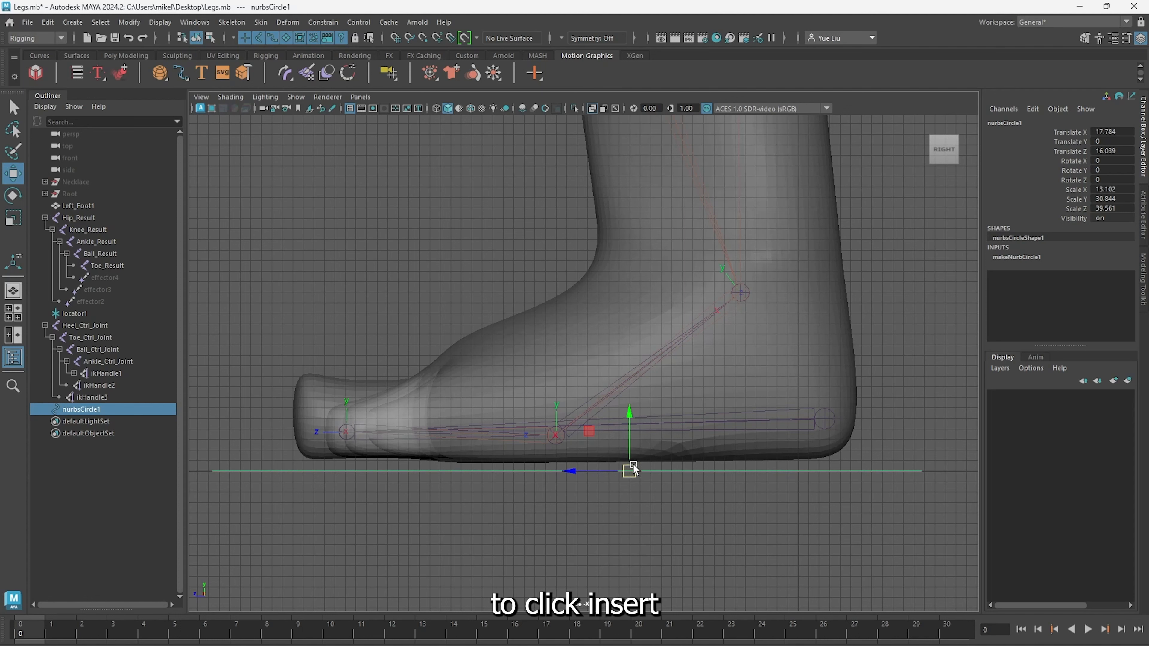
key("Insert")
left_click_drag(624, 471, 748, 296)
scroll(748, 297, "up", 4)
middle_click_drag(815, 267, 597, 352, "alt")
scroll(602, 353, "up", 6)
left_click_drag(617, 353, 608, 345)
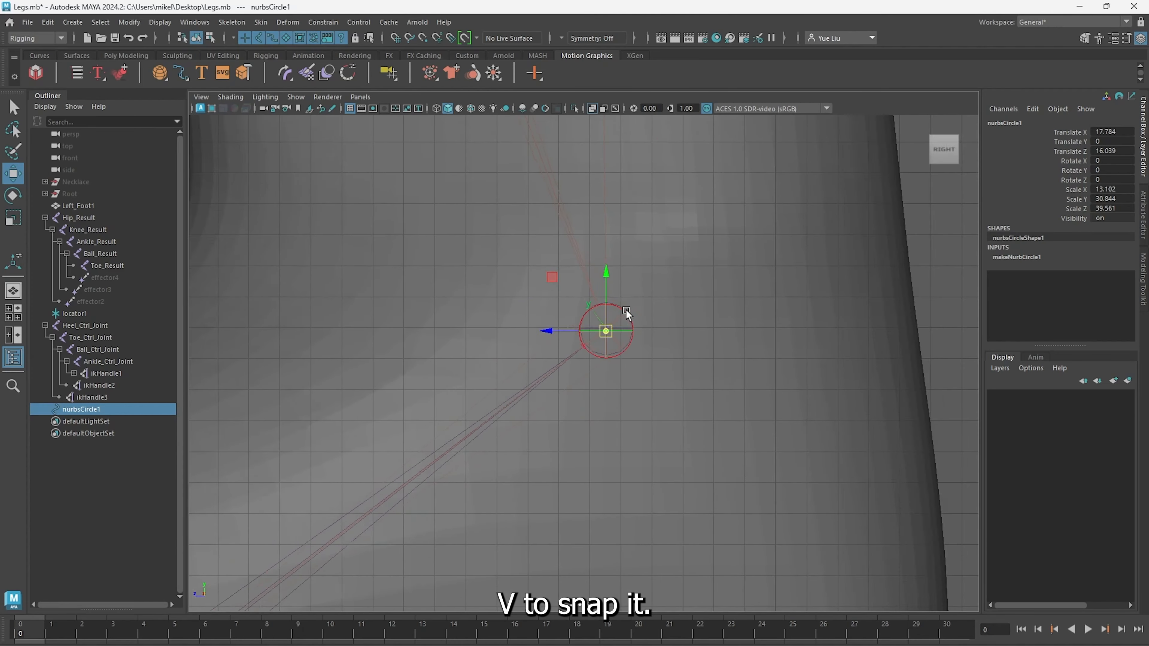
Examine the circle's pivot at the ankle in the perspective and side views, and leave pivot editing
key("space")
key("space")
scroll(798, 256, "down", 5)
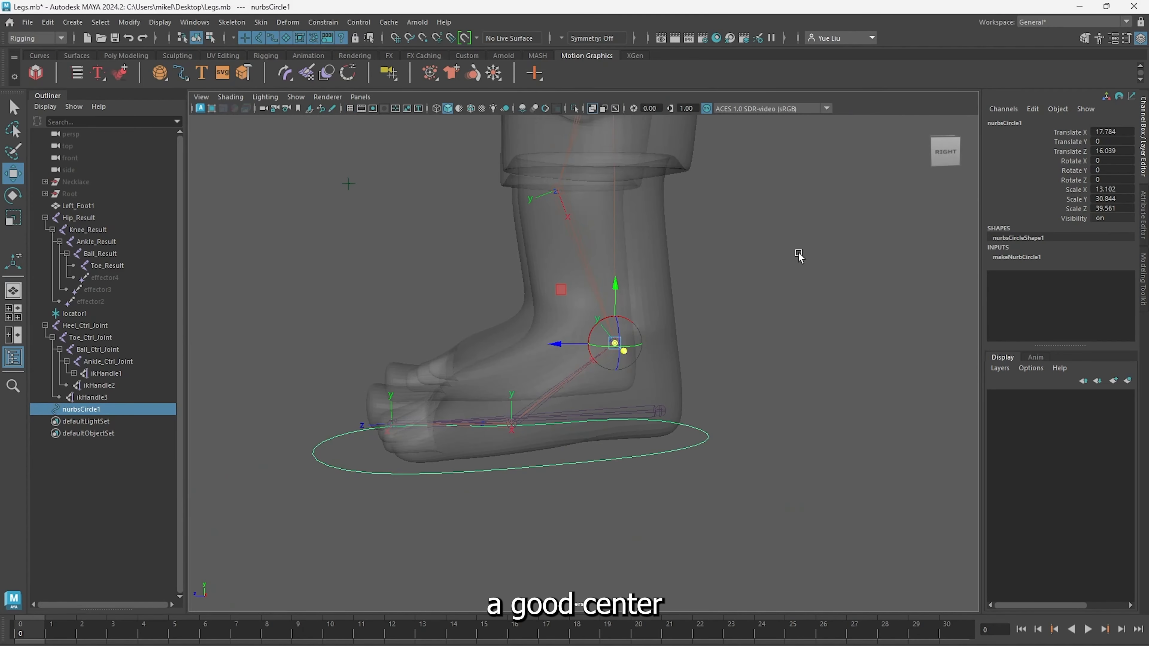
key("space")
key("space")
scroll(561, 407, "down", 5)
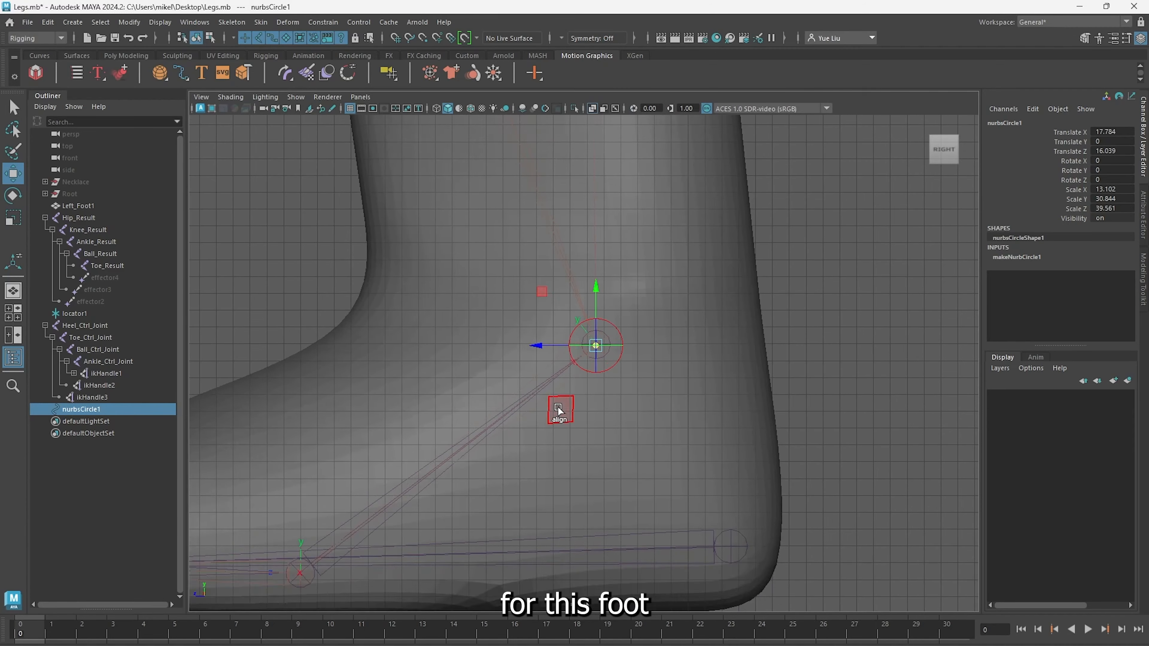
middle_click_drag(539, 307, 543, 303, "alt")
key("d")
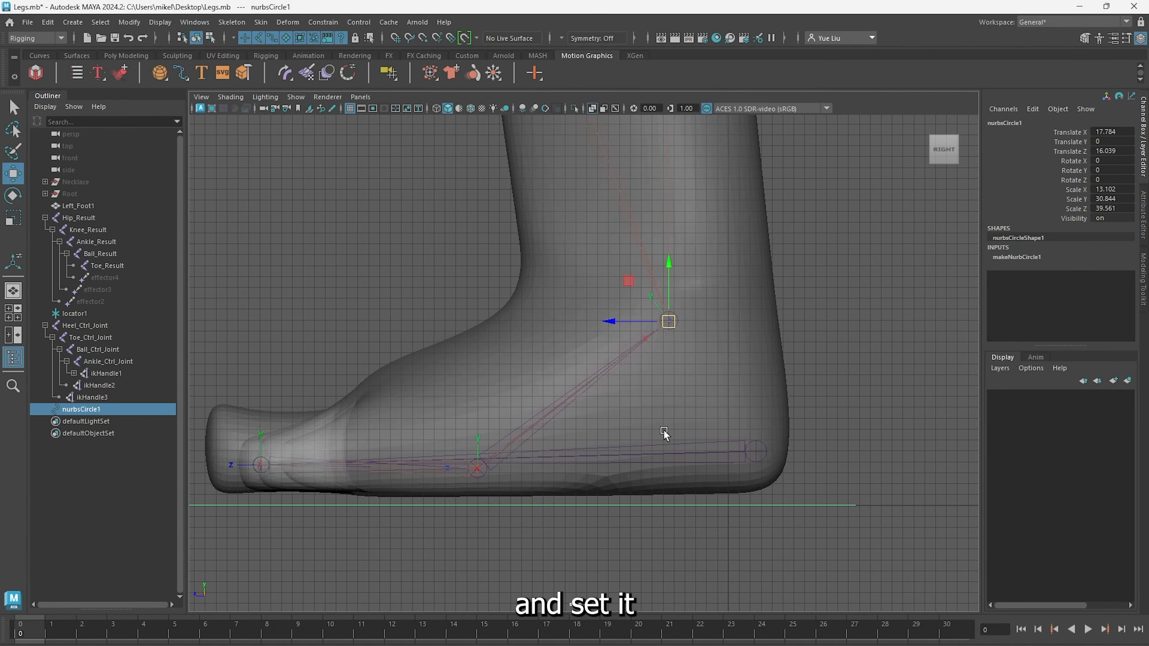
scroll(672, 414, "down", 3)
scroll(359, 357, "down", 1)
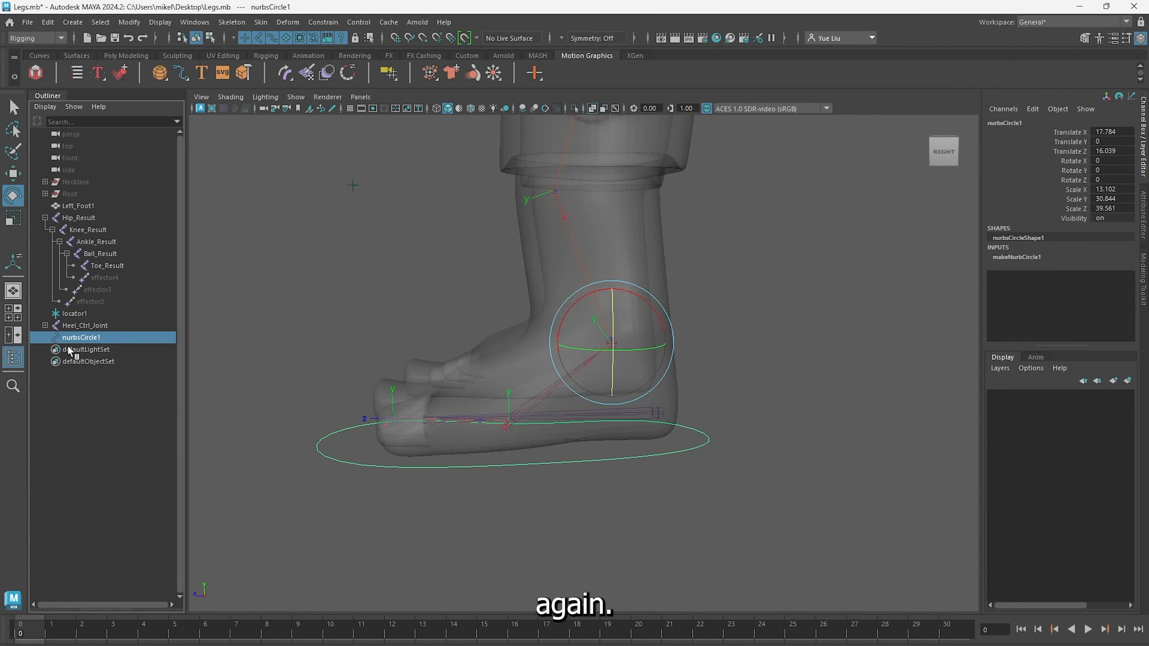
Rename the circle as R_Foot_CTRL
double_click(100, 339)
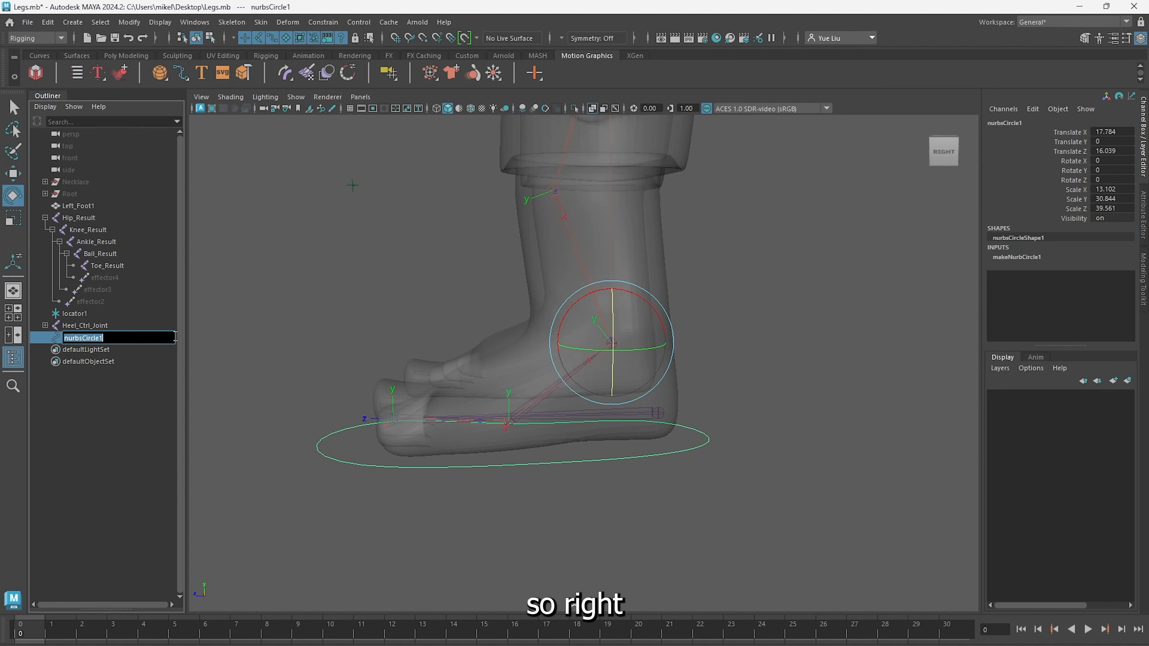
type("R-F")
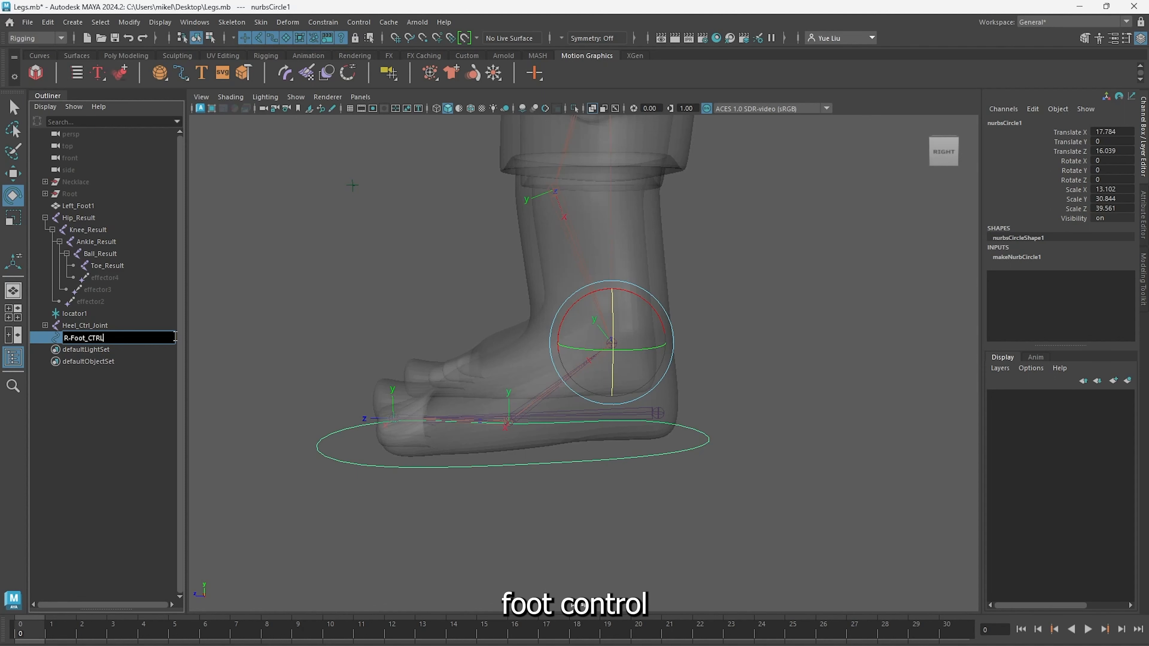
type("oot_CTRL")
key("Return")
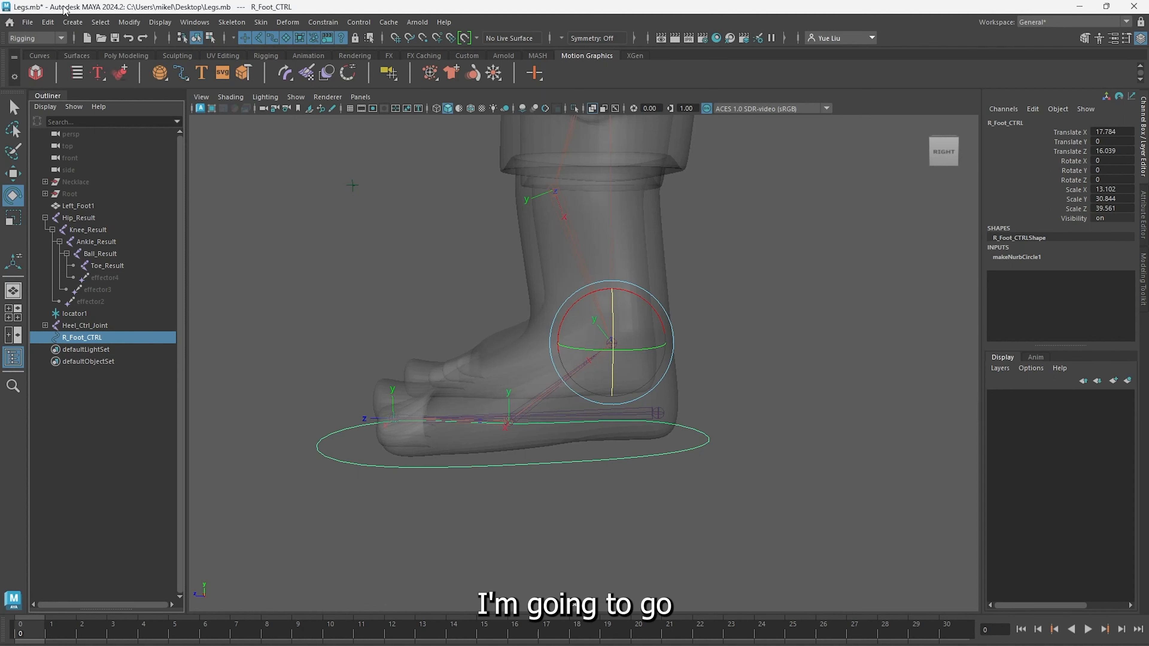
Freeze the transformations of R_Foot_CTRL and delete all history in the scene
left_click(131, 22)
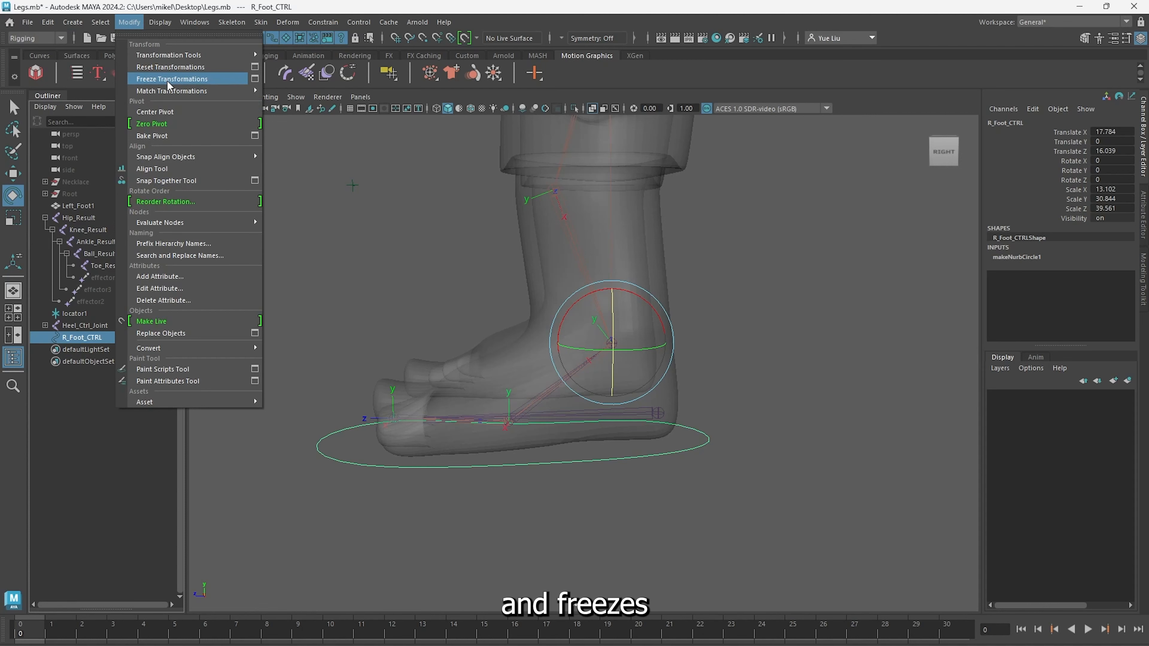
left_click(167, 80)
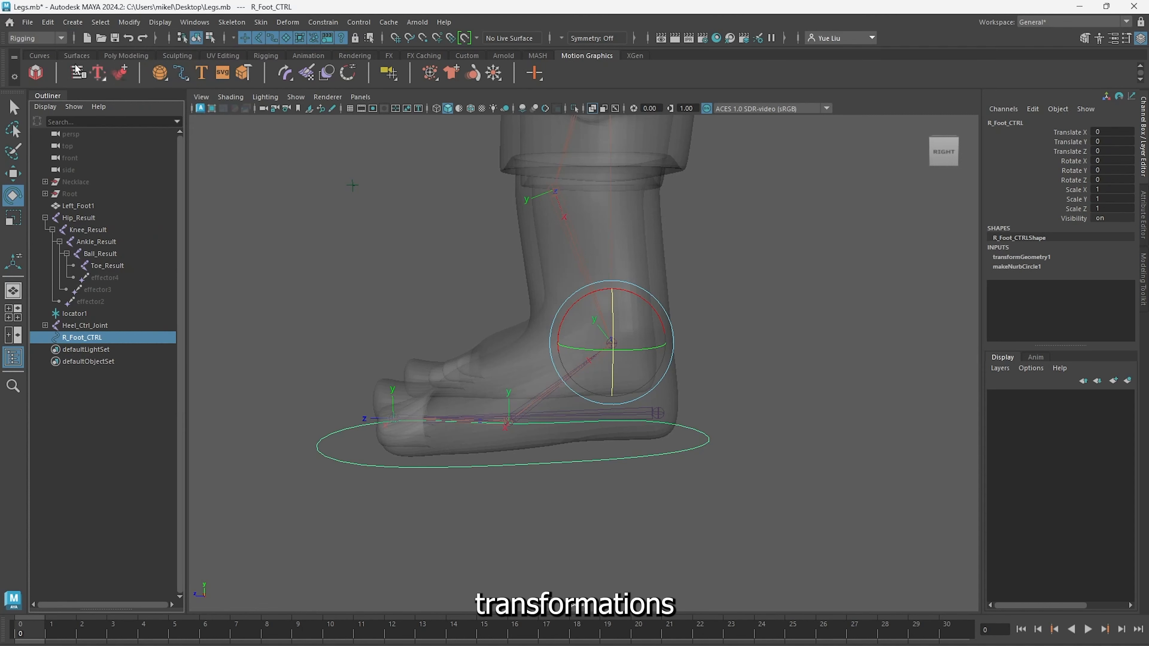
left_click(54, 25)
mouse_move(113, 180)
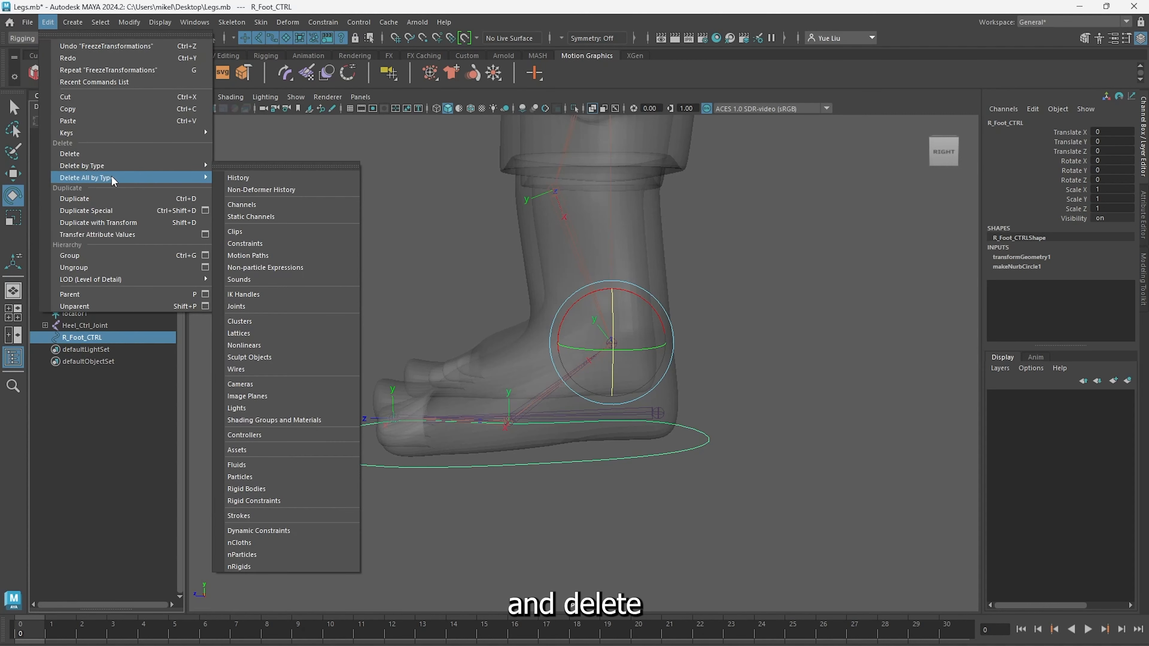
left_click(246, 178)
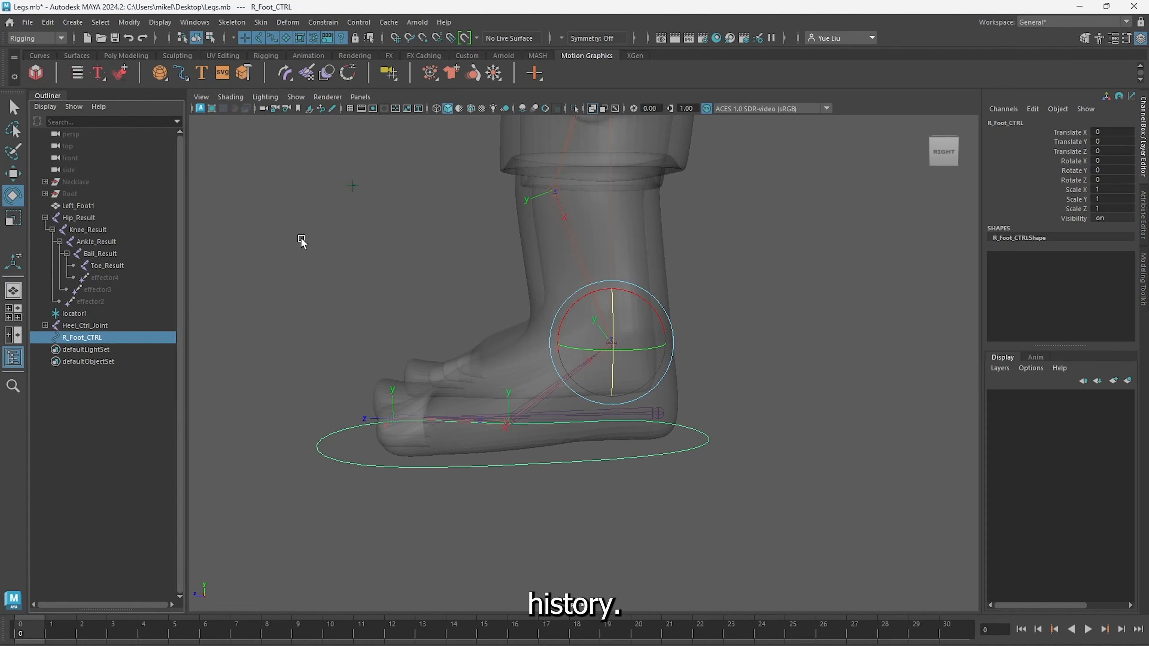
Parent Heel_Ctrl_Joint under R_Foot_CTRL
left_click(84, 455)
left_click(105, 325)
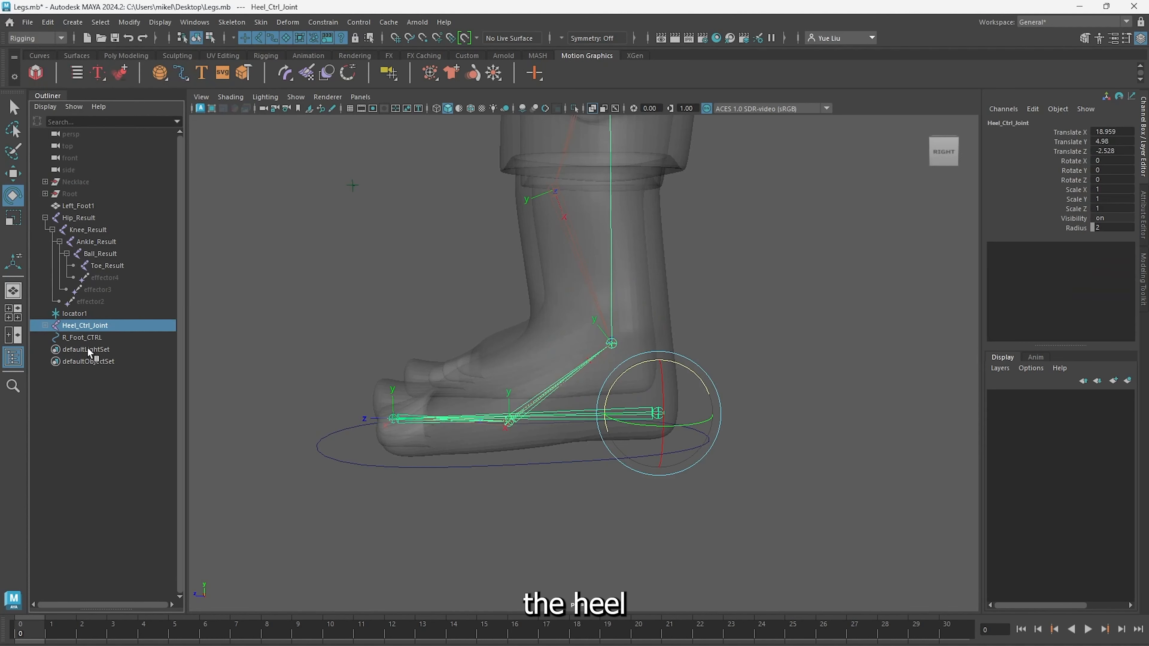
left_click(97, 338, "ctrl")
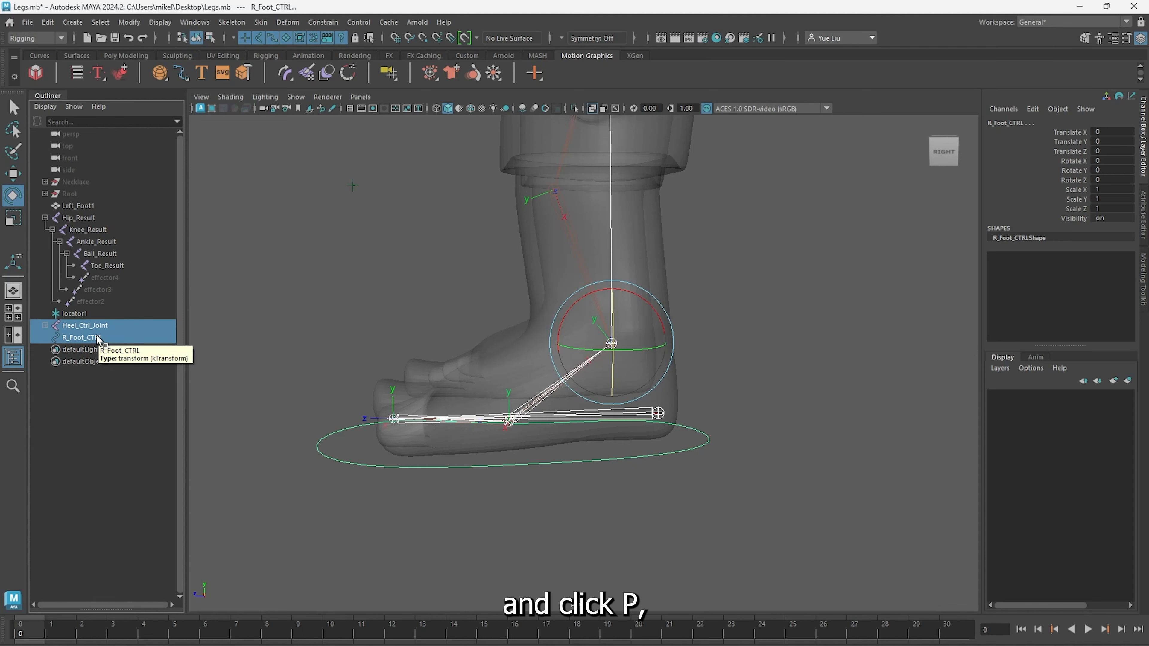
key("p")
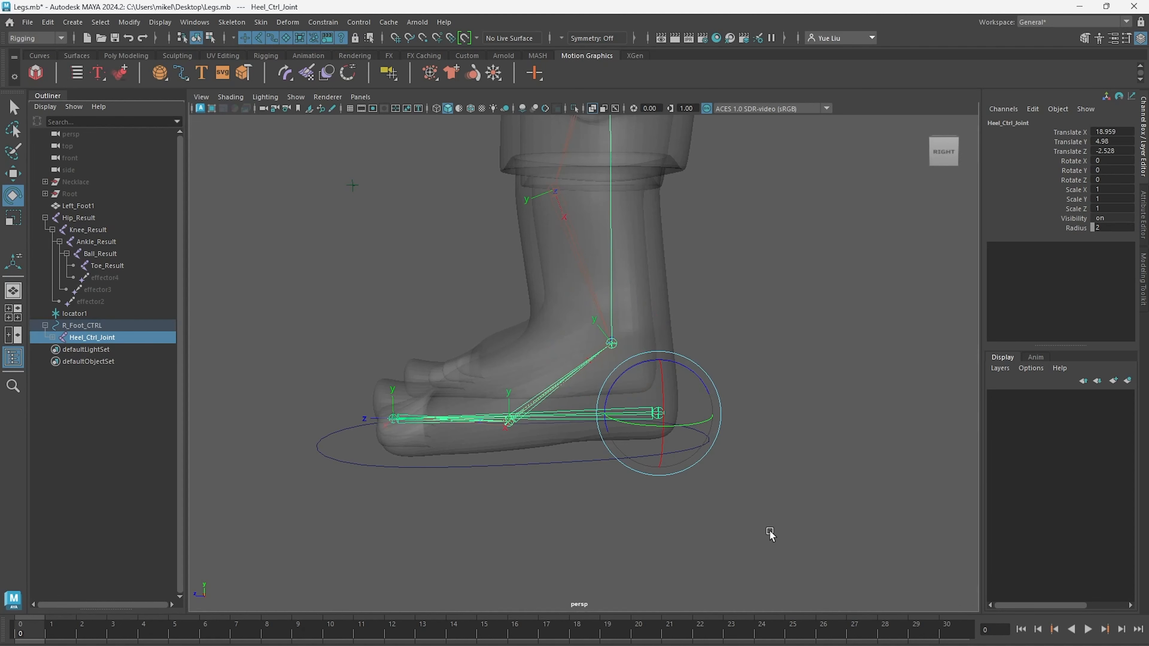
Move R_Foot_CTRL to about X -1.7, Y 9.9, Z -9.1 to test lifting the foot
left_click(621, 517)
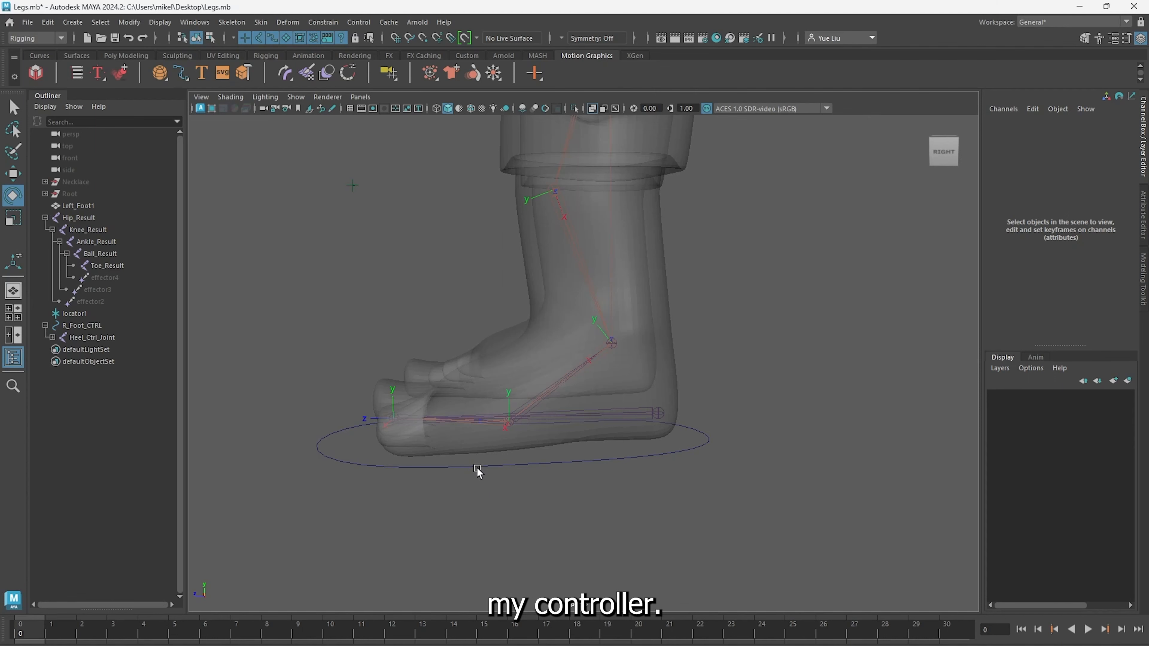
left_click_drag(462, 465, 504, 498)
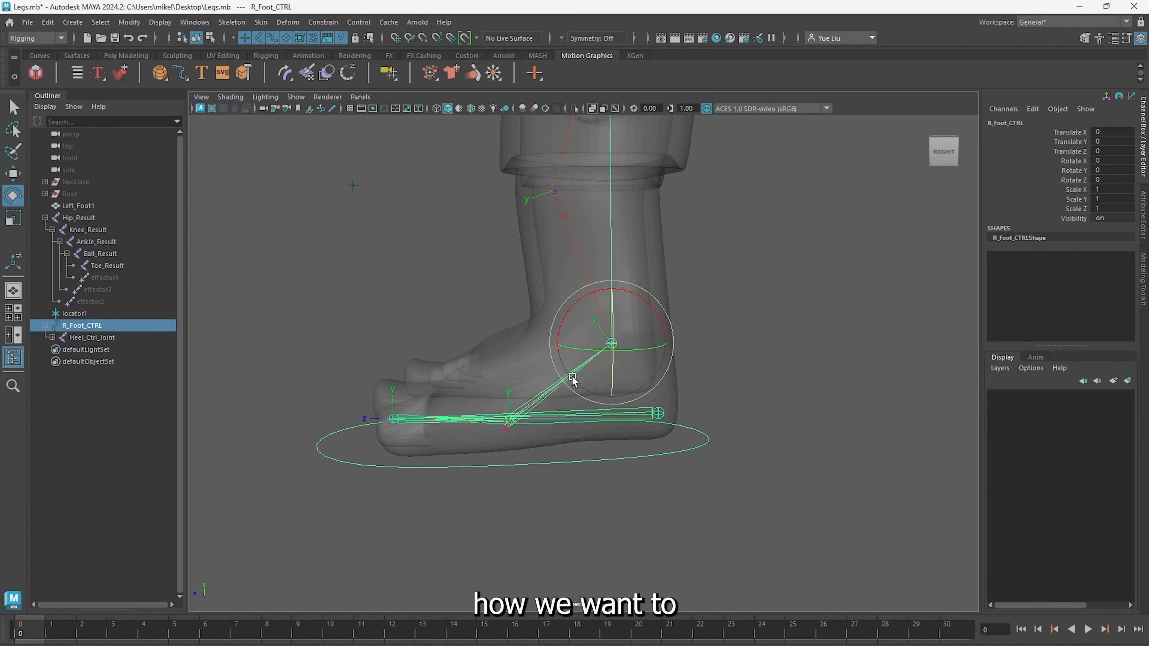
key("w")
left_click_drag(614, 348, 667, 290)
mouse_move(706, 362)
left_mouse_down("alt")
mouse_move(730, 375)
mouse_move(705, 359)
left_mouse_up("alt")
Try rotating R_Foot_CTRL and moving it further, and undo these test changes
key("e")
left_click_drag(610, 272, 701, 304)
key("ctrl+z")
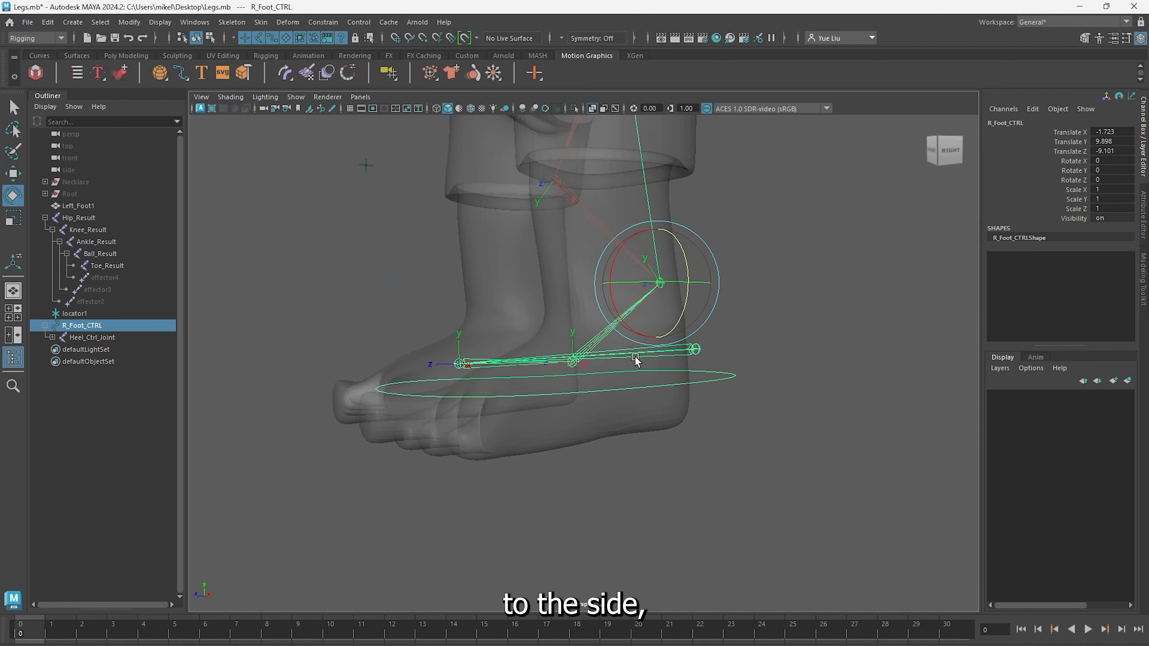
left_click_drag(635, 360, 710, 377, "alt")
key("w")
left_click_drag(682, 277, 726, 290)
key("e")
scroll(759, 329, "down", 5)
key("ctrl+z")
key("ctrl+z")
key("ctrl+z")
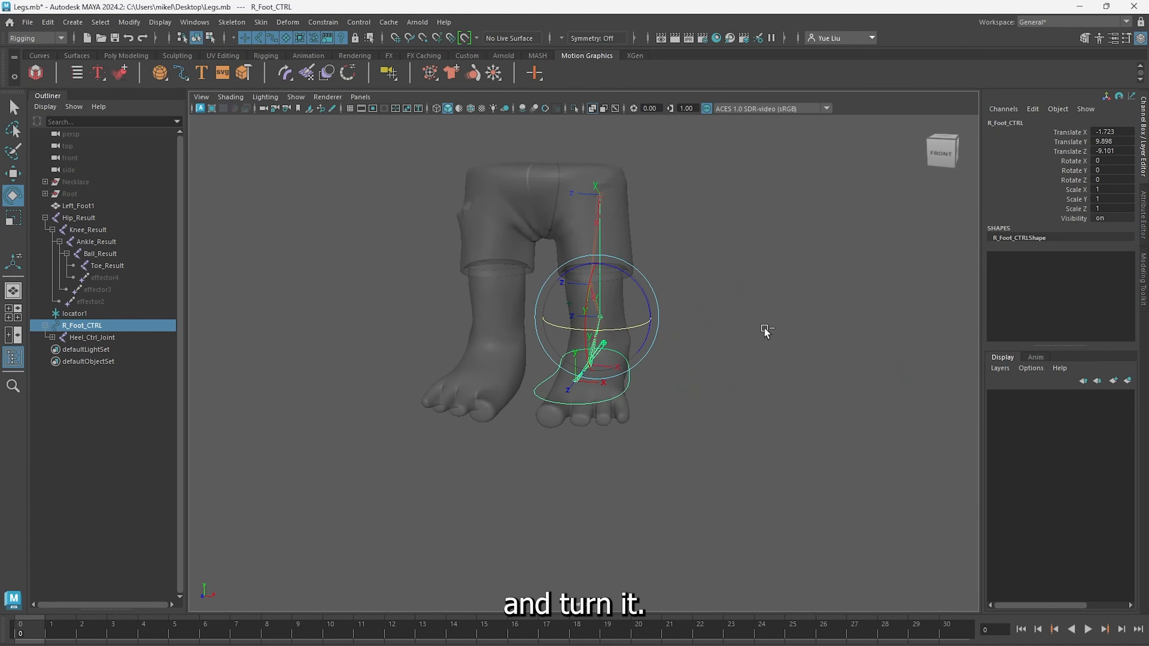
Undo the test move of R_Foot_CTRL and deselect the controller
left_click_drag(718, 390, 644, 372, "alt")
key("ctrl+z")
left_click_drag(720, 395, 639, 405, "alt")
scroll(642, 390, "up", 5)
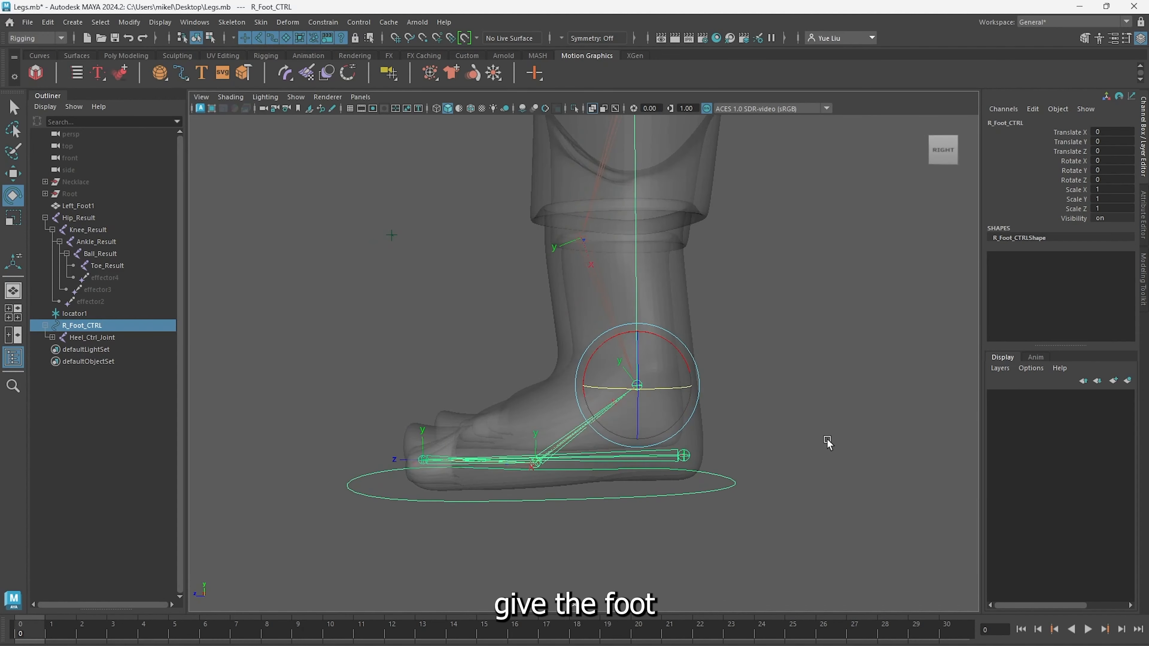
left_click(839, 446)
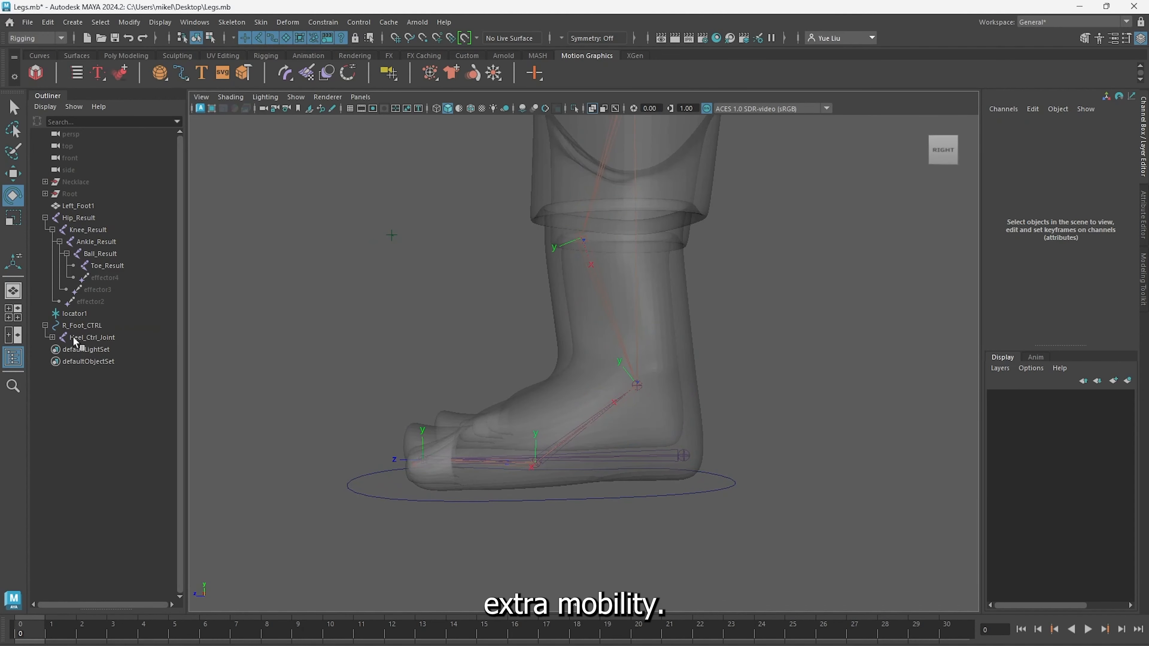
Try rotating Ball_Ctrl_Joint and Toe_Ctrl_Joint individually under R_Foot_CTRL, undoing each rotation
left_click(52, 337)
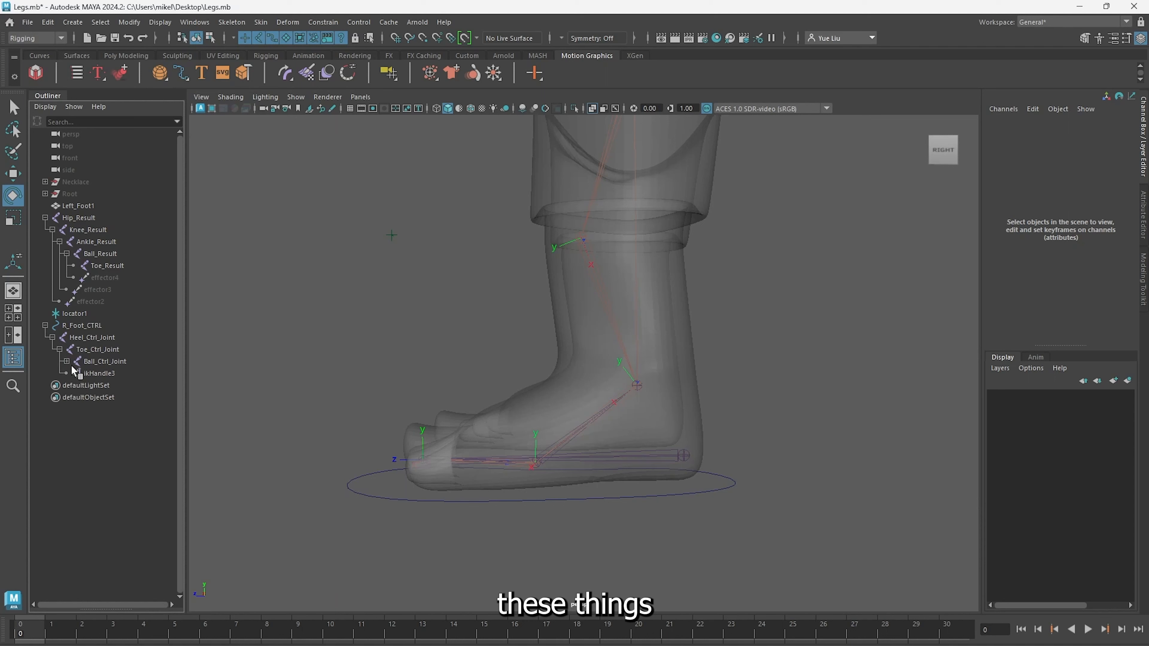
left_click(117, 362)
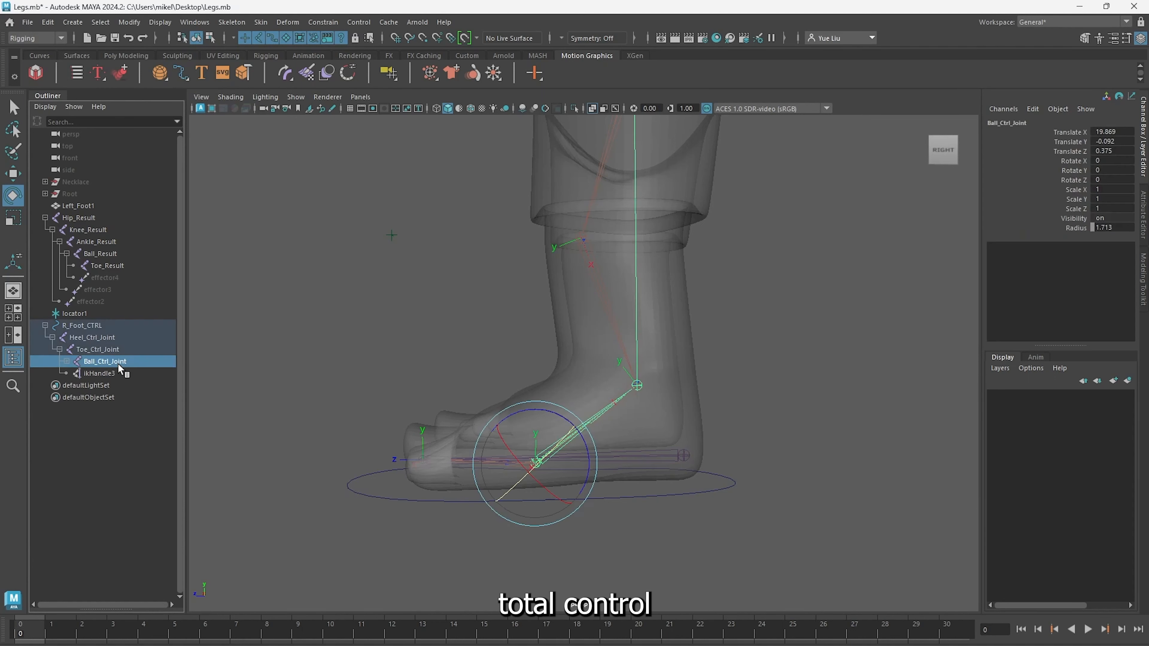
left_click_drag(587, 480, 595, 447)
key("ctrl+z")
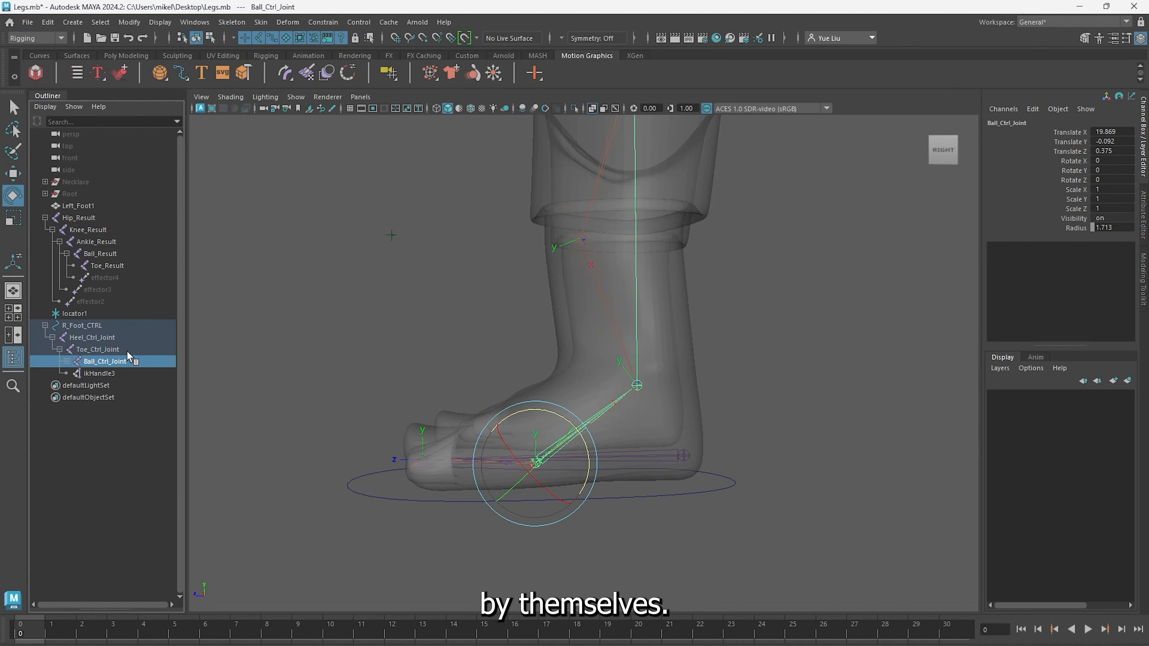
left_click(129, 349)
mouse_move(473, 458)
left_mouse_down()
mouse_move(453, 401)
mouse_move(464, 471)
left_mouse_up()
key("ctrl+z")
left_click(547, 561)
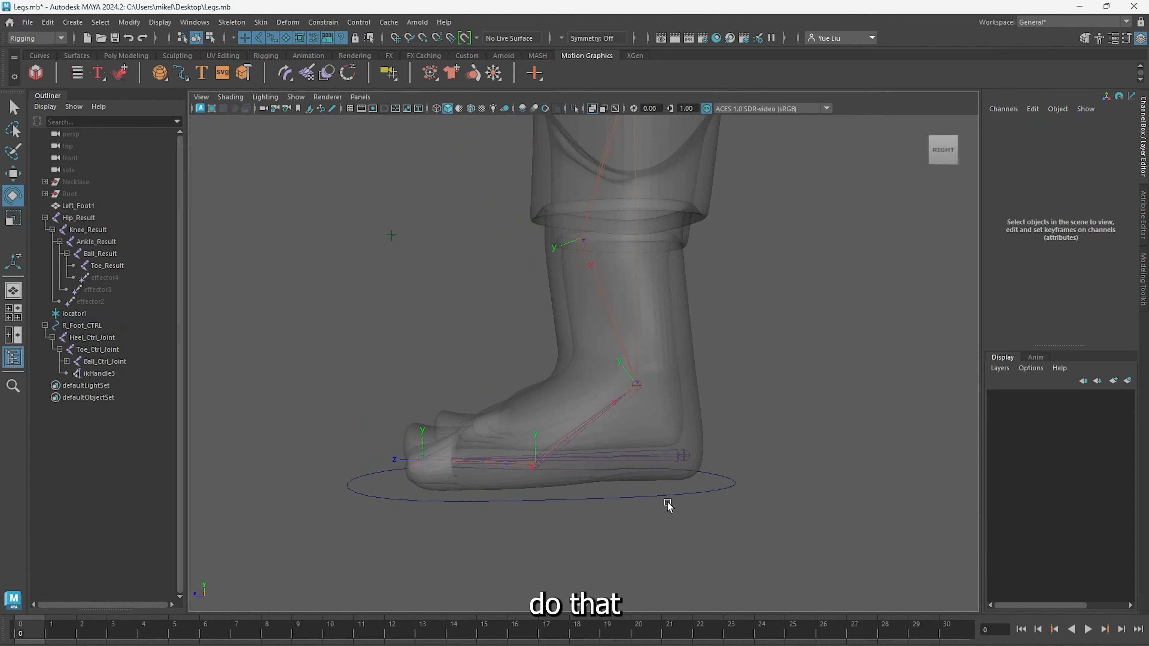
Add a keyable float attribute named Roll with a default of 0 to R_Foot_CTRL
left_click(691, 485)
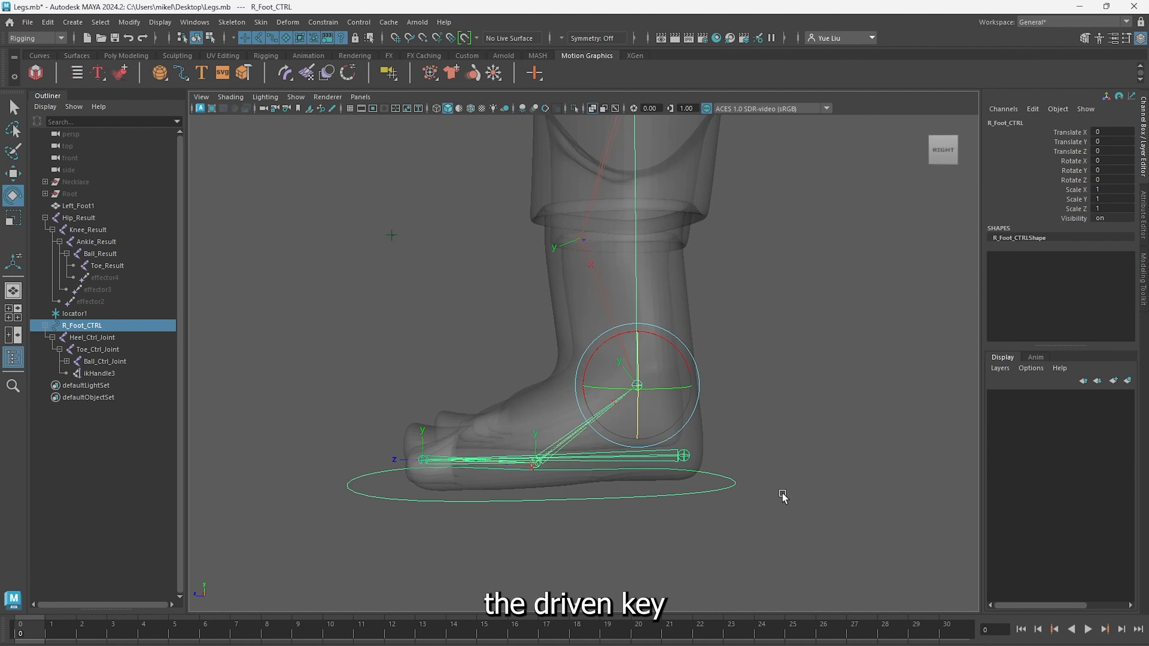
mouse_move(832, 258)
left_mouse_down("alt")
mouse_move(841, 280)
mouse_move(823, 274)
left_mouse_up("alt")
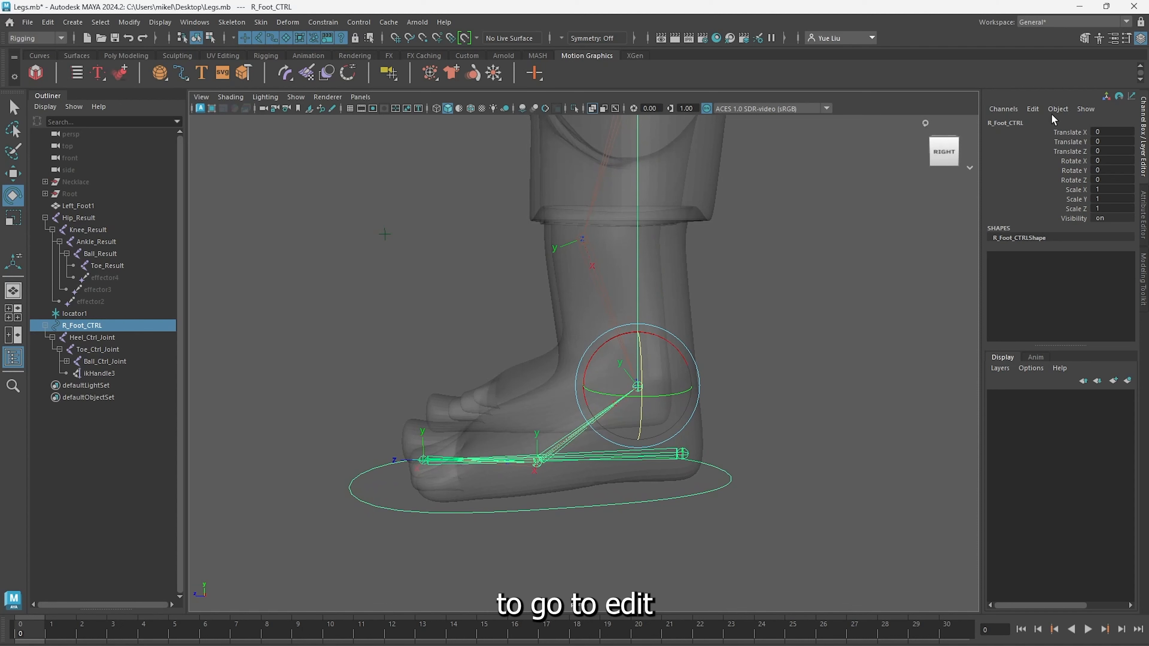
left_click(1033, 110)
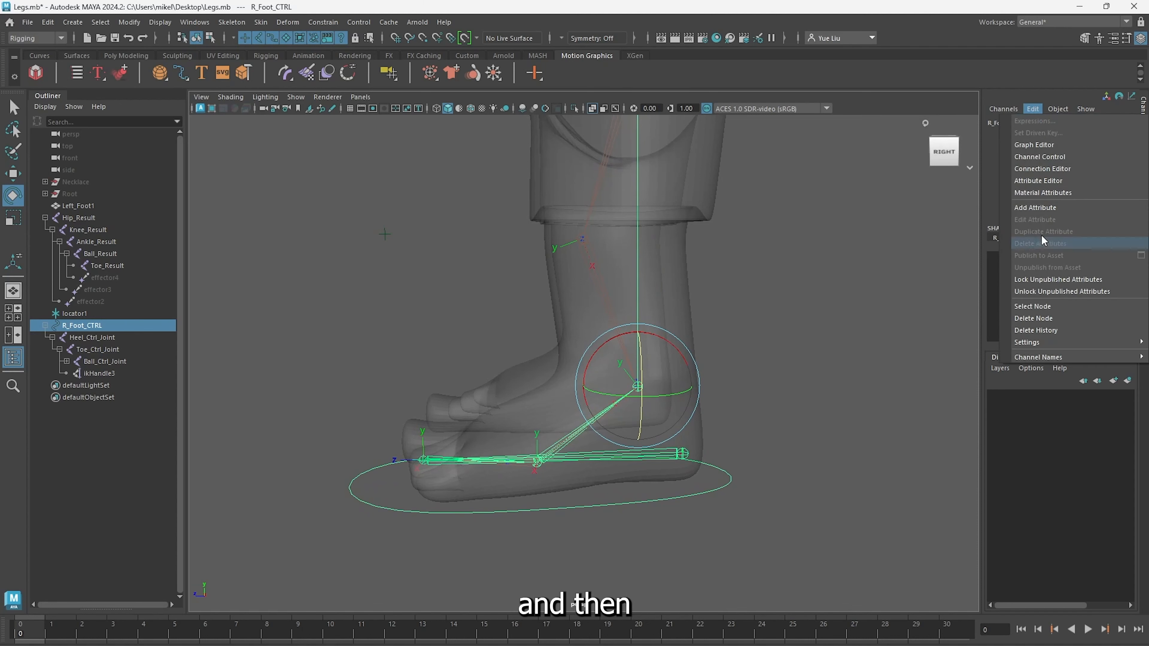
left_click(1052, 209)
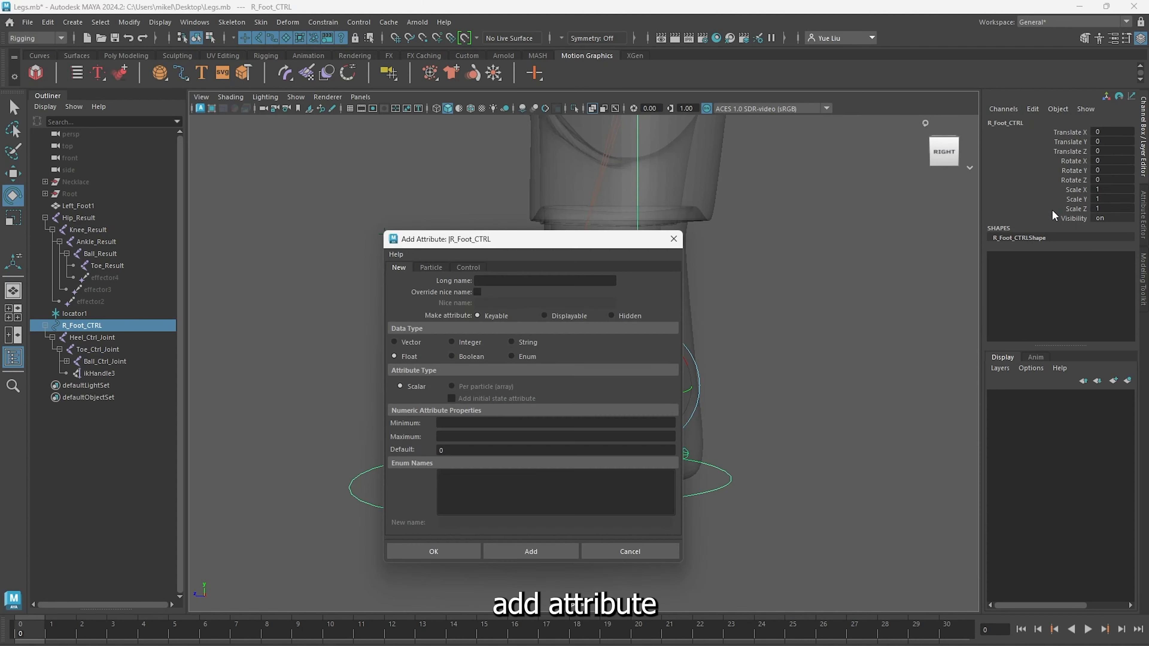
type("R")
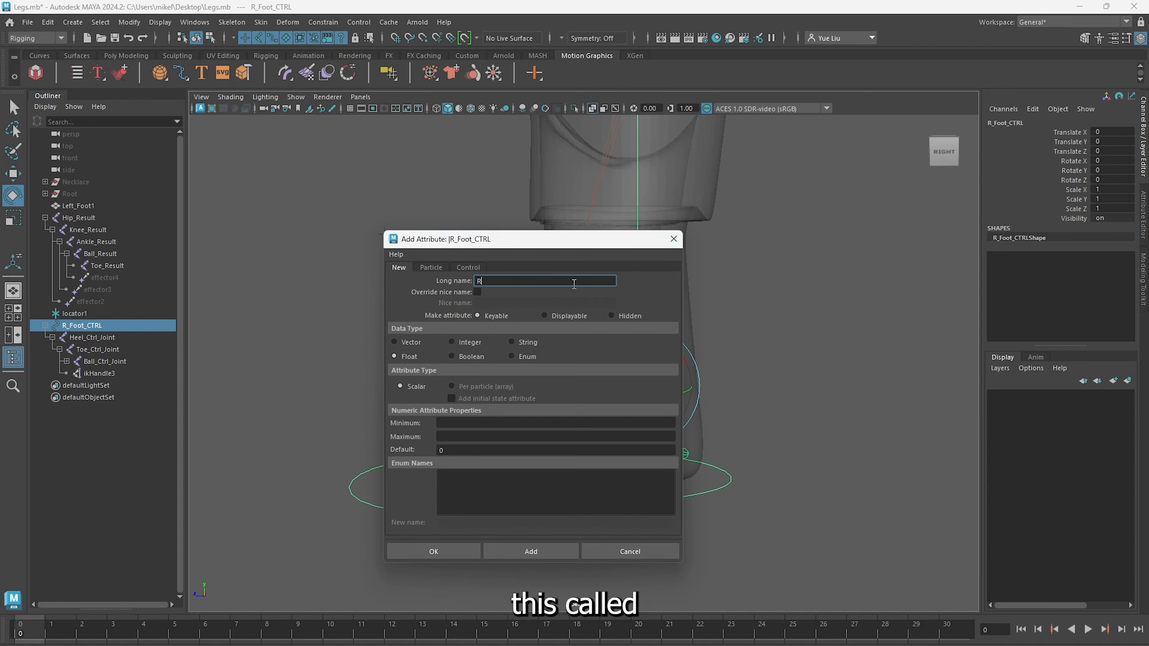
type("oll")
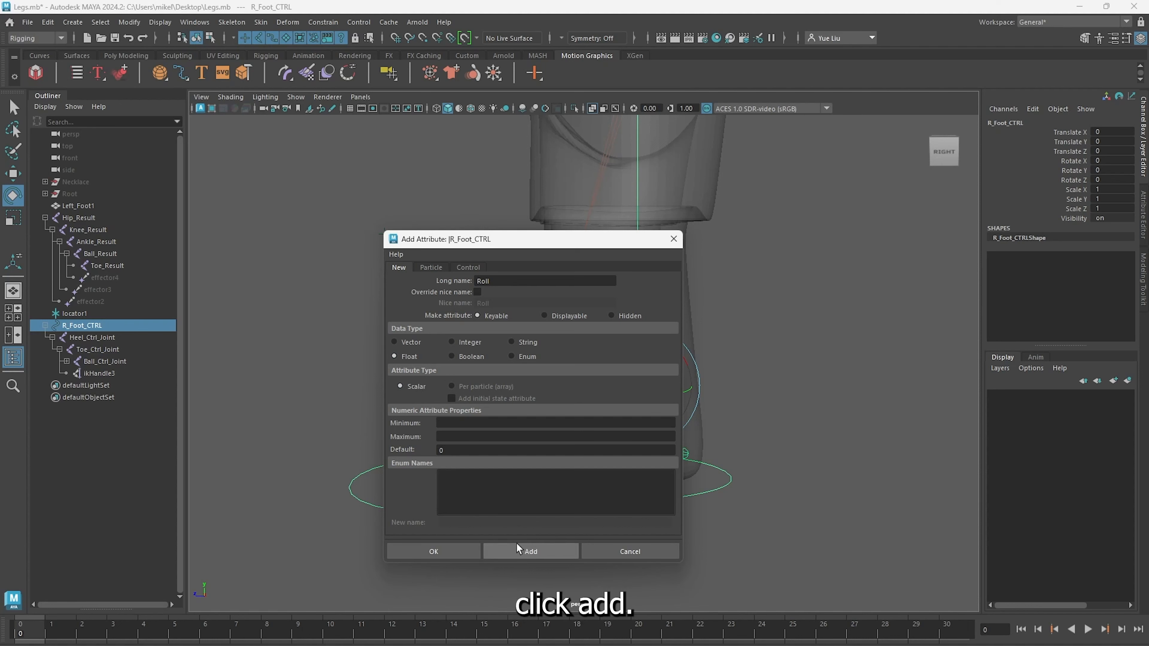
left_click(542, 560)
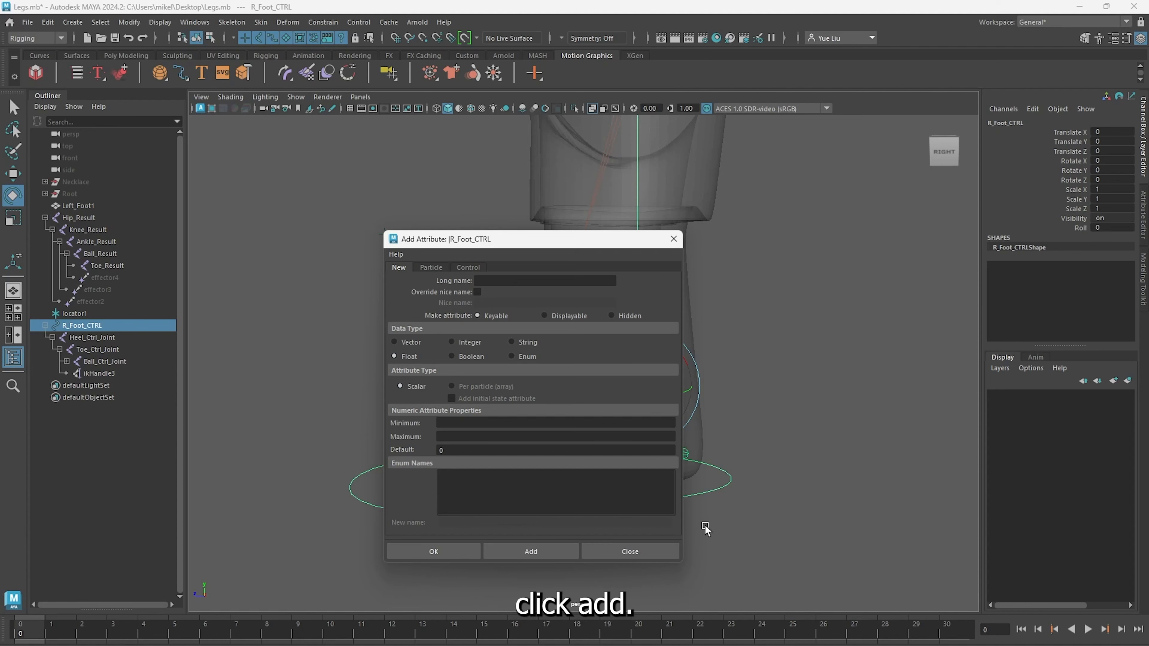
left_click(630, 551)
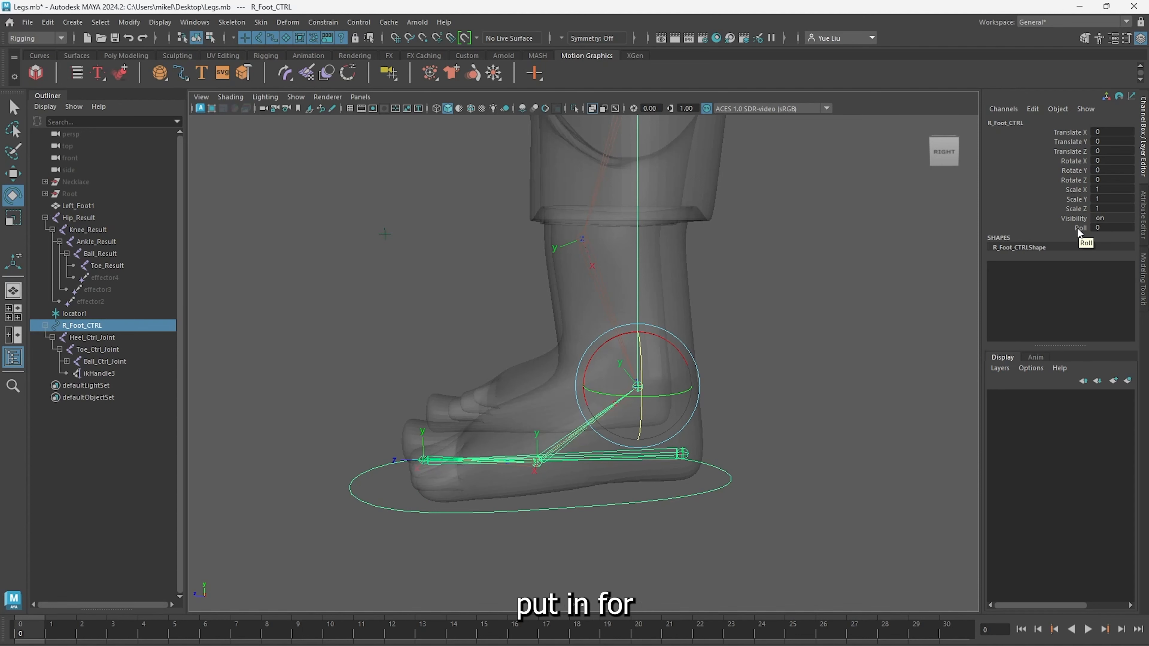
Switch to the Animation toolset and open the Set Driven Key editor, keeping the foot in view
left_click(1078, 228)
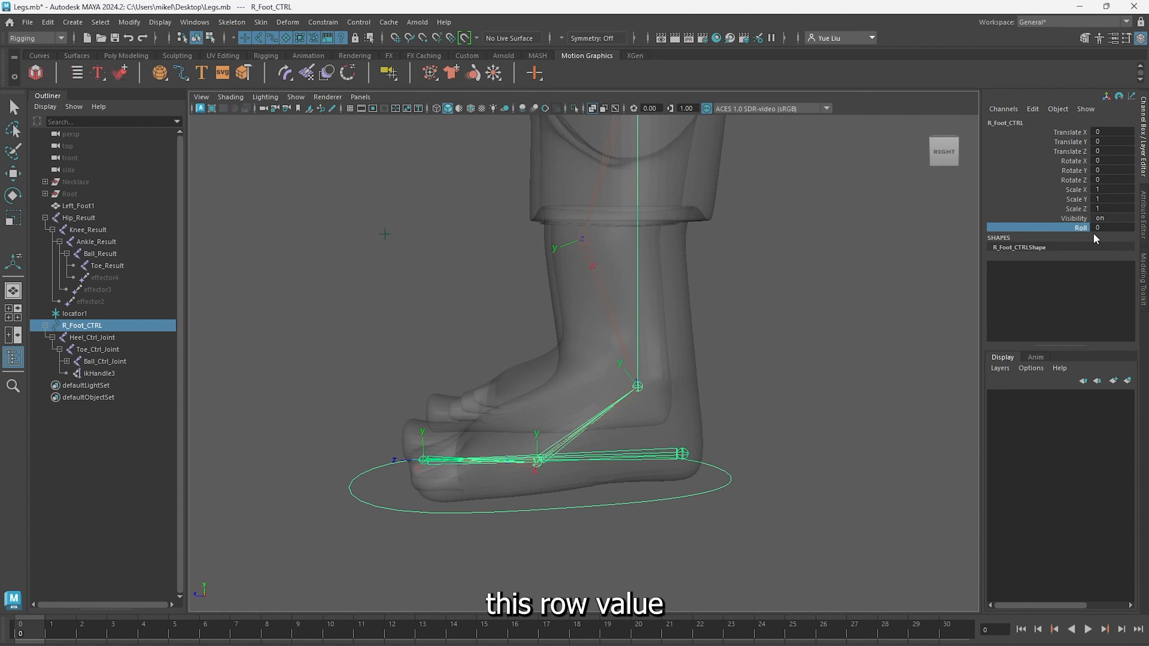
left_click_drag(641, 460, 681, 446, "alt")
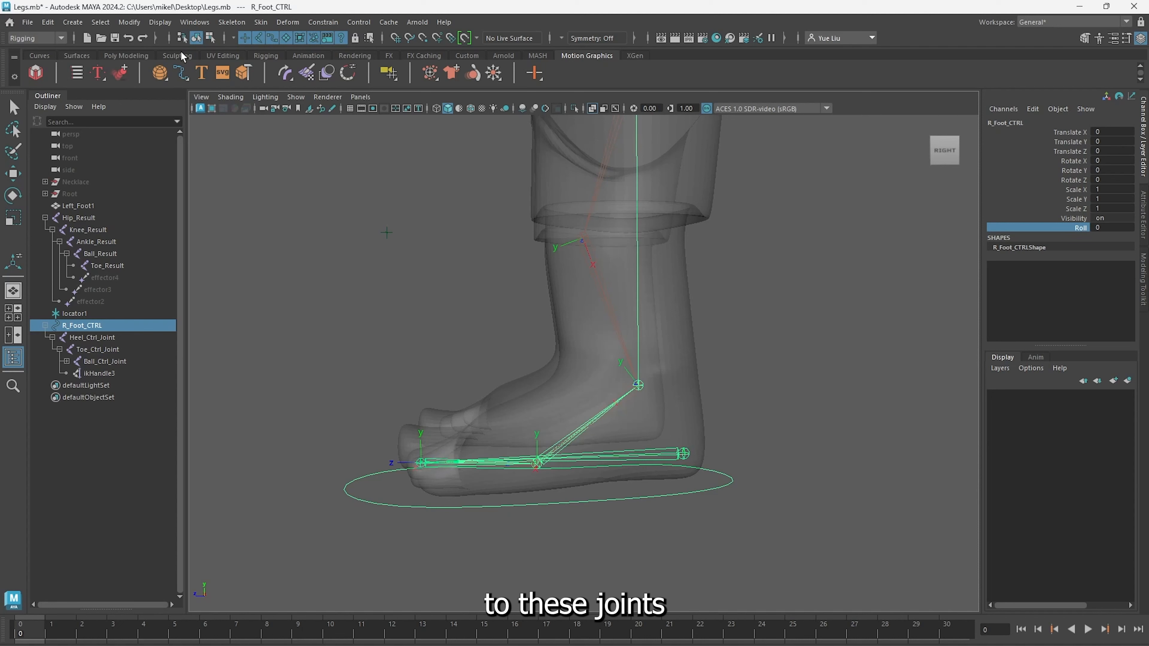
left_click(48, 39)
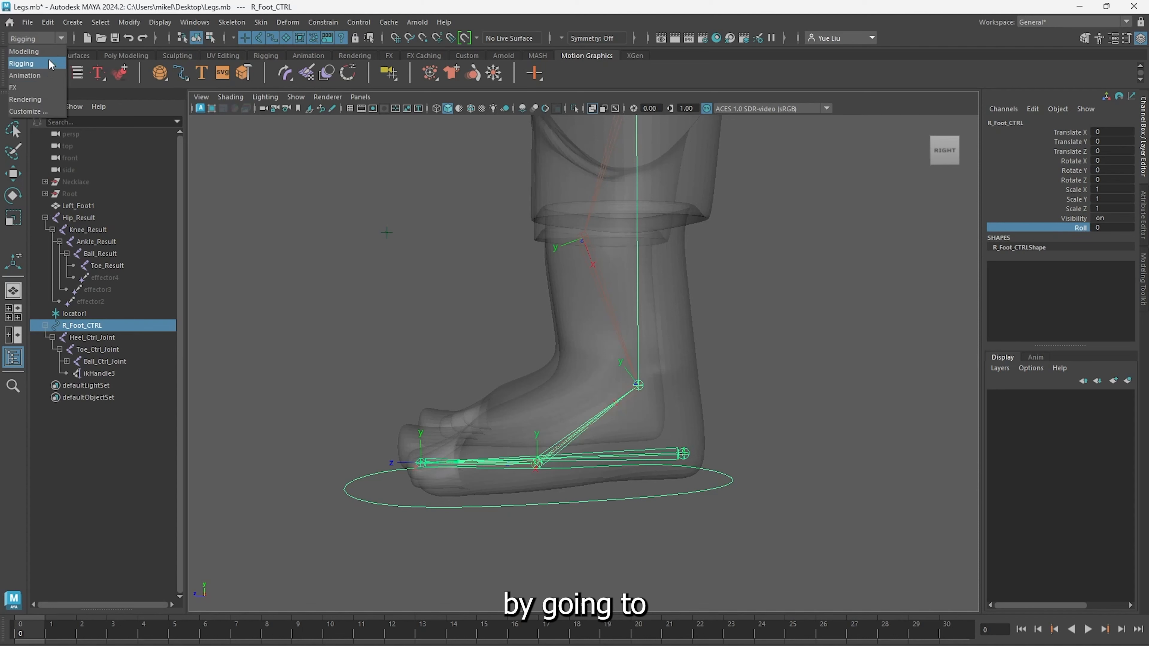
left_click(44, 77)
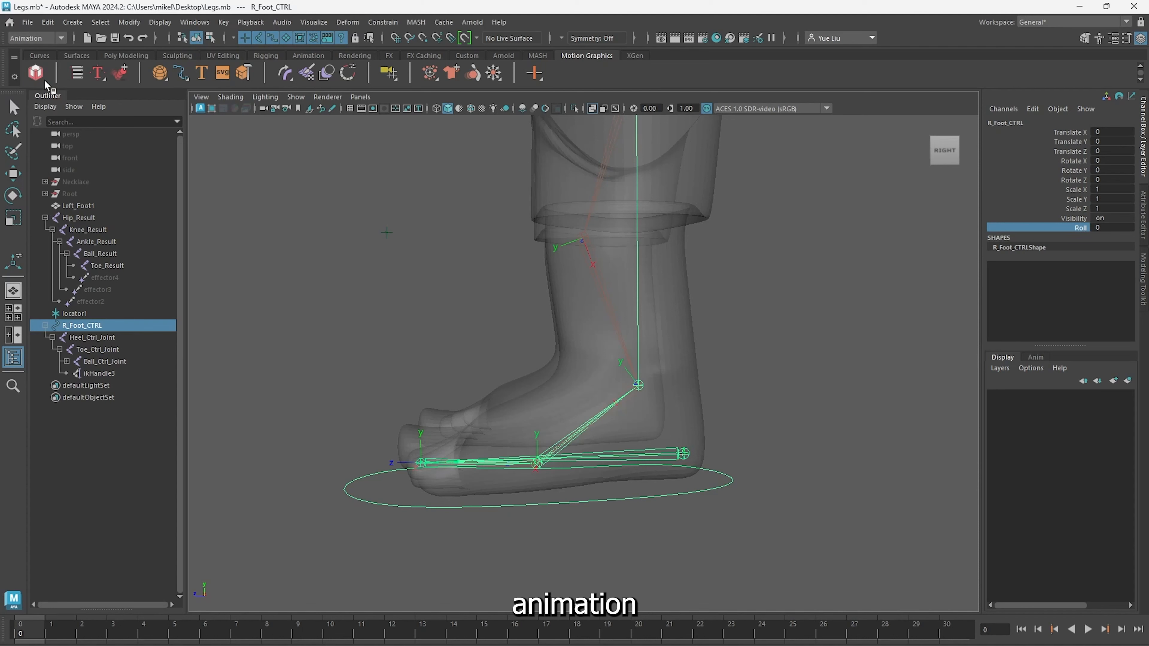
left_click(225, 23)
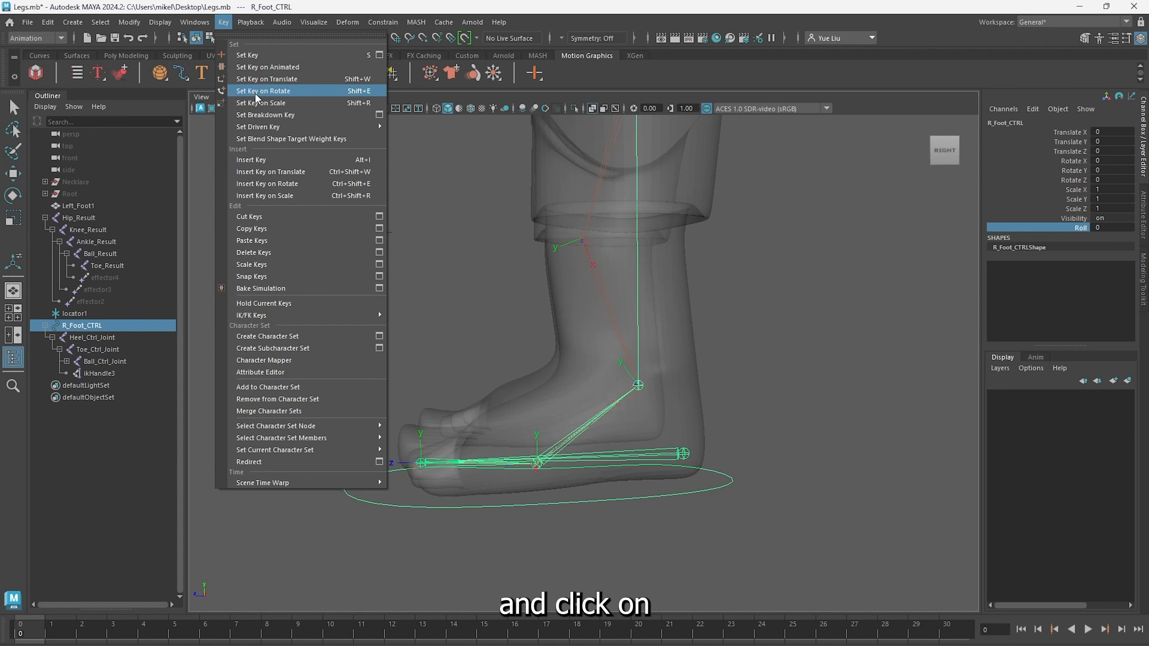
mouse_move(273, 128)
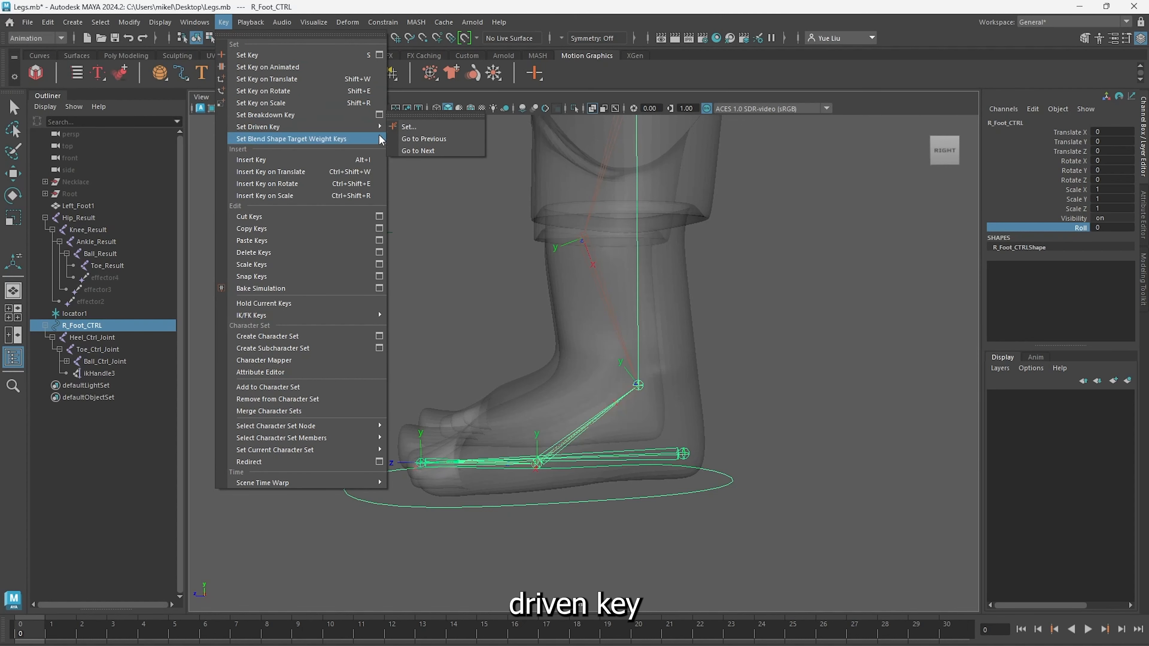
left_click(409, 127)
left_click_drag(763, 322, 180, 210)
left_click(750, 491)
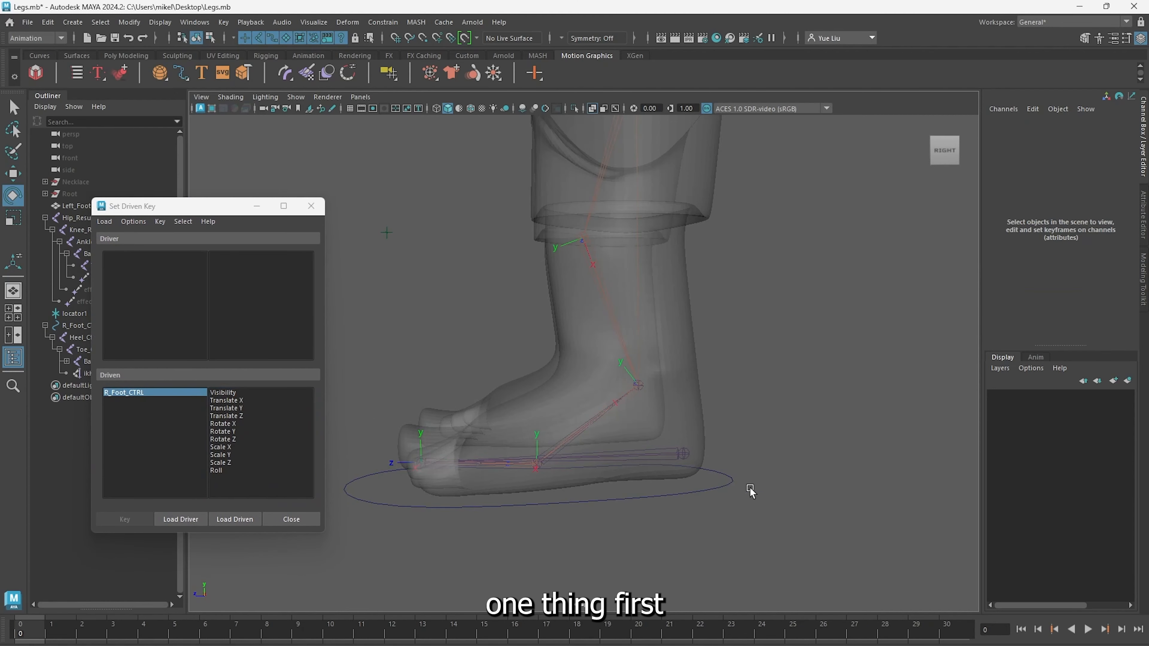
Load R_Foot_CTRL as the driver and choose its Roll attribute as the driving channel
left_click(719, 490)
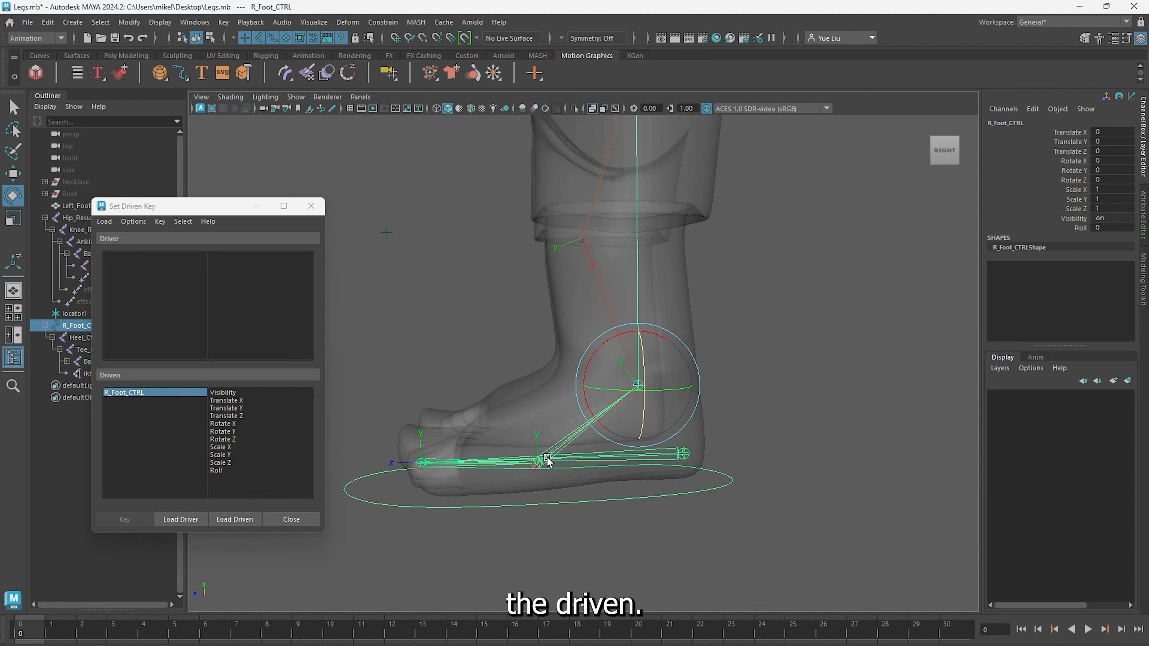
left_click(193, 522)
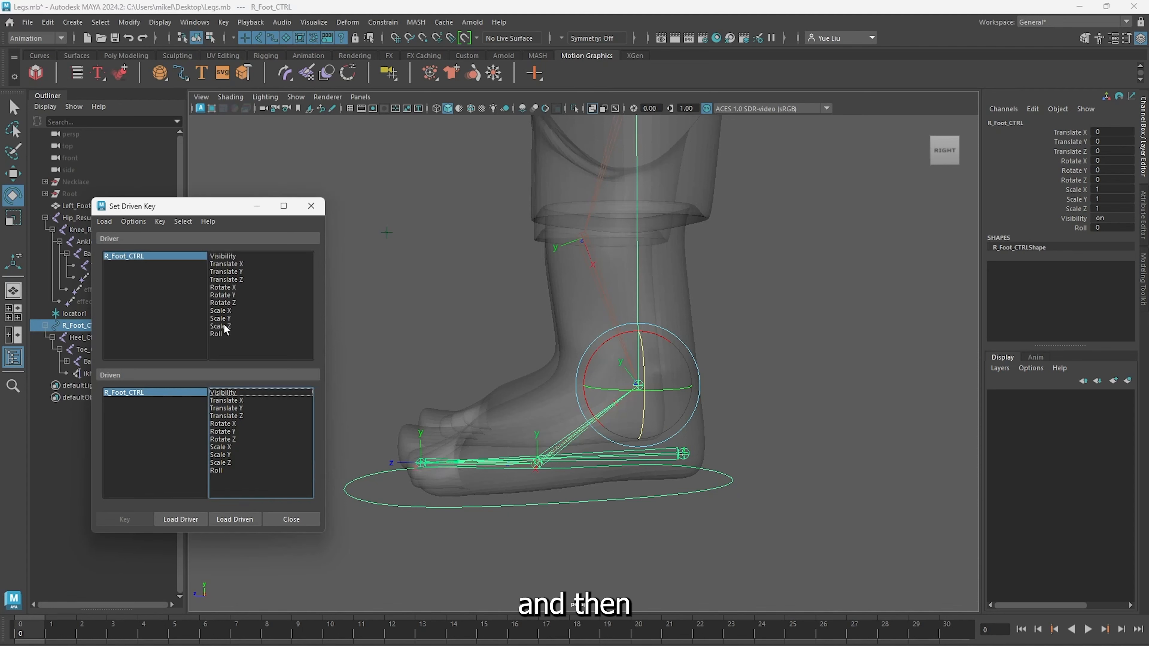
left_click(214, 333)
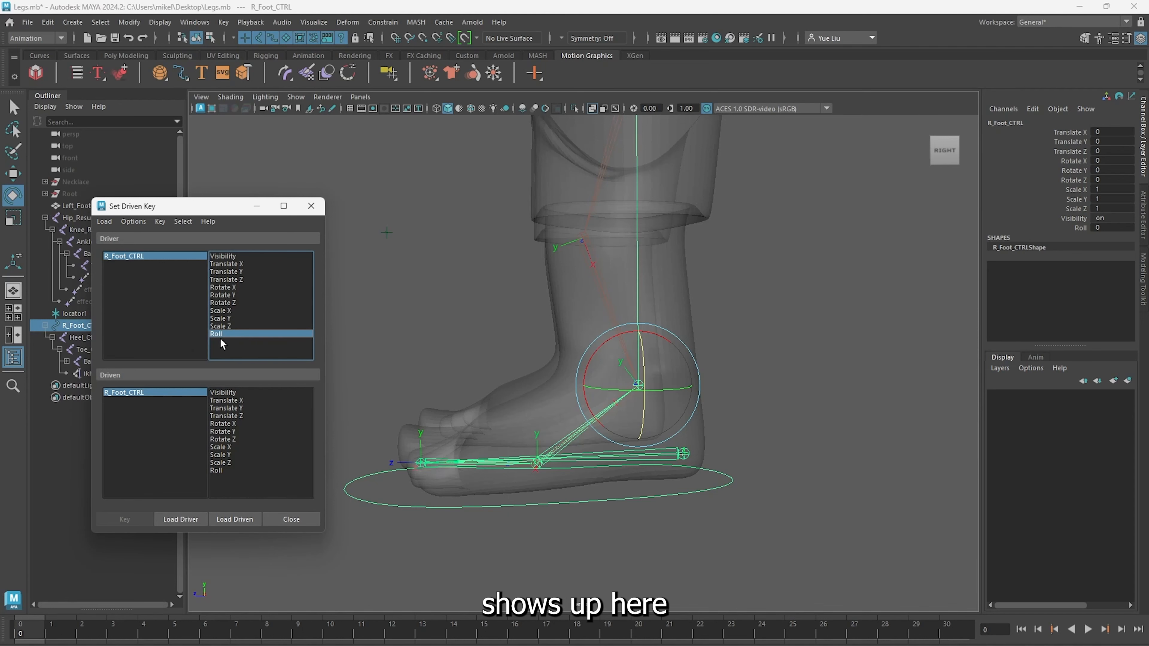
left_click(184, 221)
left_click(186, 210)
left_click_drag(227, 207, 386, 223)
Load Heel_Ctrl_Joint, Toe_Ctrl_Joint and Ball_Ctrl_Joint as the driven objects
left_click(112, 342)
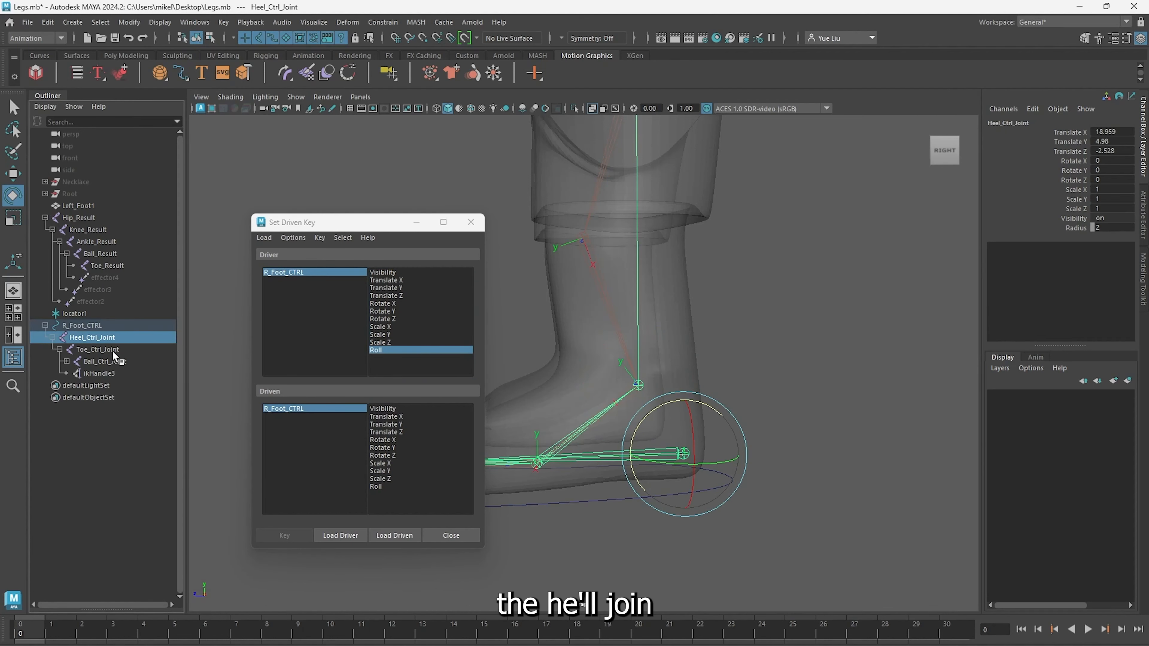
left_click(112, 350, "ctrl")
left_click(119, 361, "ctrl")
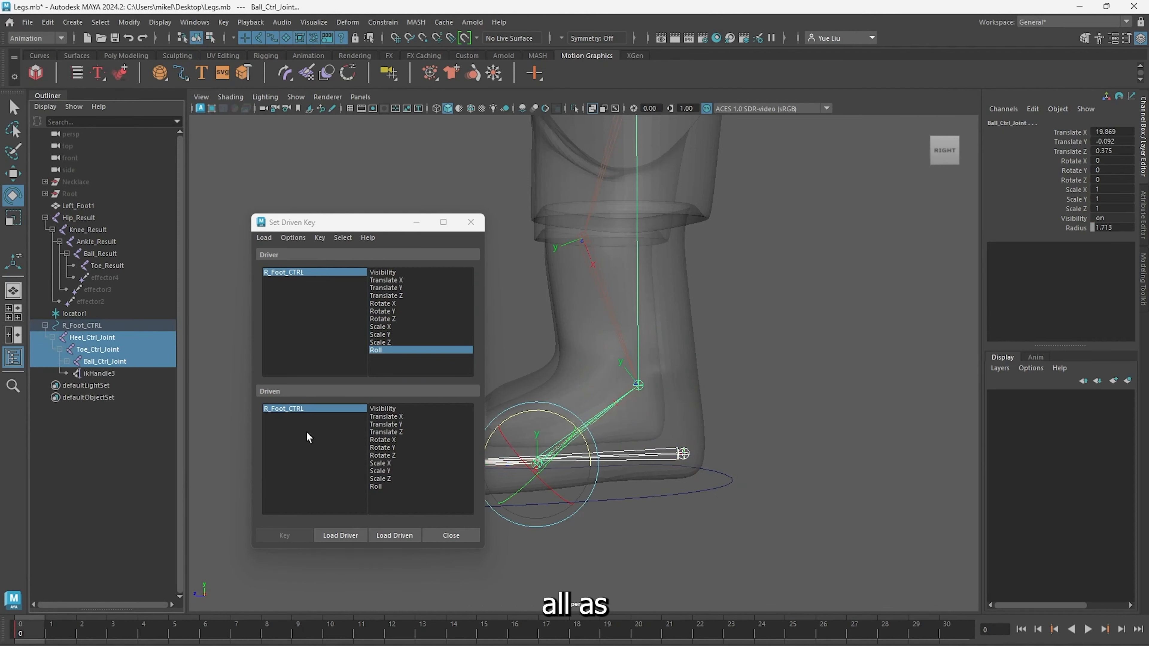
left_click(388, 537)
left_click(303, 504)
left_click_drag(326, 222, 157, 168)
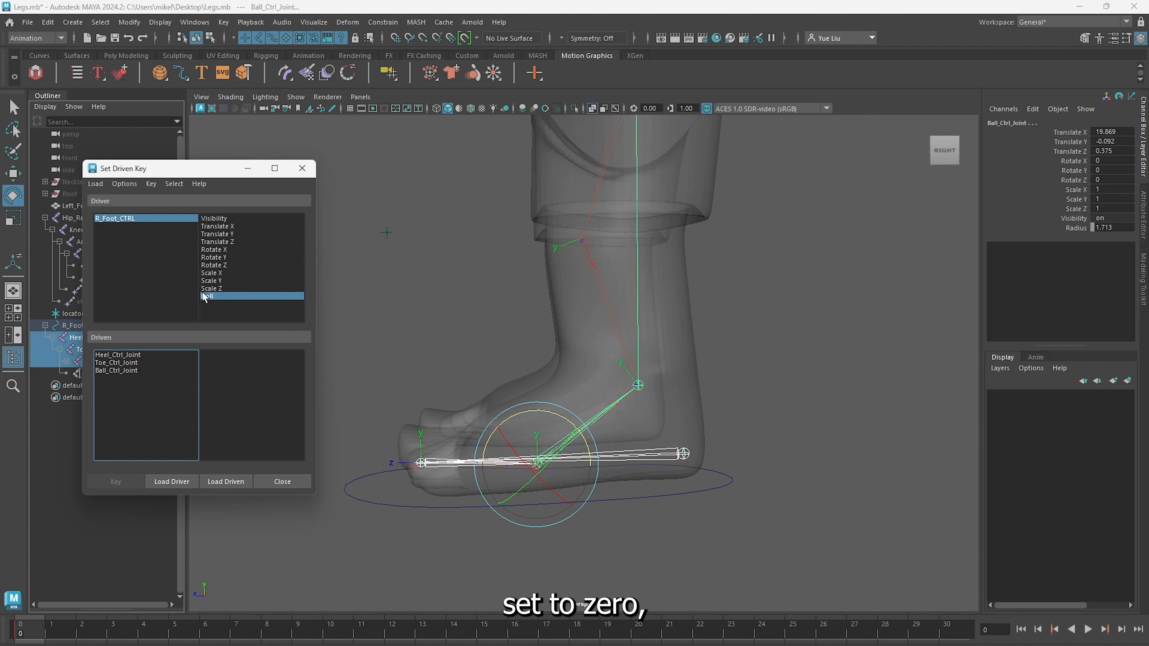
Try rotating the heel, toe and ball control joints one by one to identify their roll axis, undoing each rotation
left_click(513, 558)
left_click(384, 503)
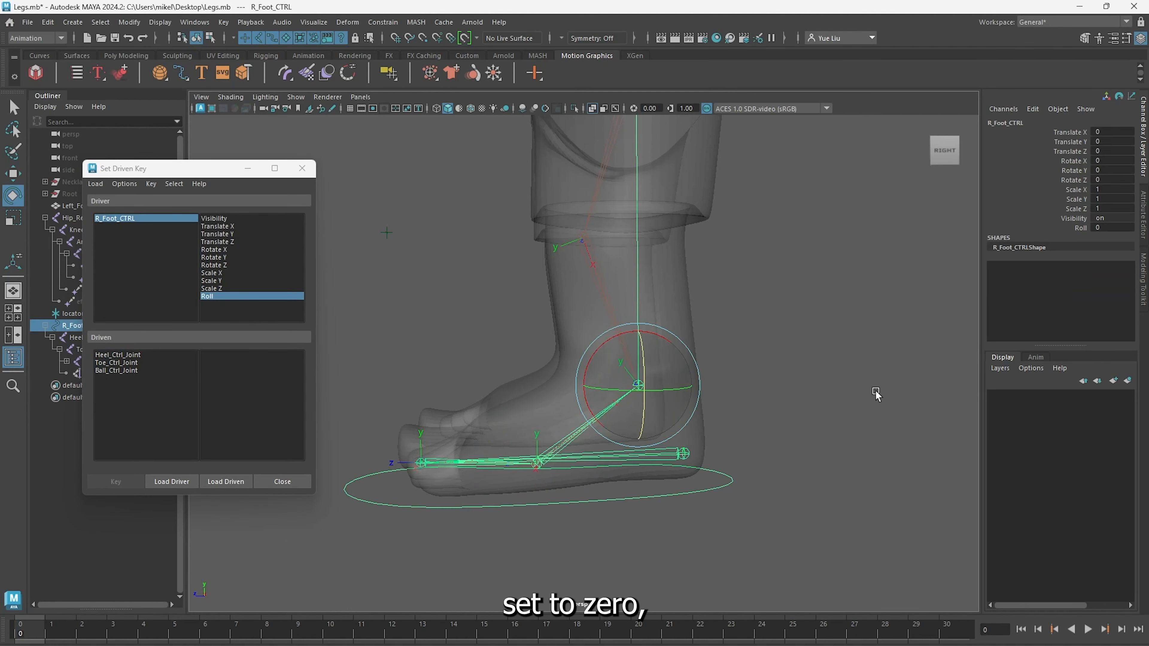
left_click(157, 354)
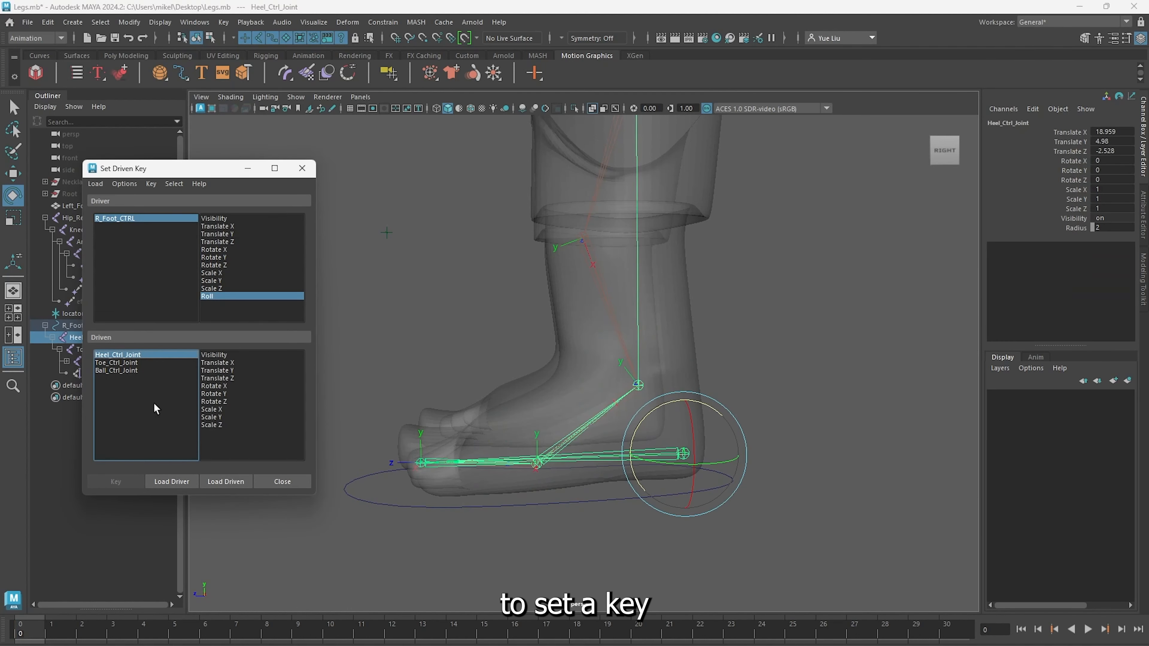
left_click(216, 401)
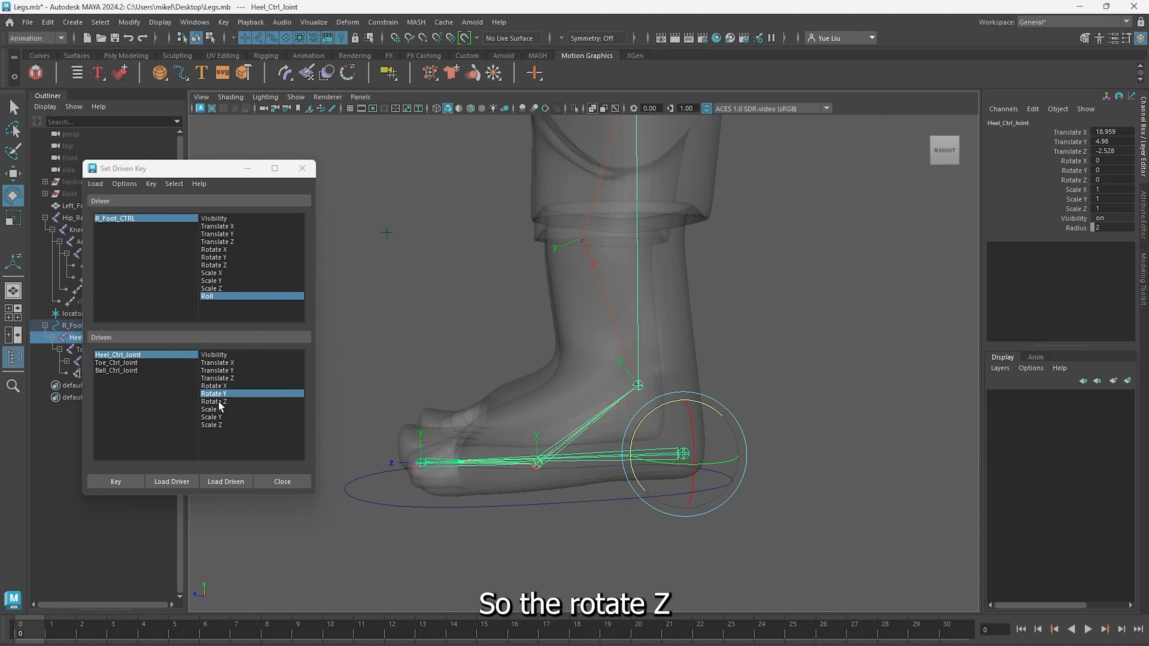
left_click_drag(630, 426, 653, 420)
key("ctrl+z")
left_click(136, 363)
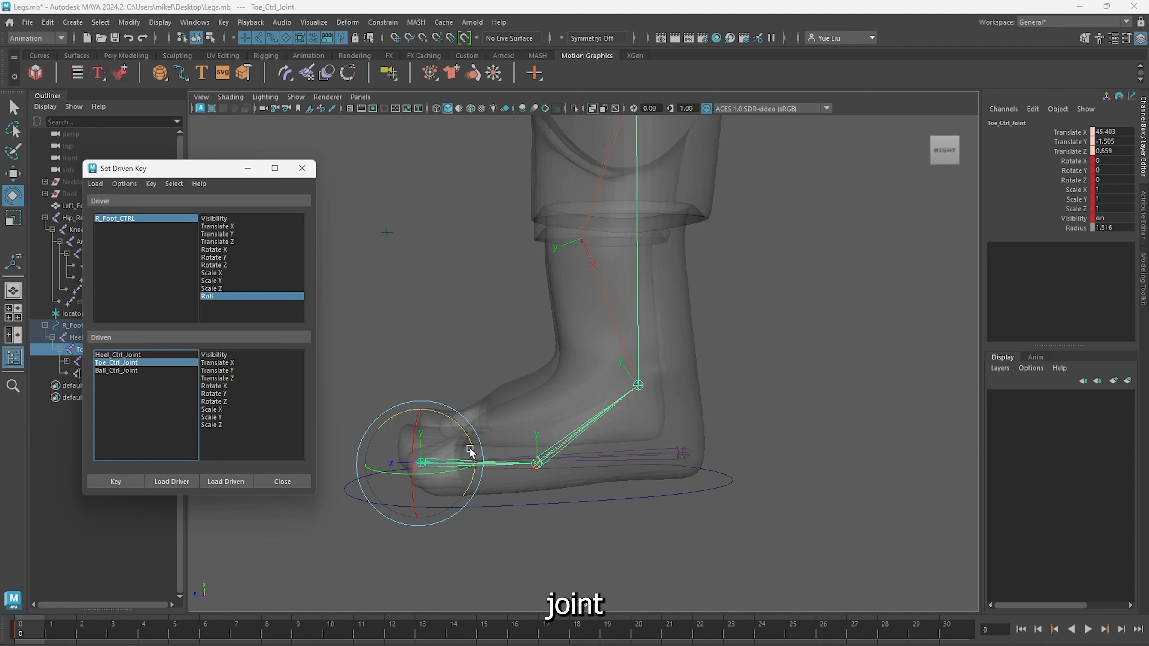
mouse_move(464, 435)
left_mouse_down()
mouse_move(465, 421)
mouse_move(480, 428)
left_mouse_up()
key("ctrl+z")
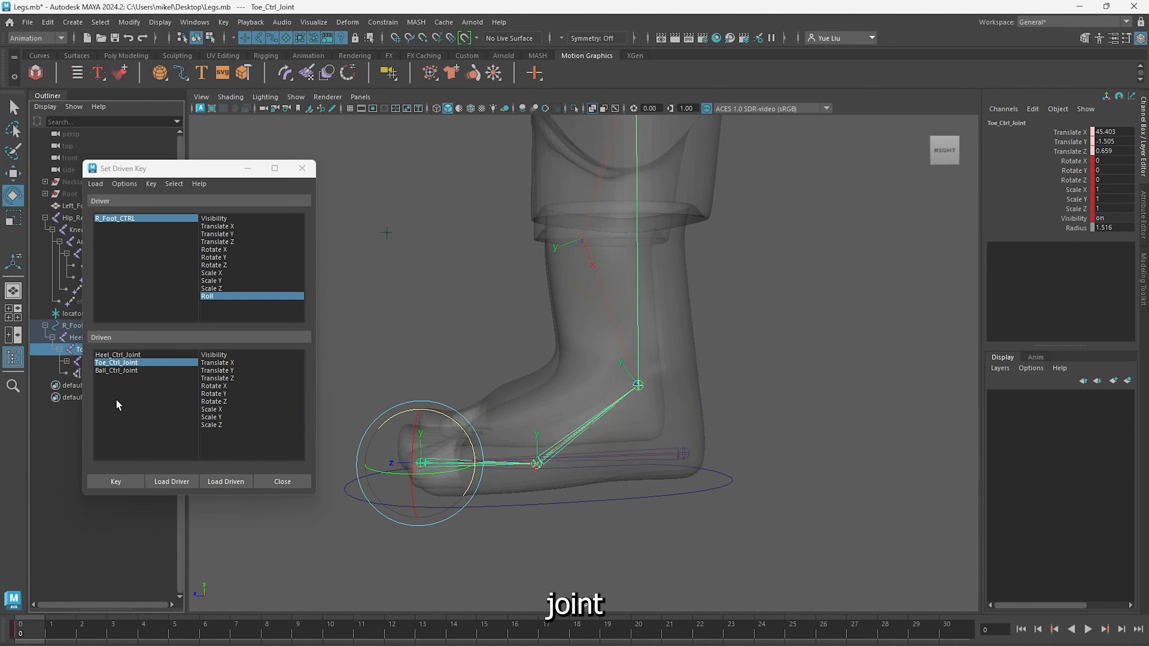
left_click(143, 370)
left_click_drag(590, 456, 559, 427)
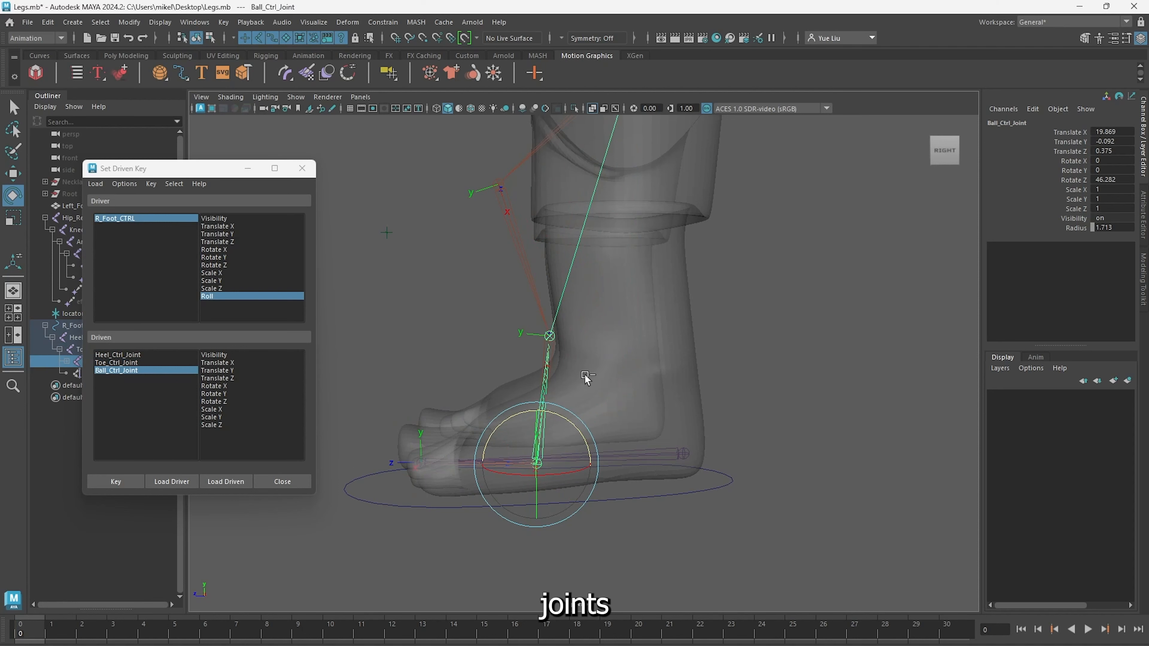
key("ctrl+z")
Key the Translate Z channel of Heel_Ctrl_Joint, Toe_Ctrl_Joint and Ball_Ctrl_Joint against R_Foot_CTRL's Roll
left_click(141, 355, "shift")
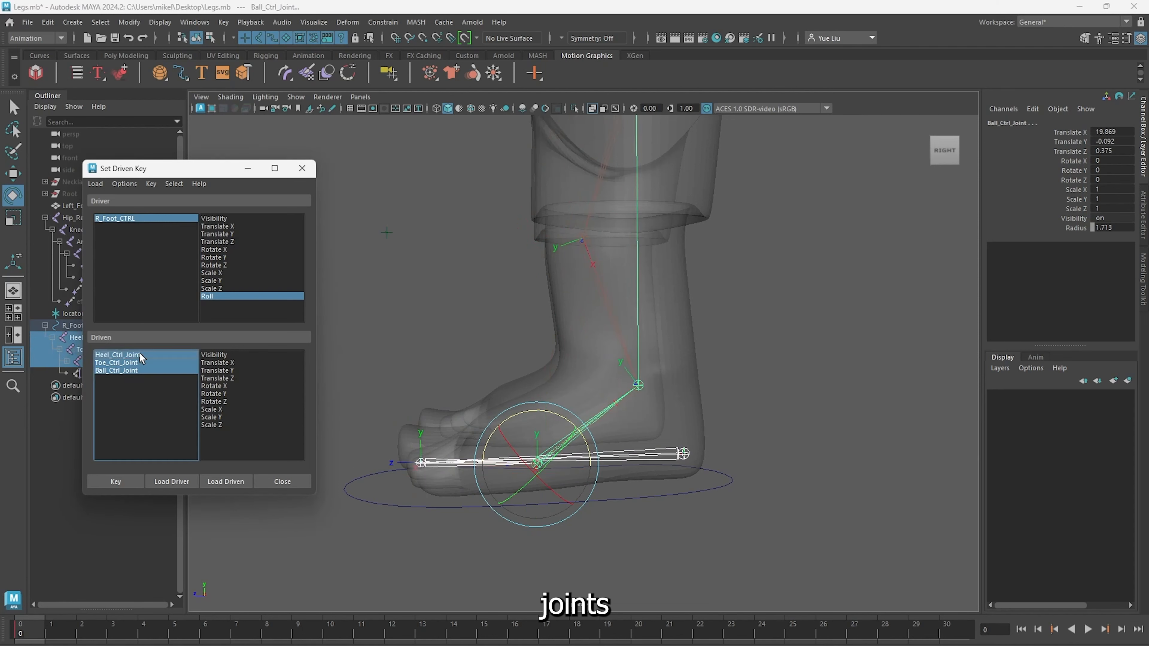
left_click(220, 378)
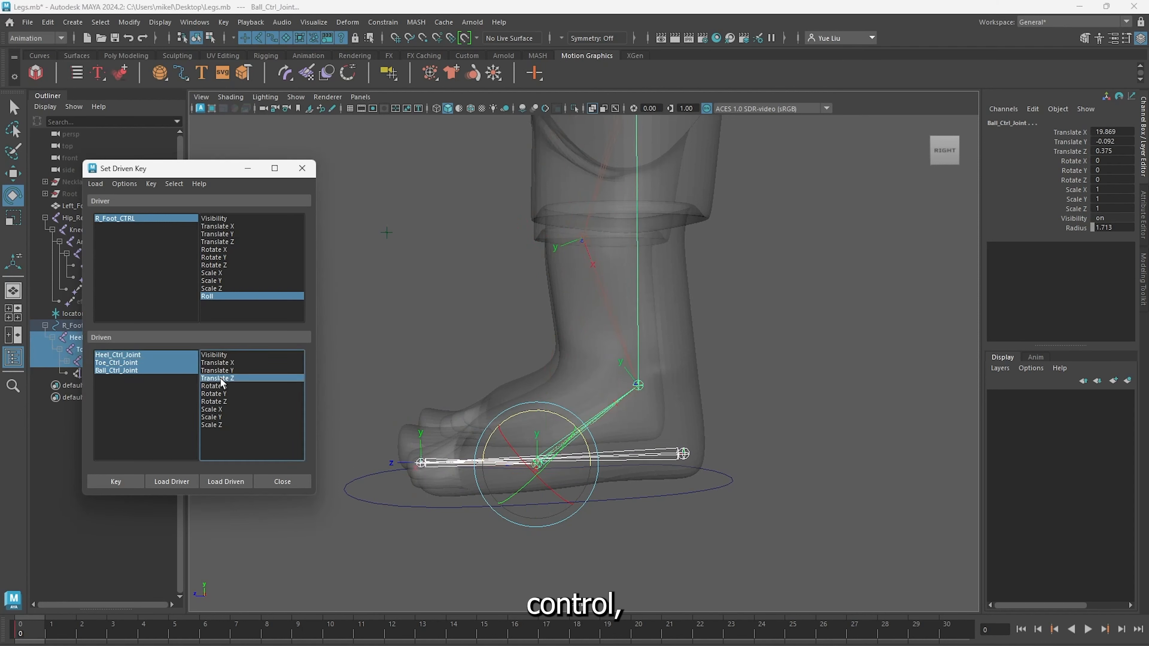
left_click(138, 480)
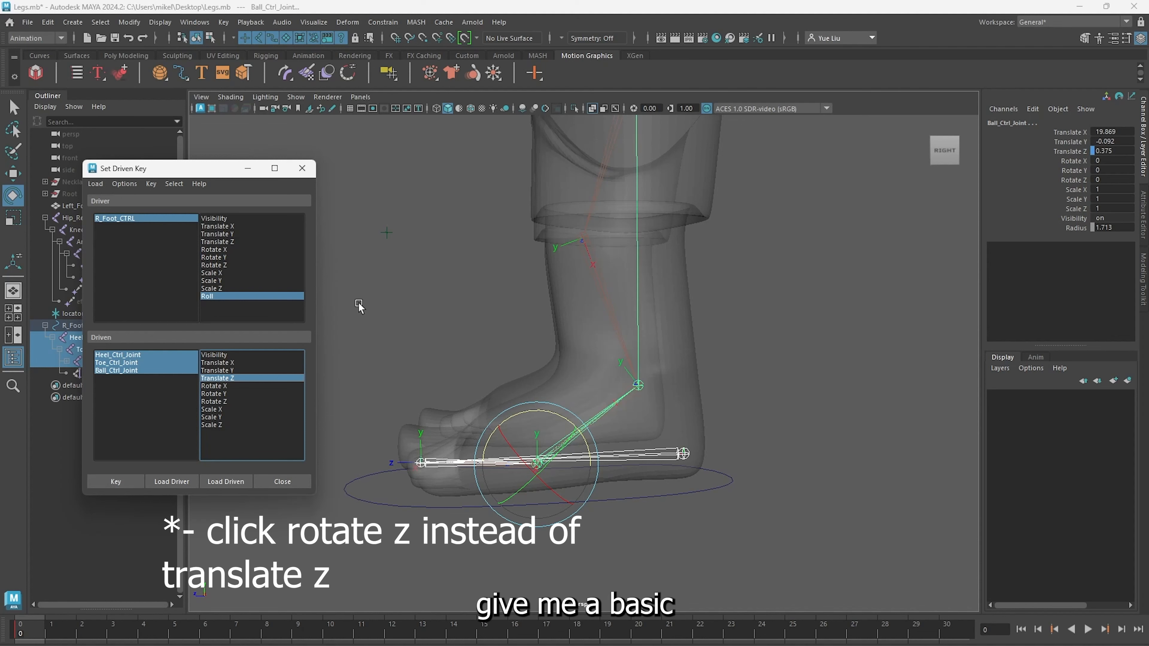
With R_Foot_CTRL's Roll at 10, rotate Toe_Ctrl_Joint to about 46.4 on Z and set a driven key on its Rotate Z
left_click(795, 469)
left_click_drag(746, 465, 713, 526)
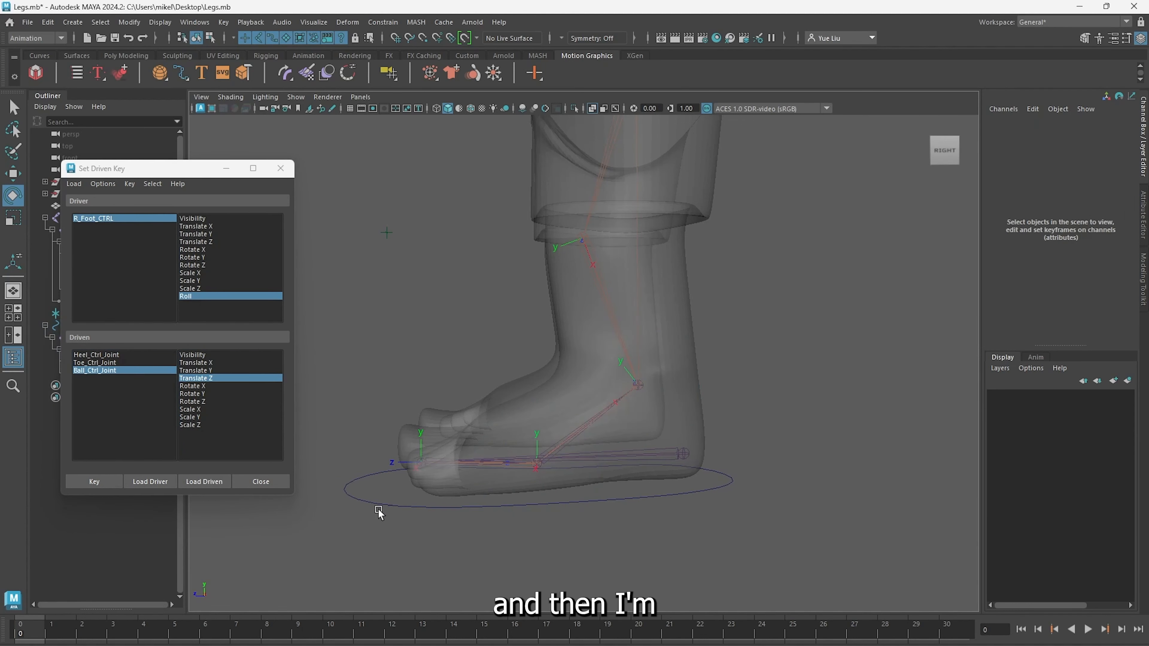
left_click_drag(346, 487, 394, 562)
left_click(1107, 228)
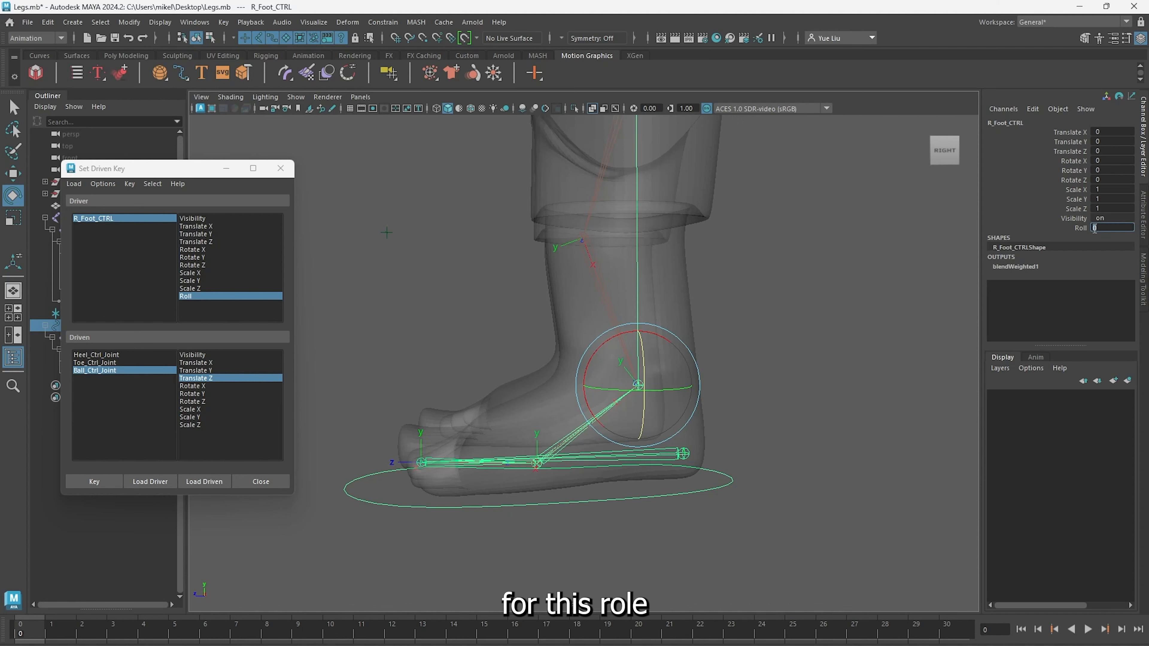
type("10")
key("Return")
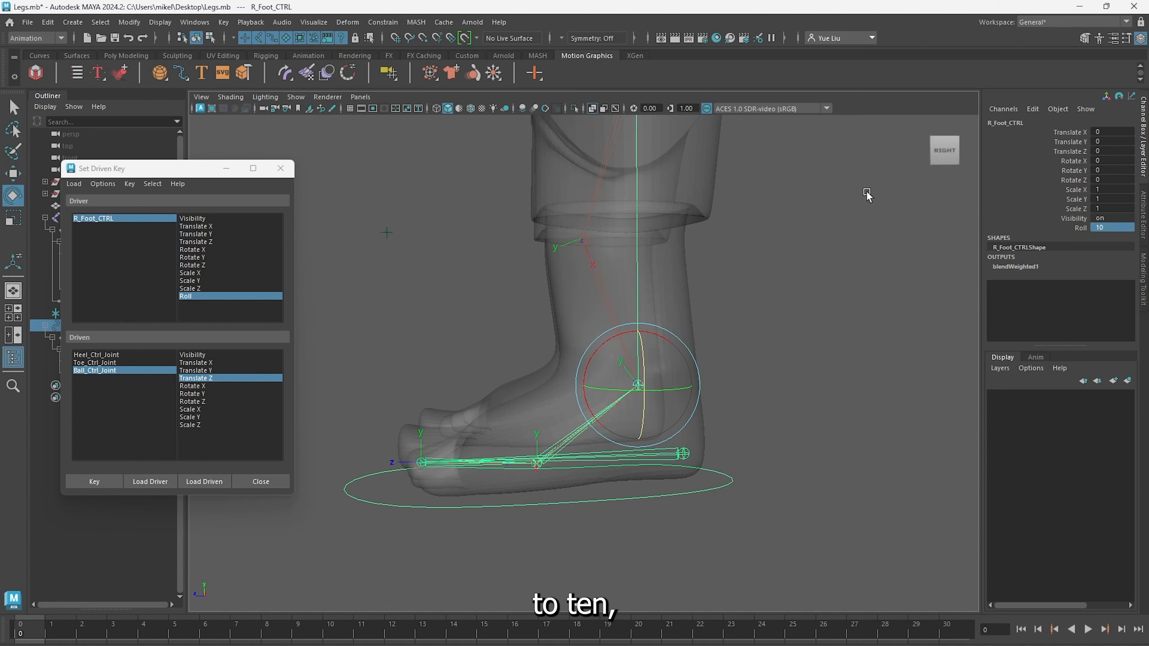
left_click(436, 453)
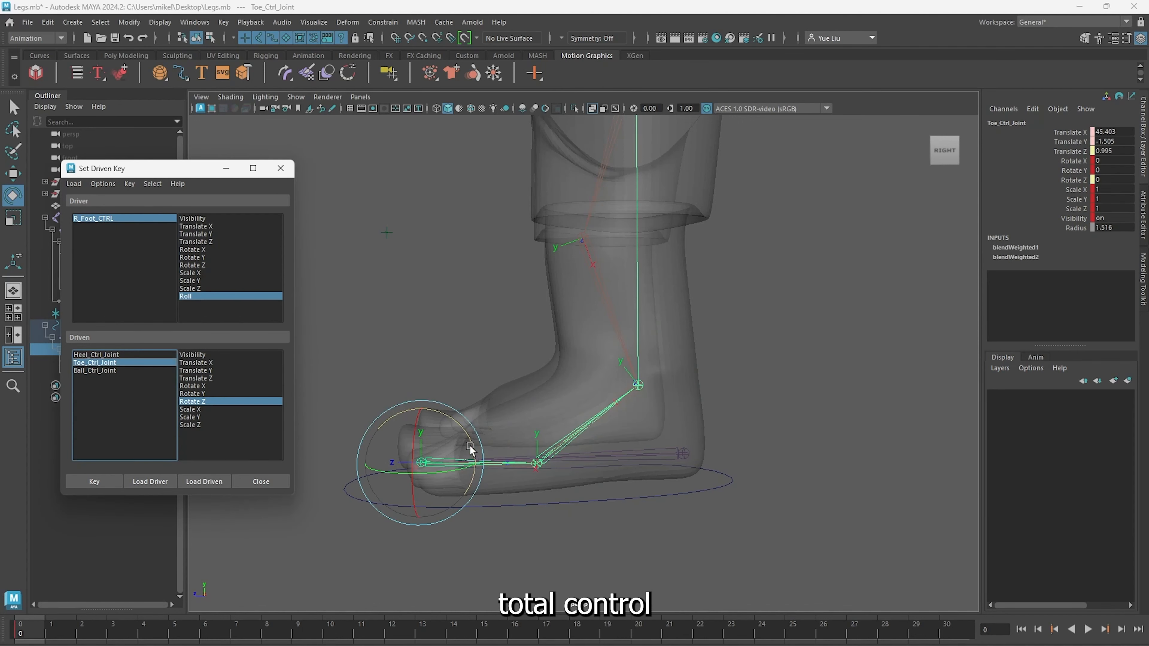
left_click_drag(468, 448, 441, 408)
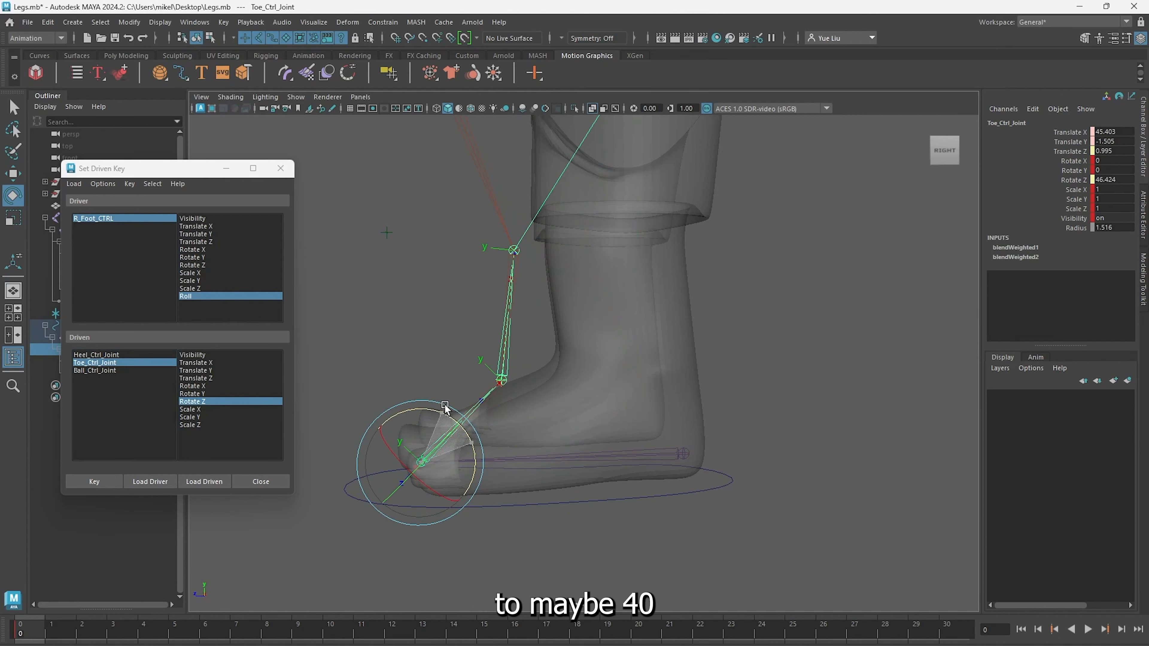
left_click(86, 487)
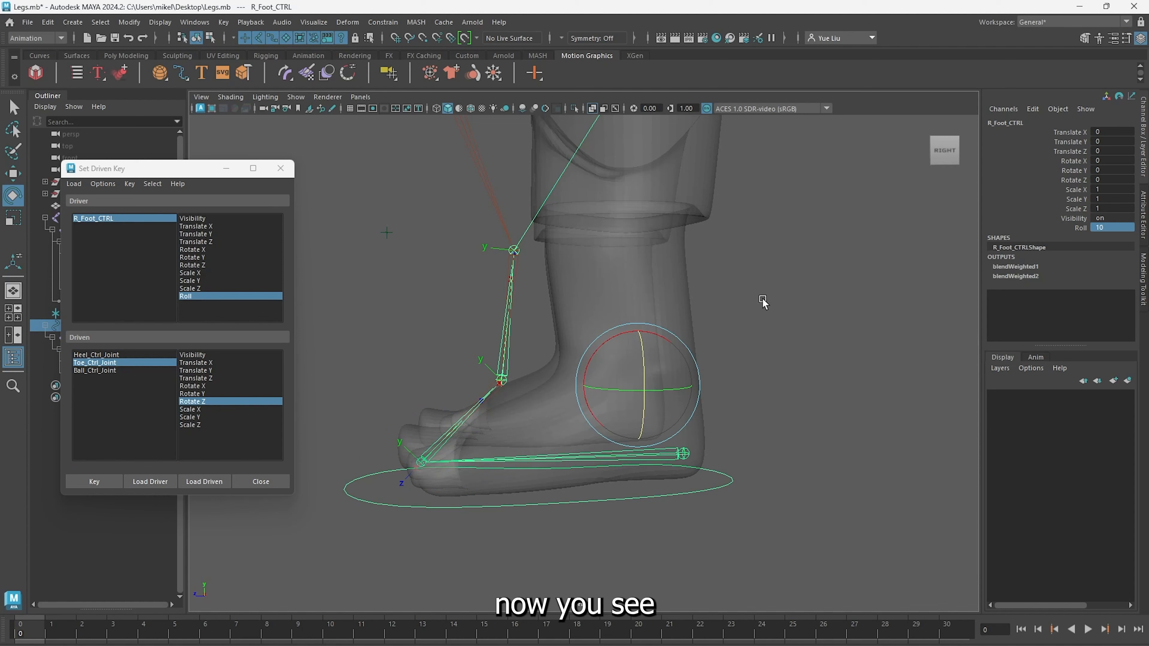
Scrub R_Foot_CTRL's Roll back and forth to test the toe roll, and reset Roll to 0
left_click(771, 300)
left_click_drag(634, 484, 719, 541)
left_click(1059, 228)
middle_click_drag(817, 318, 756, 320)
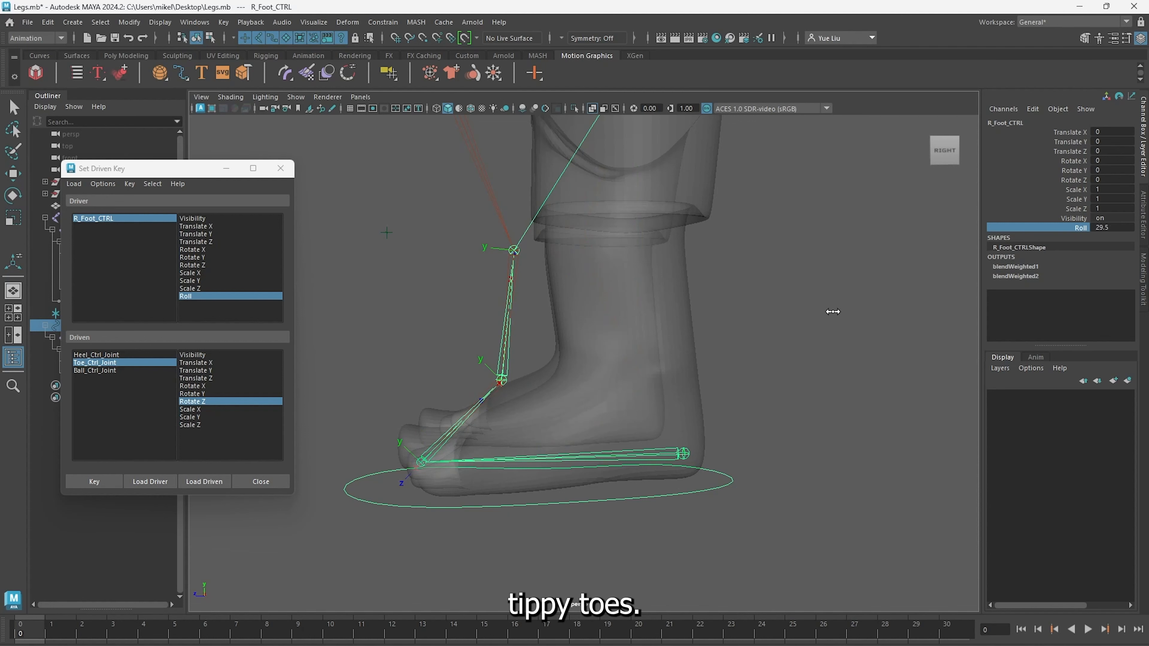
left_click(1109, 226)
type("0")
key("Return")
With R_Foot_CTRL's Roll at 10, set Ball_Ctrl_Joint's Rotate Z to 32.4 and add a driven key for it
left_click_drag(729, 467, 758, 517)
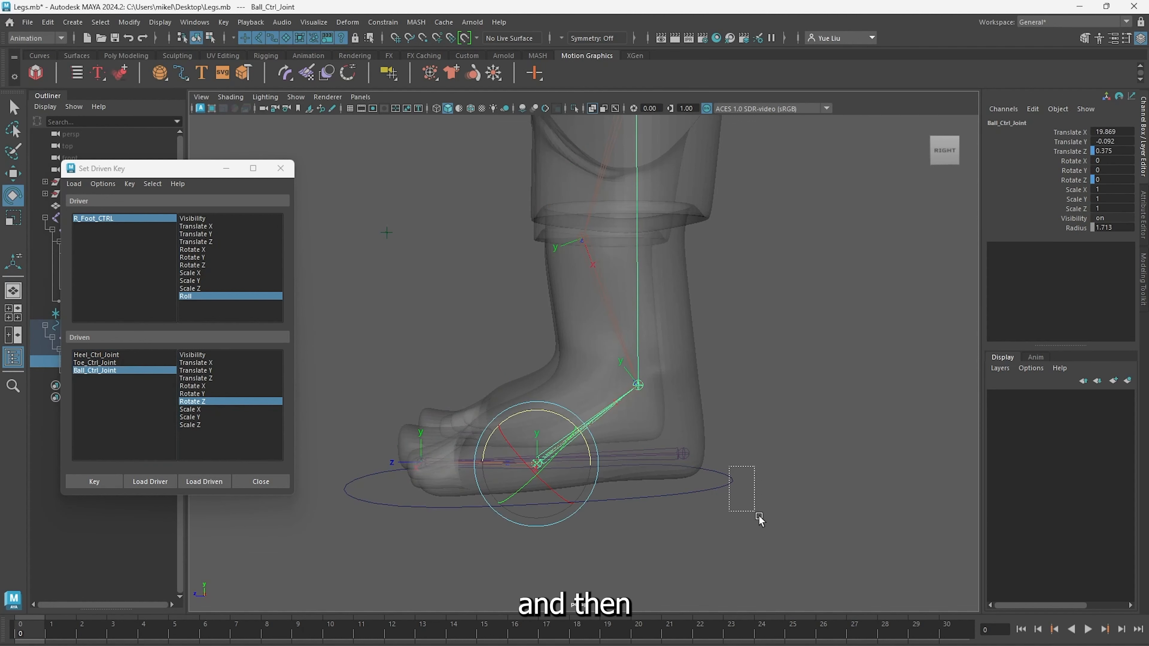
left_click(1109, 228)
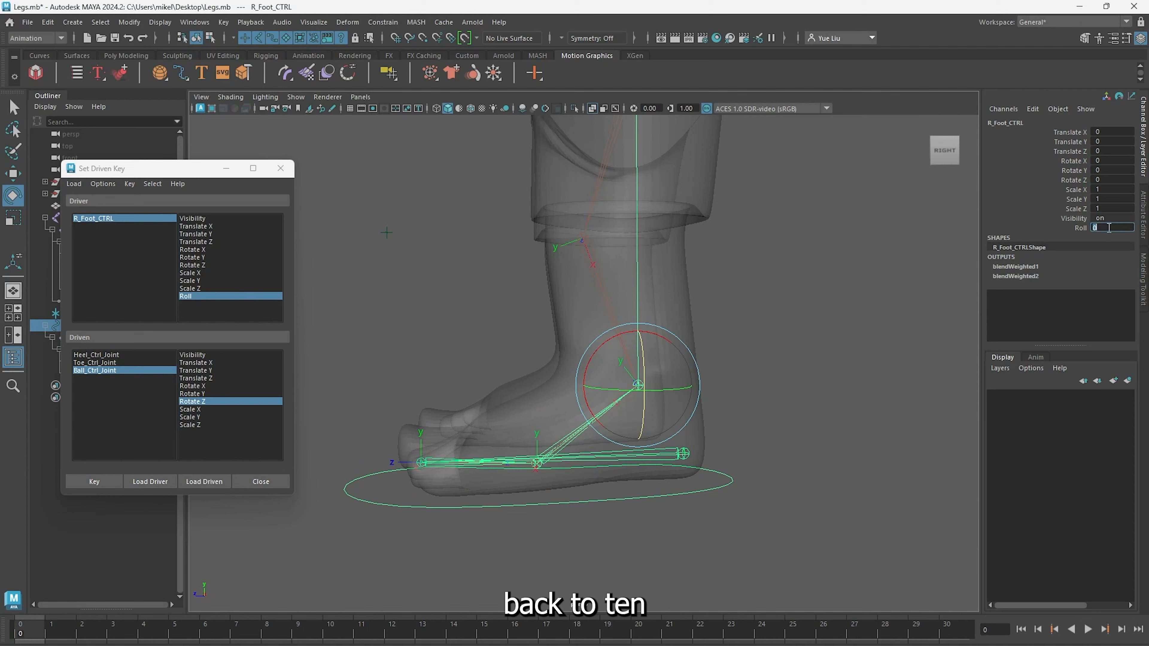
type("10")
key("Return")
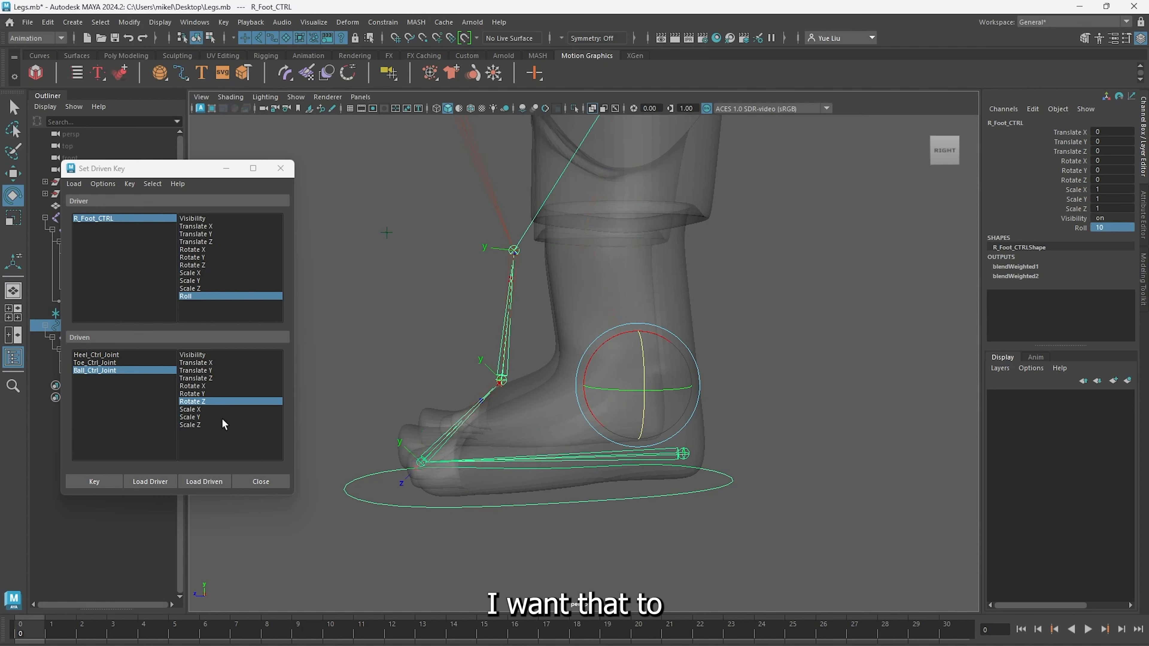
left_click(193, 402)
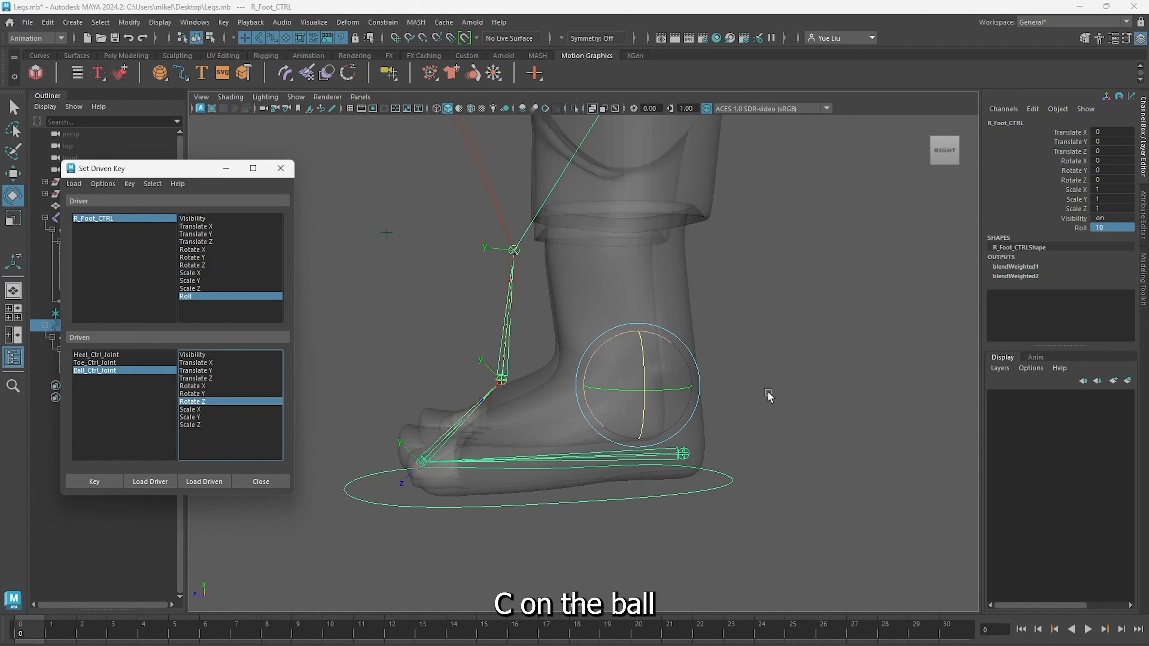
left_click(136, 370)
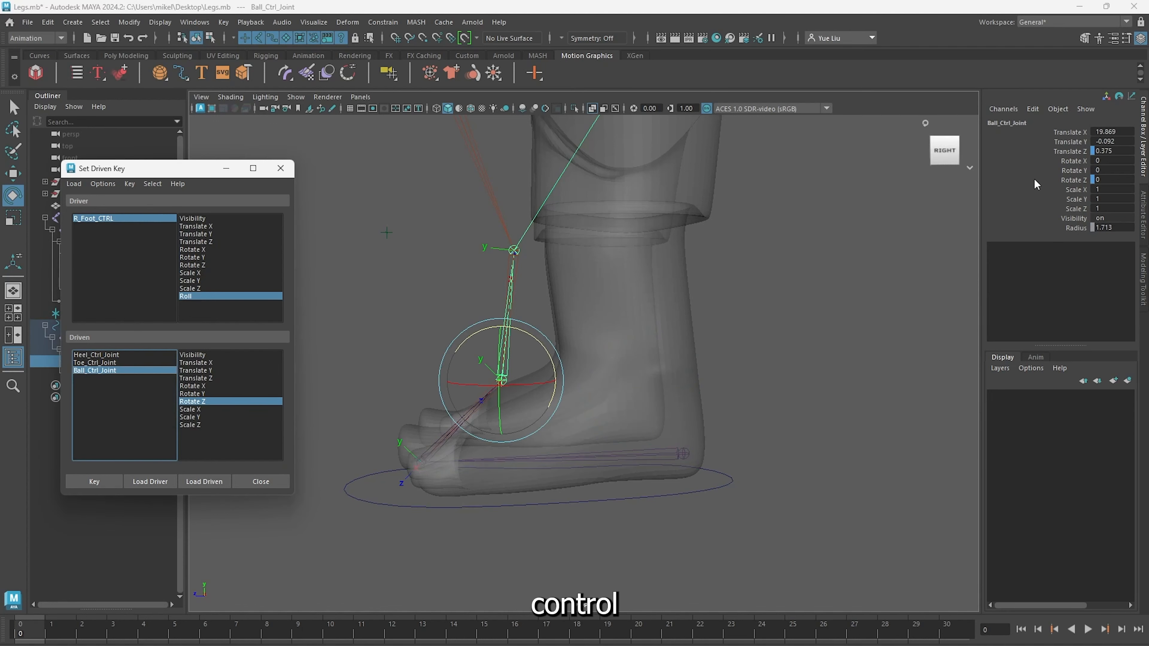
left_click(1075, 180)
middle_click_drag(811, 273, 750, 330)
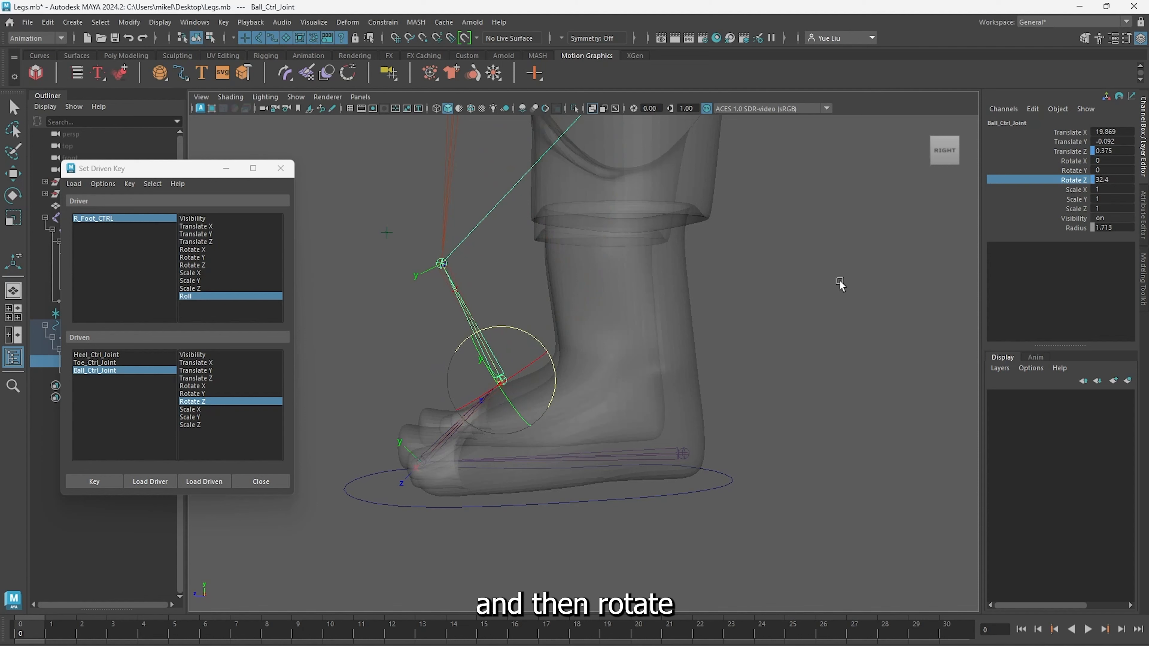
left_click(104, 484)
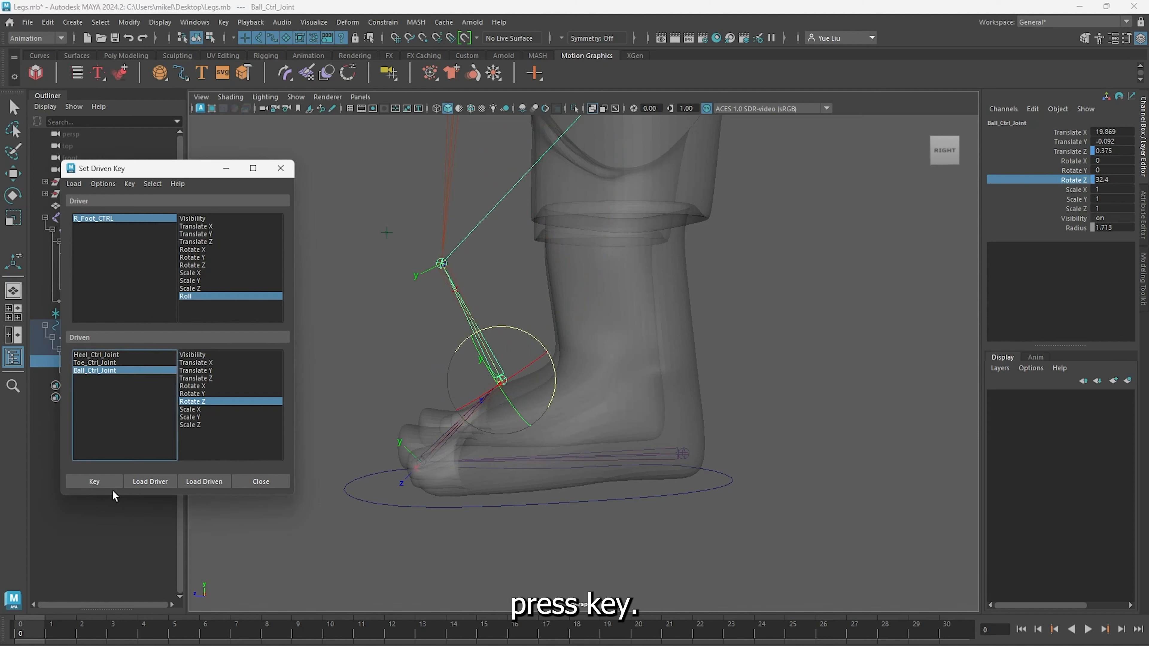
Scrub R_Foot_CTRL's Roll through positive and negative values to check the combined toe and ball motion
left_click(706, 514)
left_click_drag(729, 476, 768, 524)
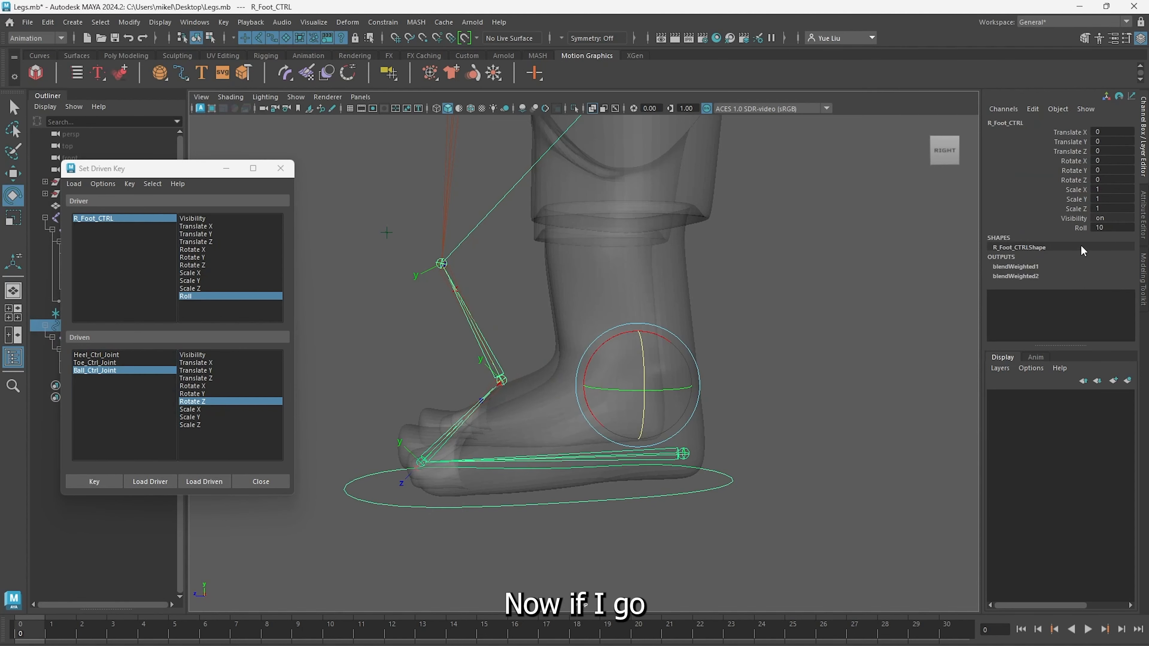
left_click(1081, 228)
middle_click_drag(795, 375, 824, 403)
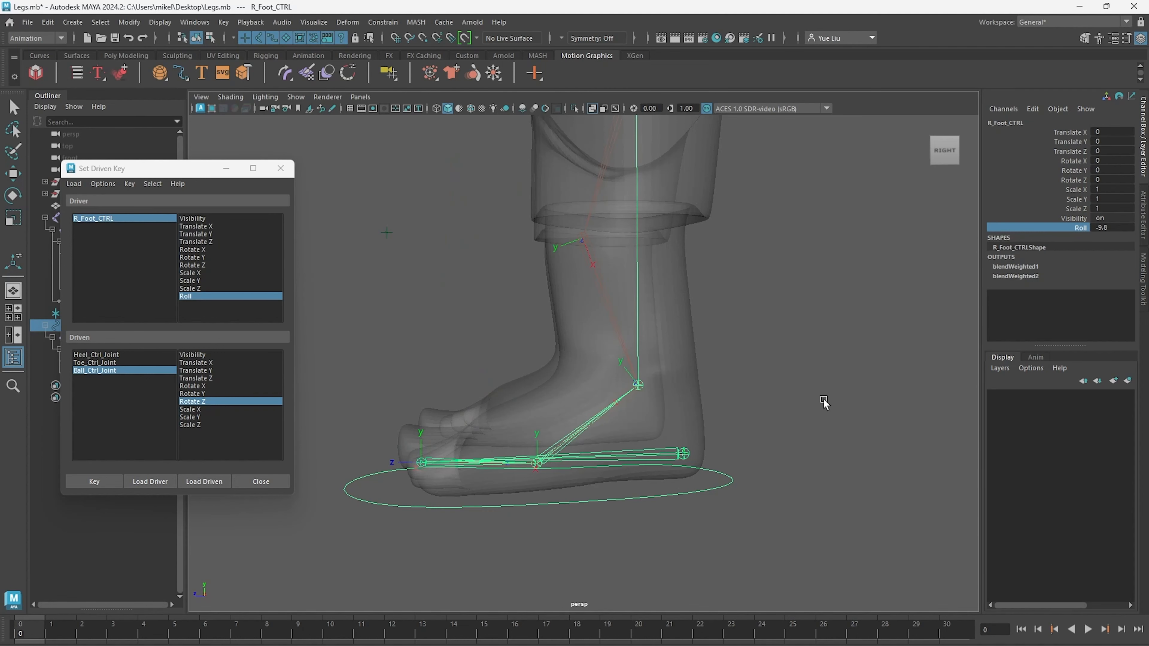
Set a driven key on Heel_Ctrl_Joint's Rotate Z with R_Foot_CTRL's Roll at 0
left_click(669, 484)
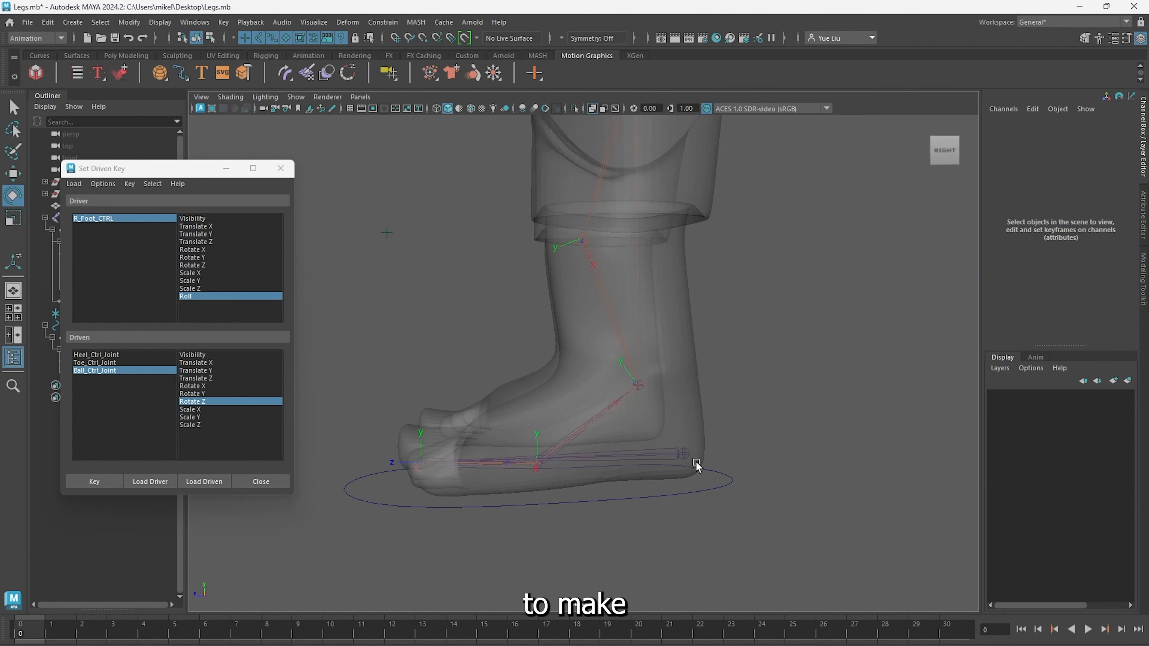
left_click(683, 453)
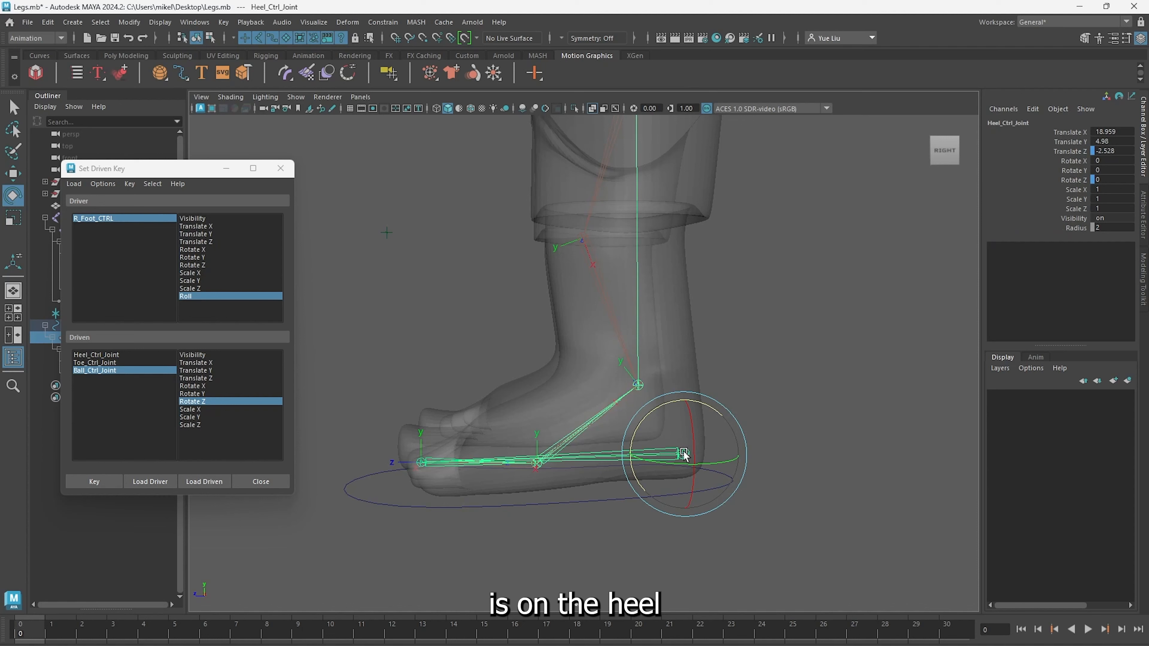
left_click(140, 355)
left_click(898, 529)
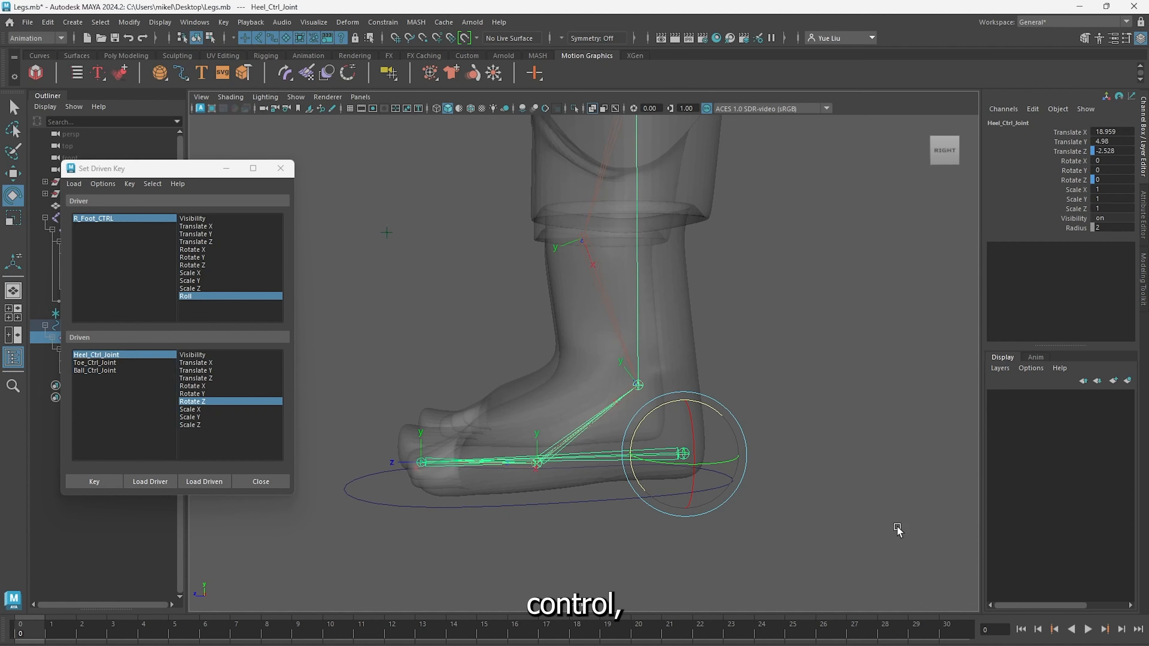
left_click(656, 496)
left_click(112, 485)
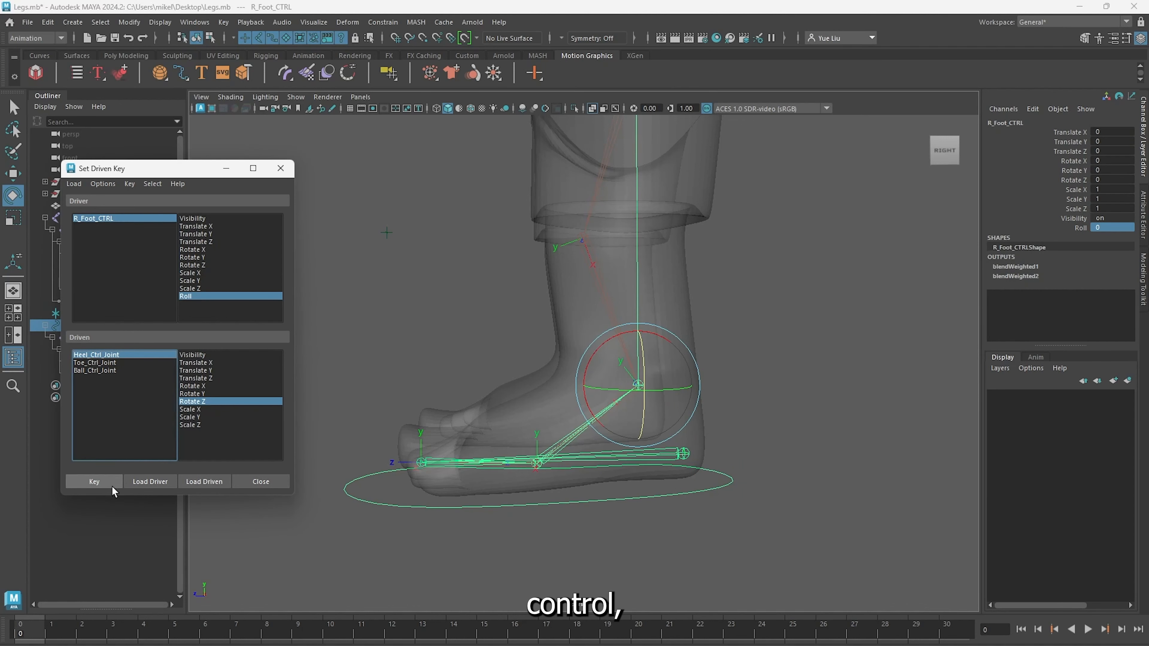
With R_Foot_CTRL's Roll at -10, set Heel_Ctrl_Joint's Rotate Z to 56.16 and add a driven key for it
double_click(1112, 227)
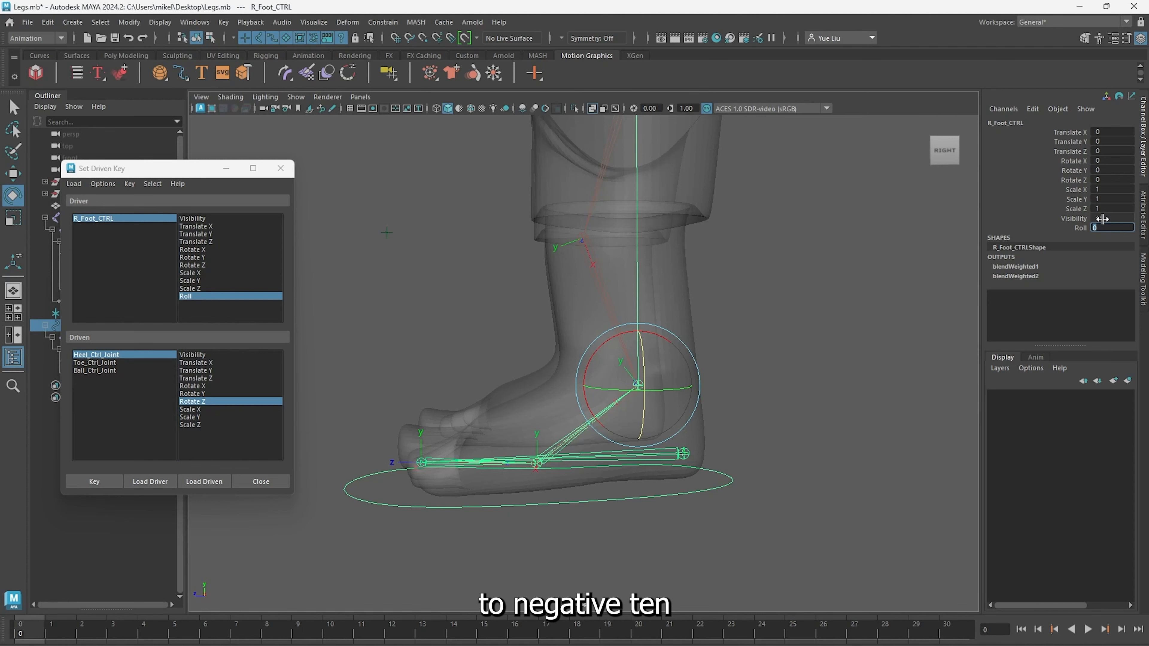
type("-1")
key("Return")
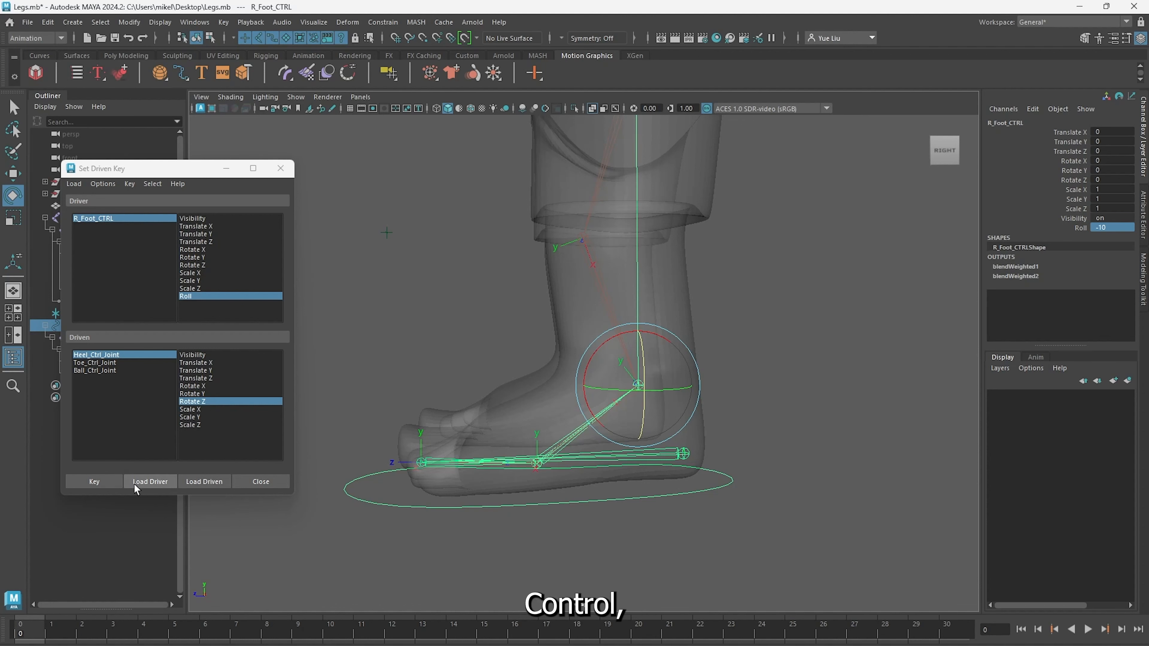
left_click(142, 355)
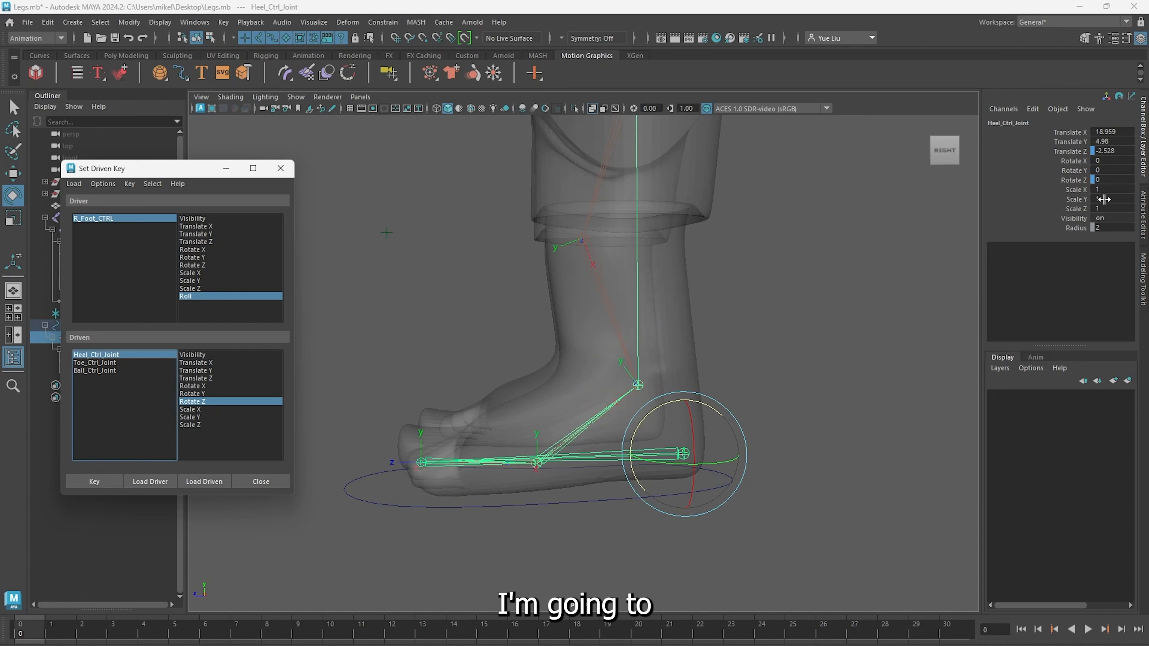
left_click(1075, 180)
middle_click_drag(702, 252, 765, 224)
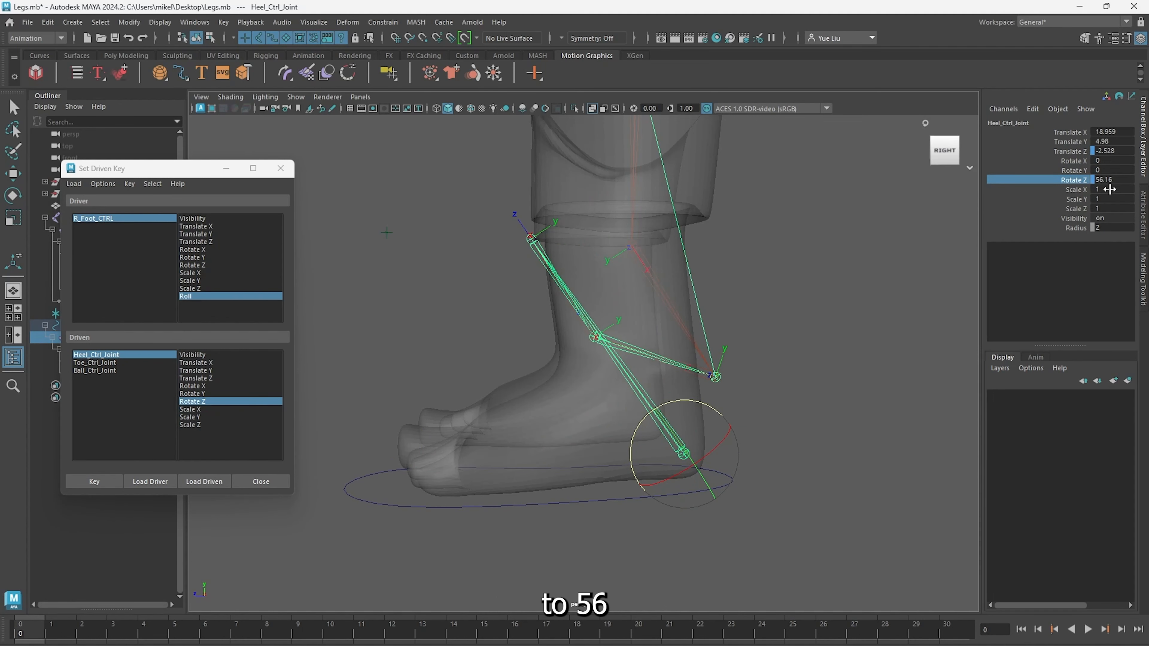
left_click(104, 485)
Scrub R_Foot_CTRL's Roll to check the foot's motion from heel to toe
left_click(651, 550)
left_click_drag(594, 495, 607, 514)
left_click(1088, 227)
middle_click_drag(796, 345, 779, 409)
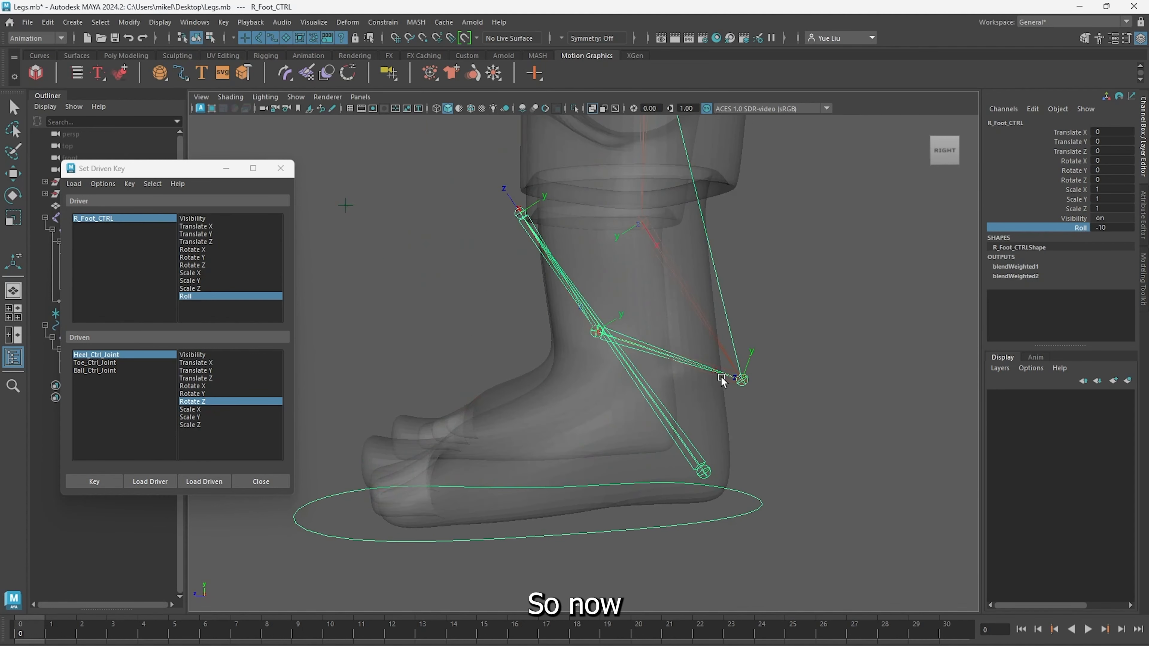
Return R_Foot_CTRL's foot roll to its neutral pose and close the Set Driven Key editor
left_click(718, 381)
scroll(711, 377, "down", 3)
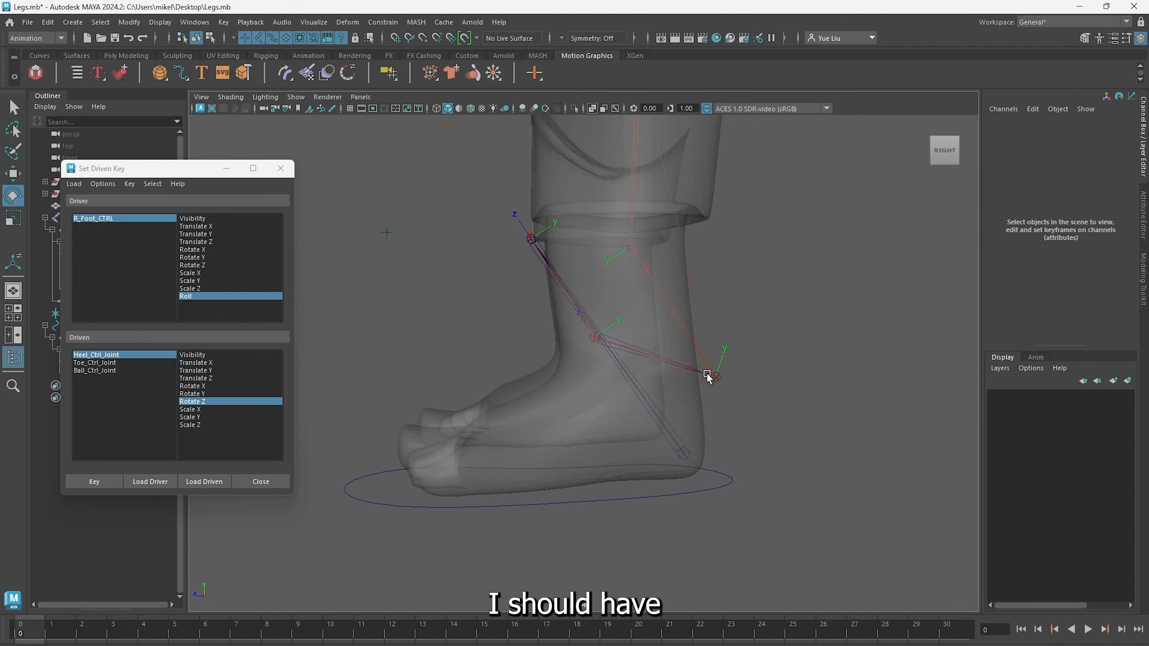
left_click_drag(699, 418, 738, 480)
left_click(679, 441)
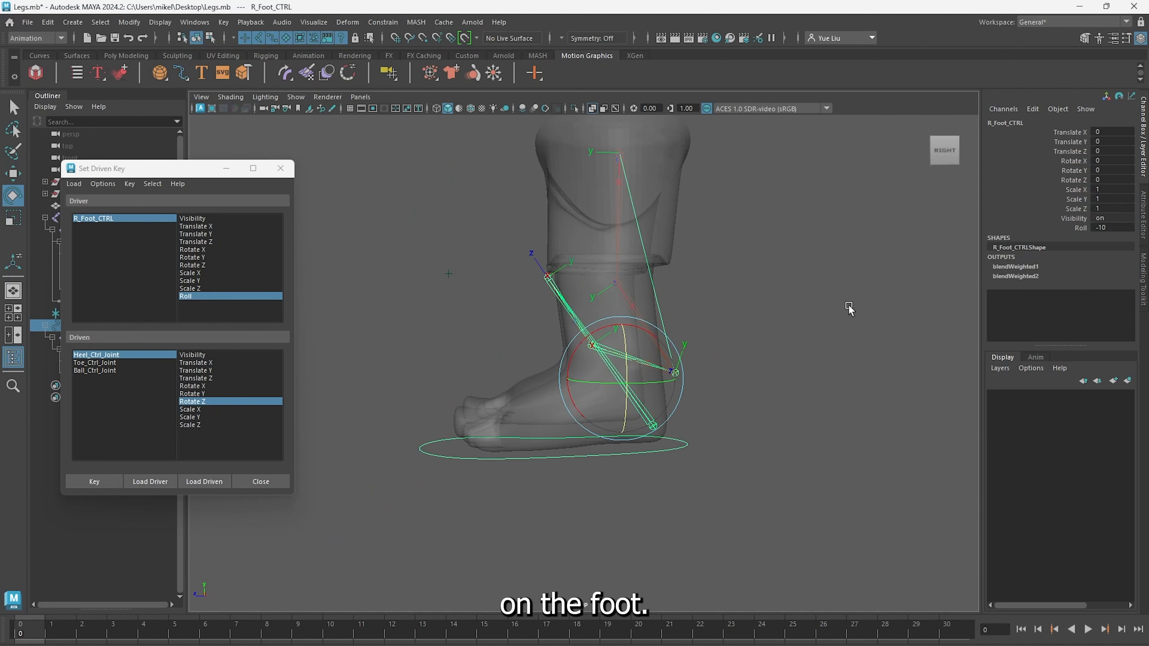
left_click(658, 533)
scroll(633, 454, "up", 4)
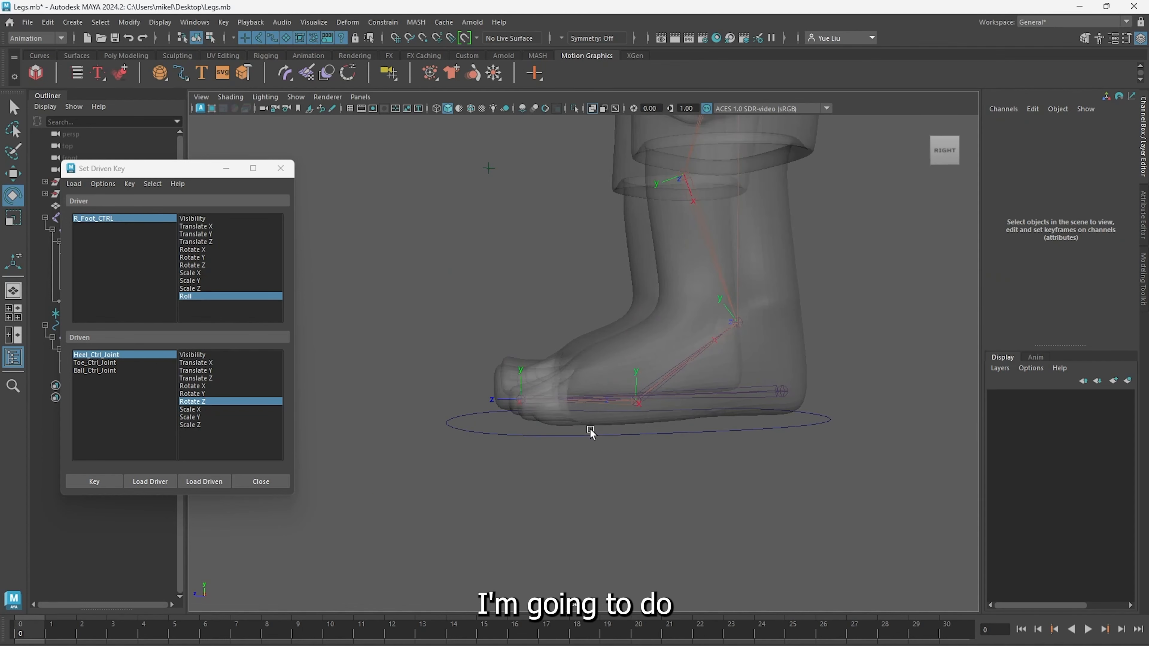
left_click(280, 168)
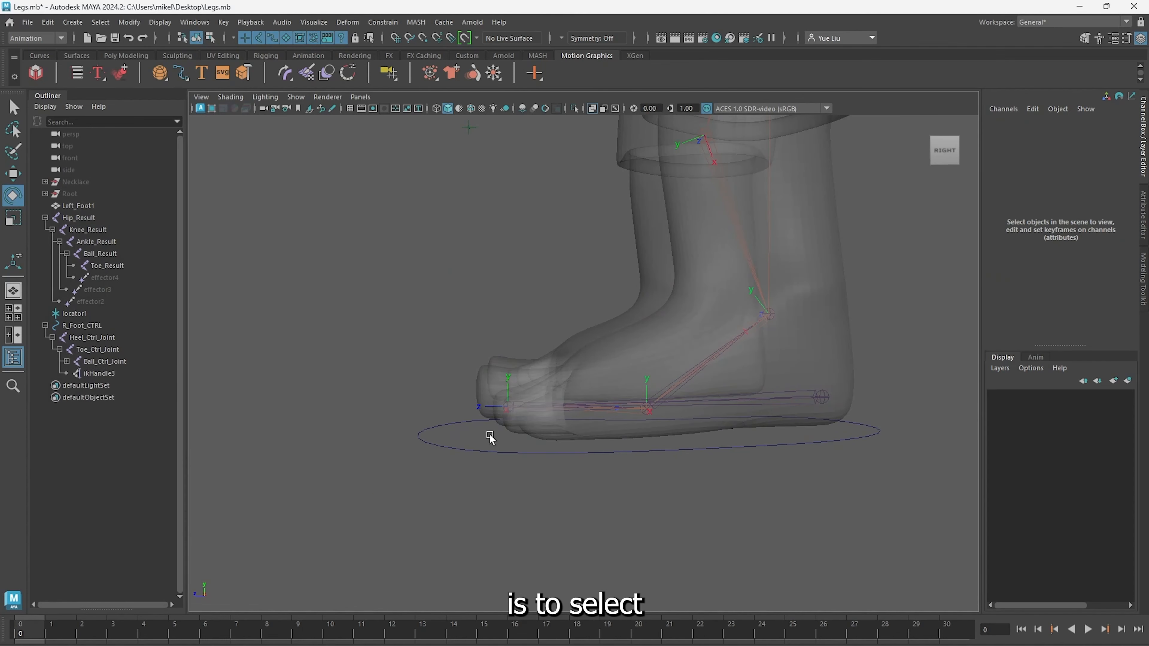
Group ikHandle3 by itself under Toe_Ctrl_Joint and name the group Toe_Up_Control
scroll(491, 438, "up", 3)
left_click(73, 384)
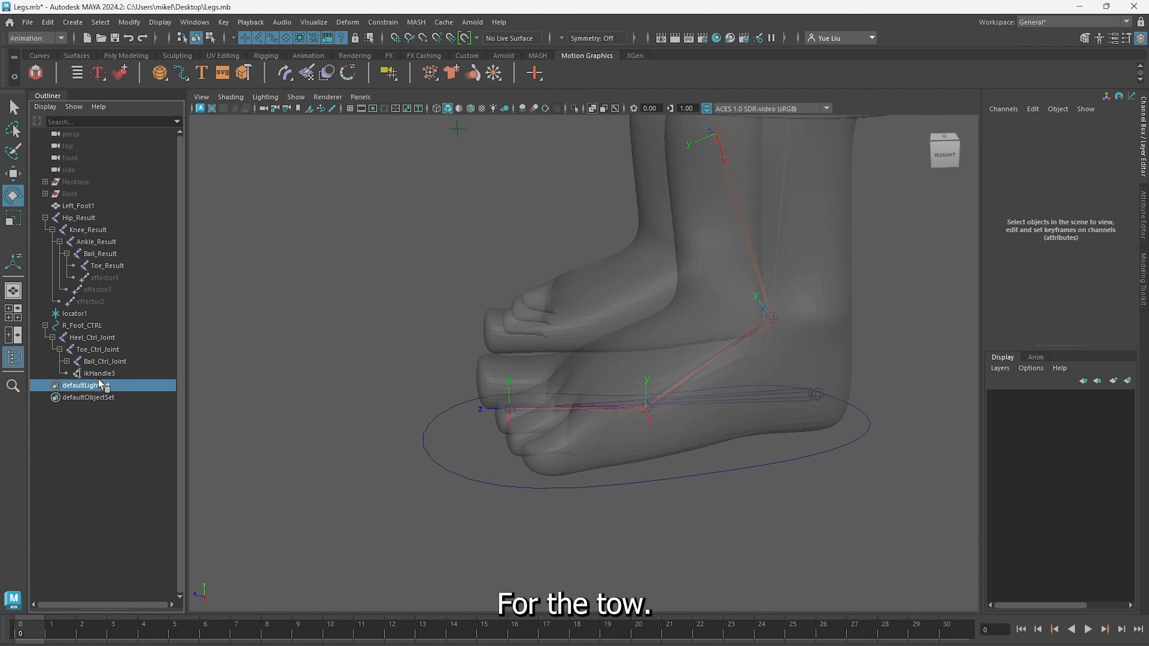
left_click(80, 374)
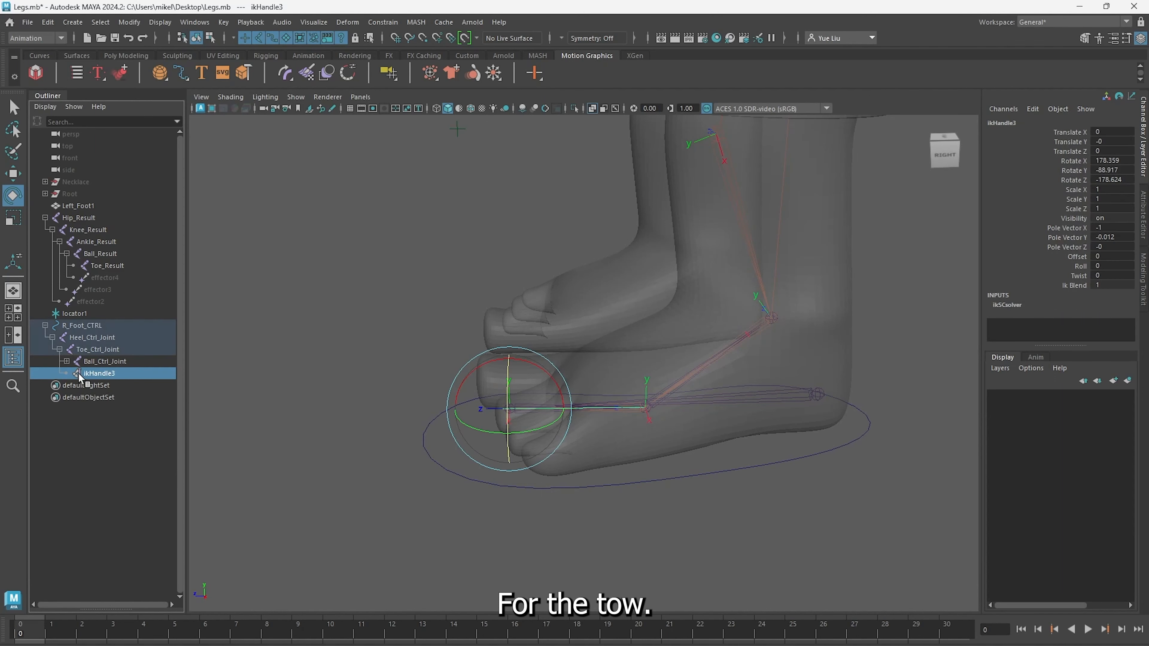
left_click_drag(782, 471, 774, 495, "alt")
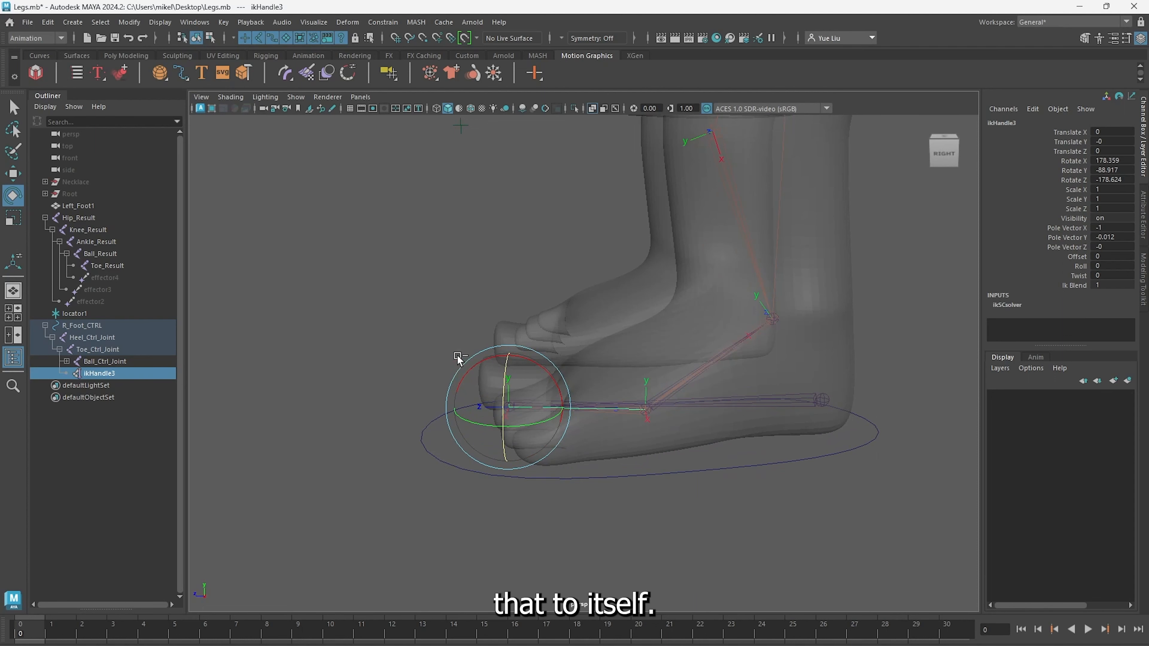
key("ctrl+g")
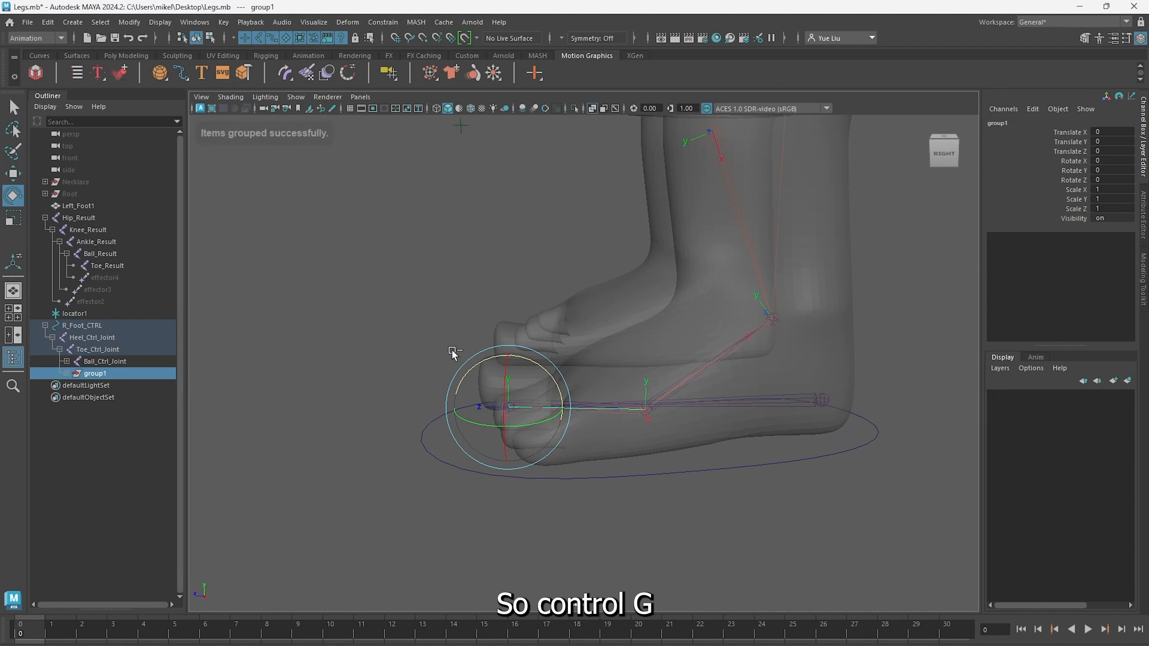
double_click(98, 375)
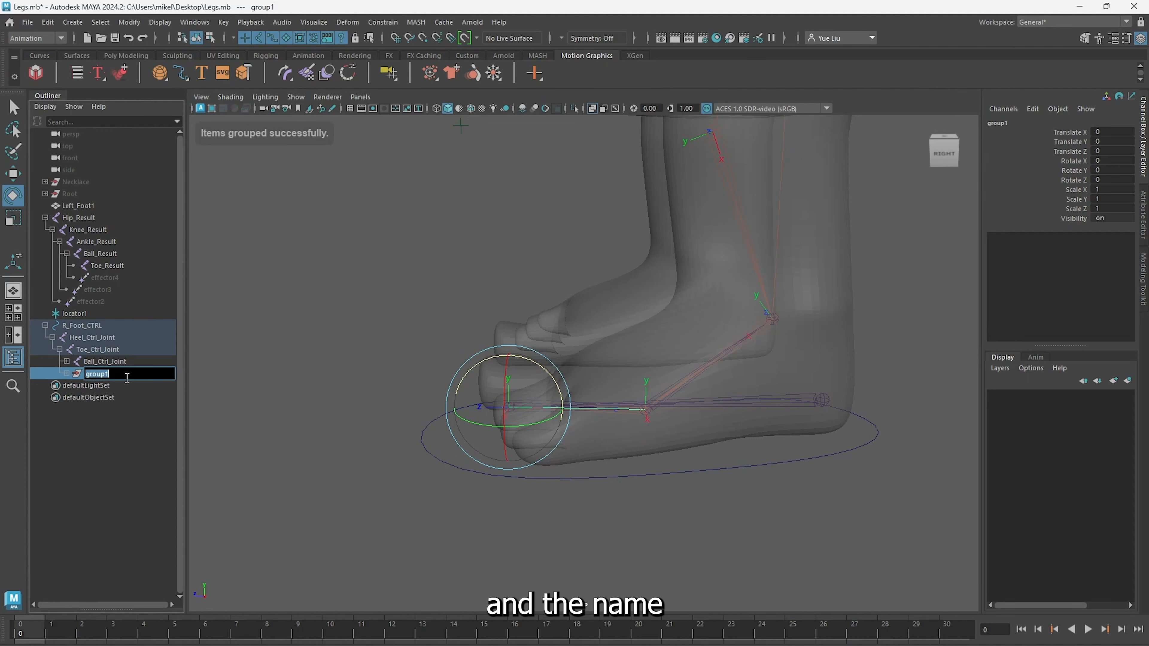
type("Toe_Up_C")
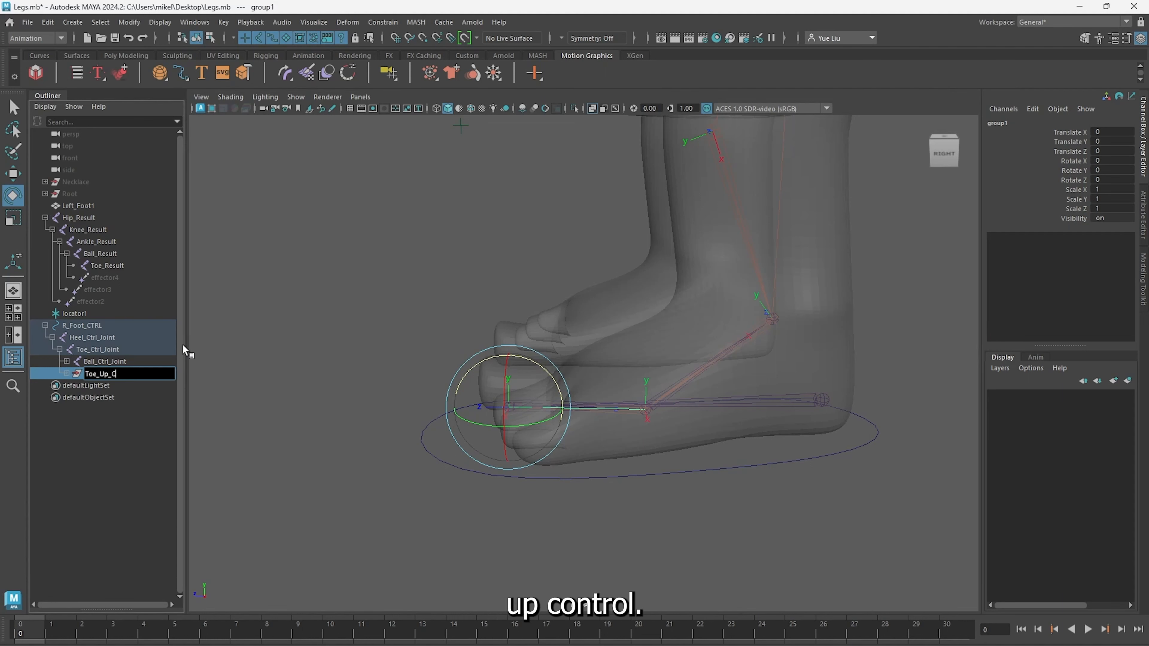
key("Return")
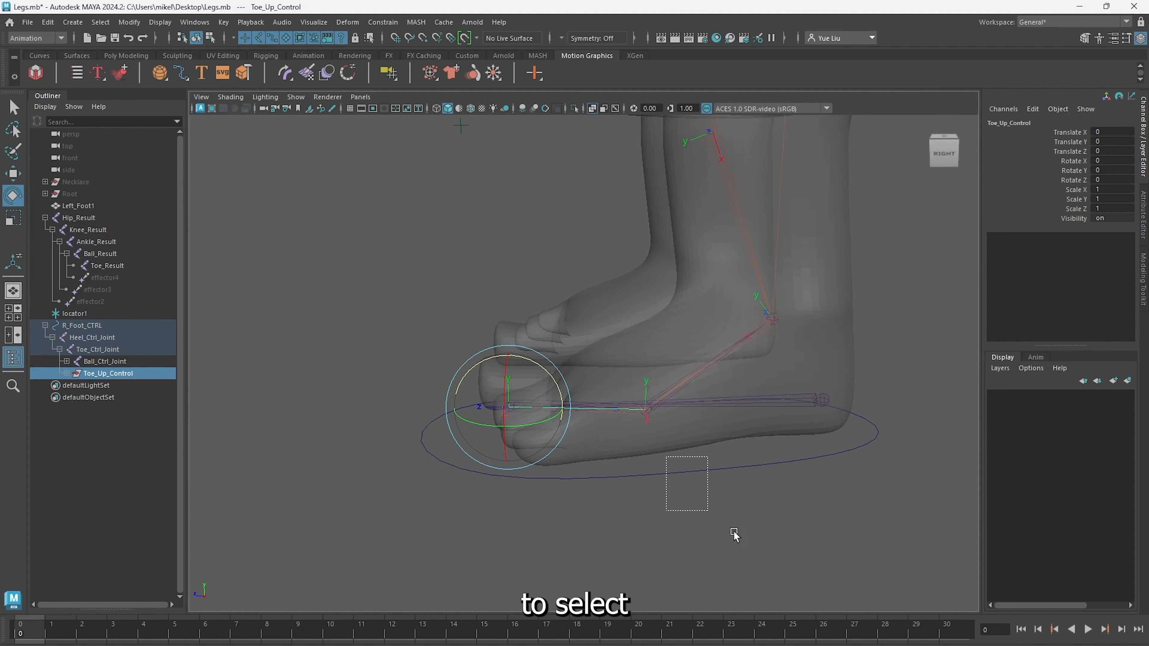
Add a keyable float attribute named Toe_Ctrl to R_Foot_CTRL and close the Add Attribute dialog
left_click(672, 475)
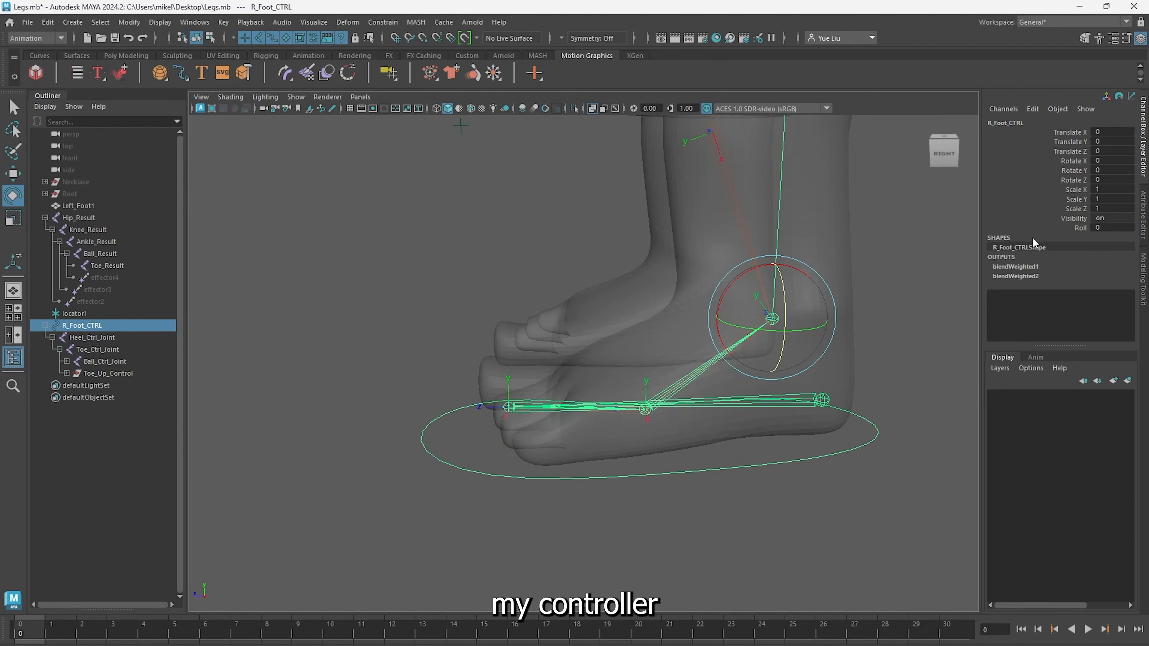
left_click(1027, 109)
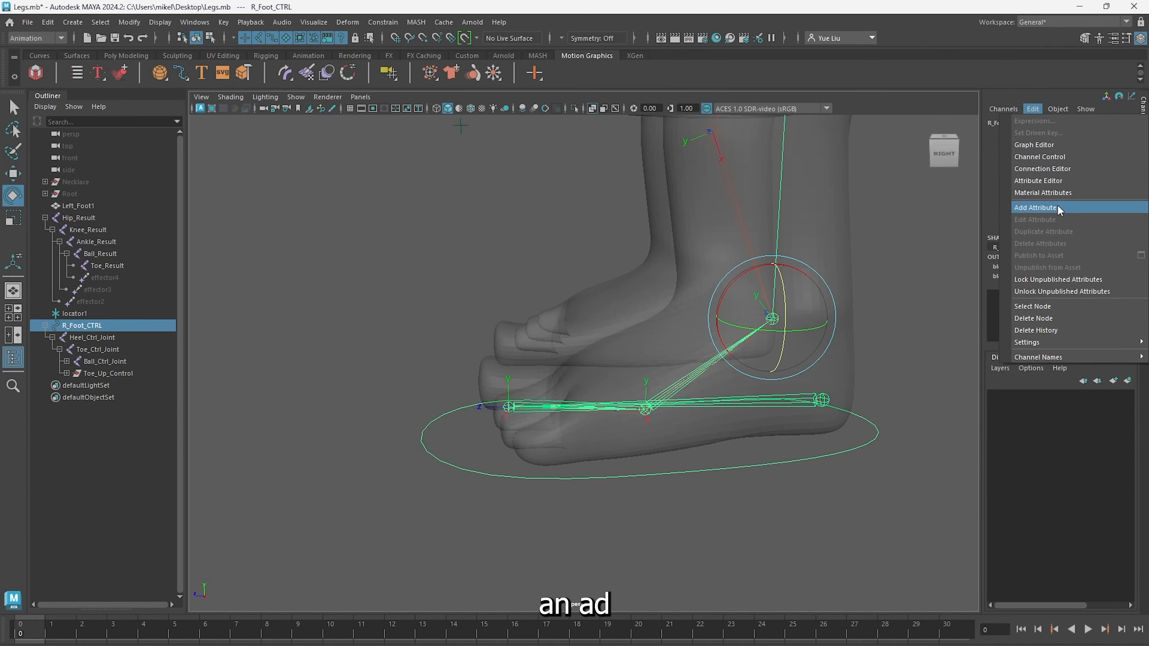
left_click(1058, 209)
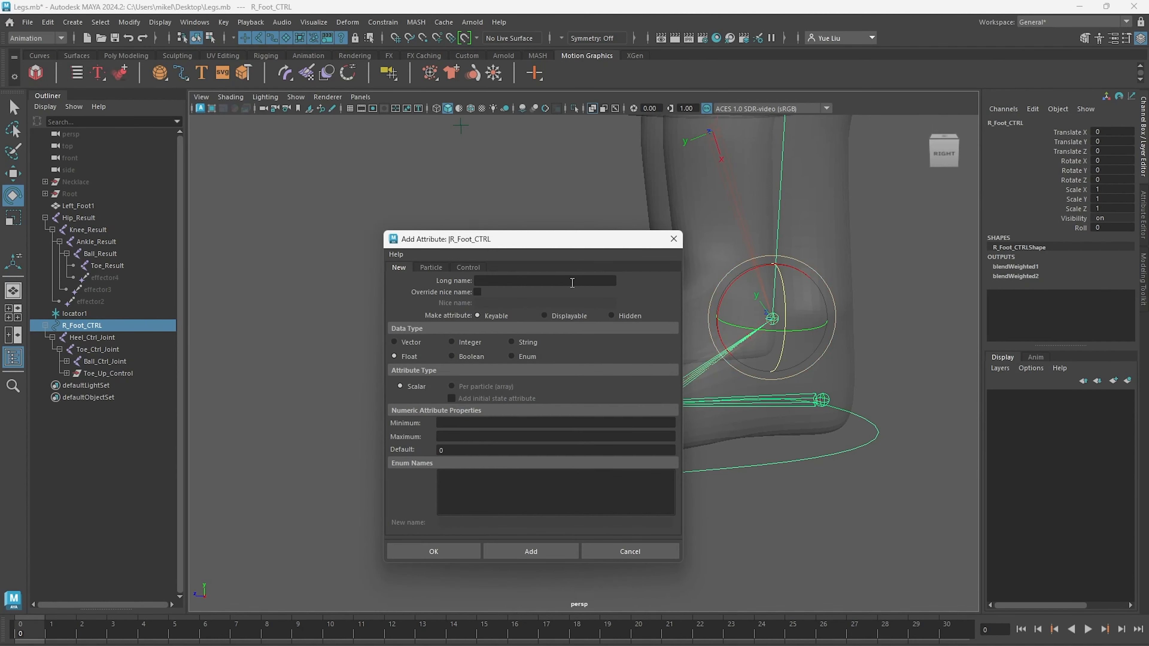
type("Toe_Ctrl")
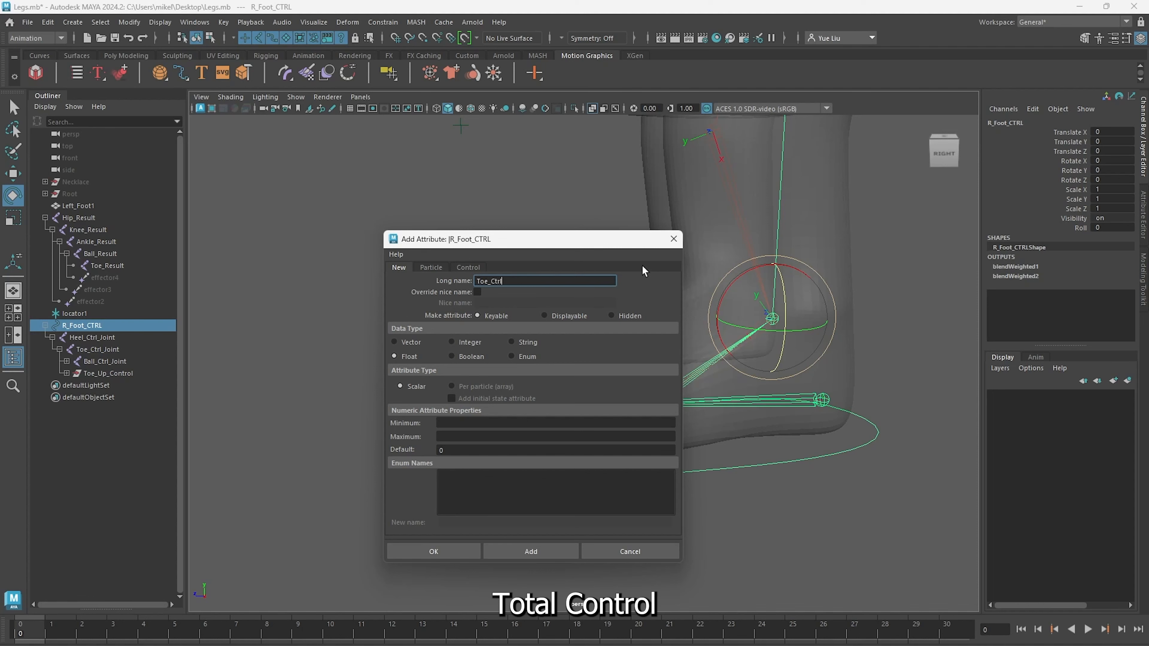
left_click(528, 551)
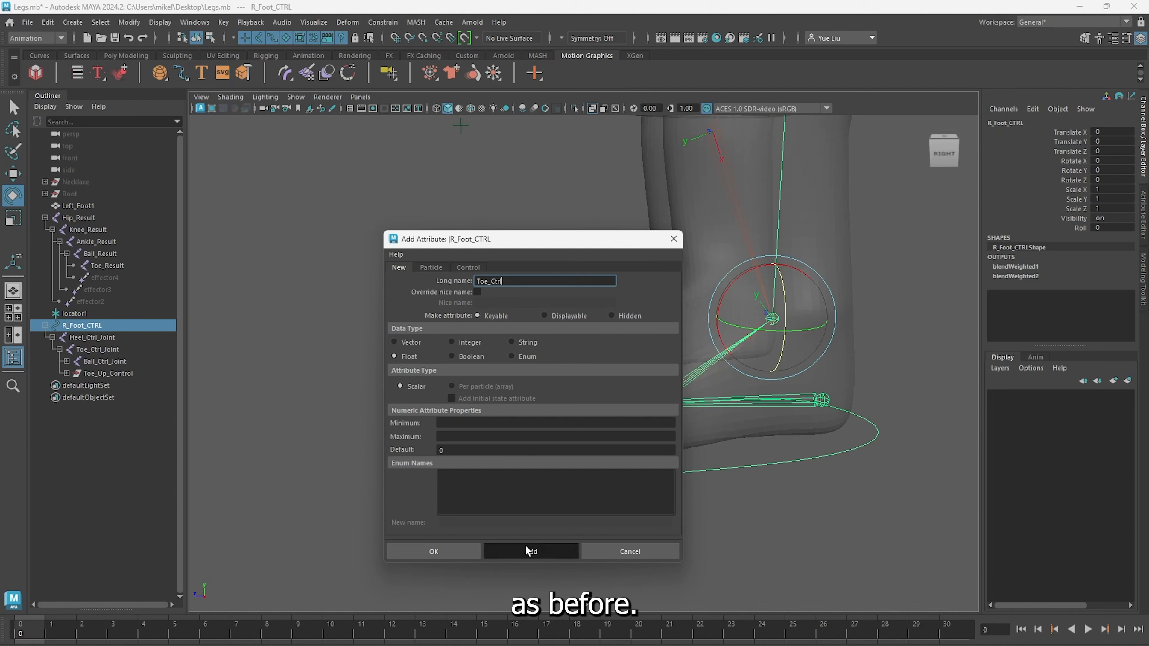
left_click(674, 238)
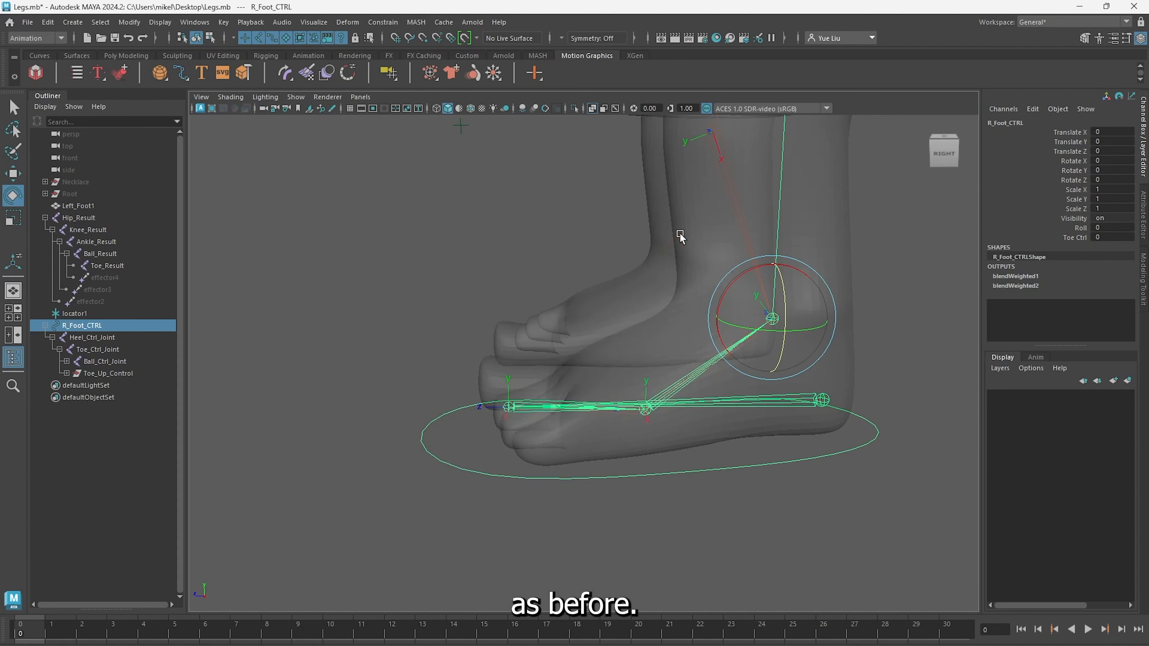
Try raising Toe_Up_Control along Y to test the toe lift, and undo the movement
left_click(721, 523)
left_click(123, 373)
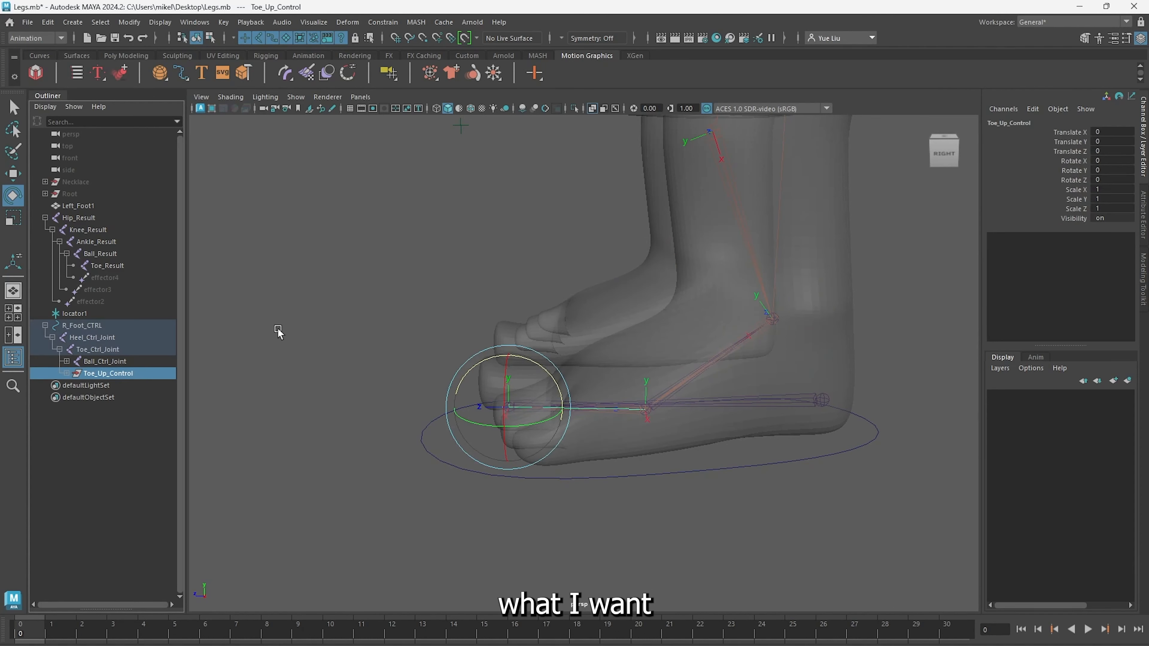
key("w")
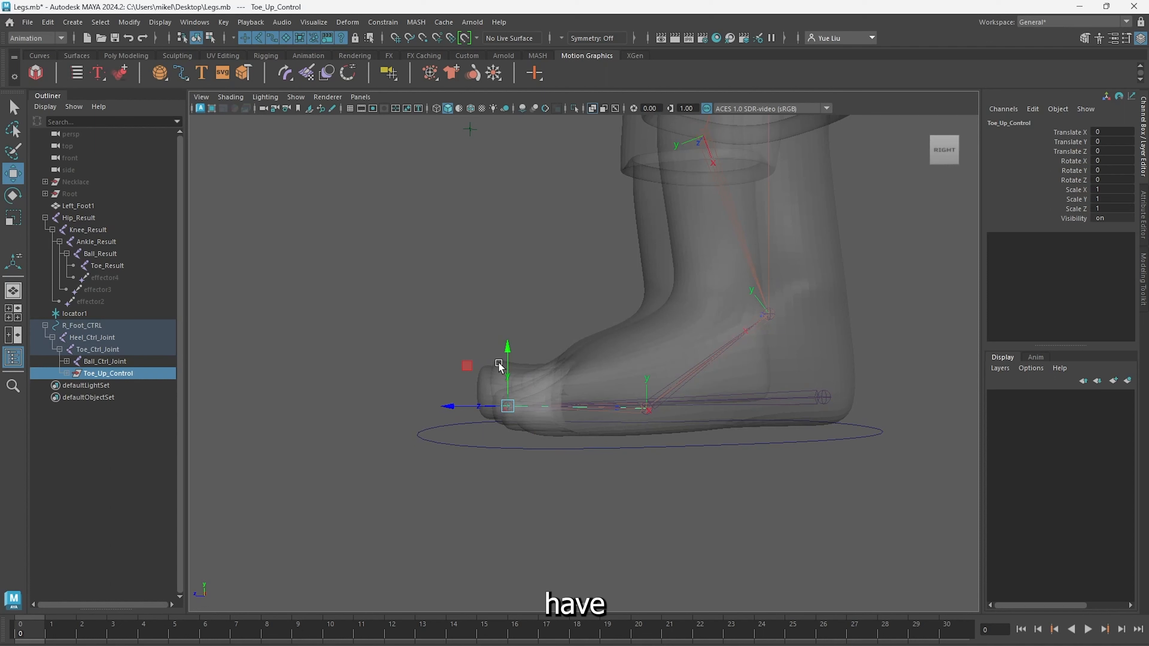
left_click_drag(505, 362, 623, 216)
key("ctrl+z")
key("ctrl+z")
key("ctrl+z")
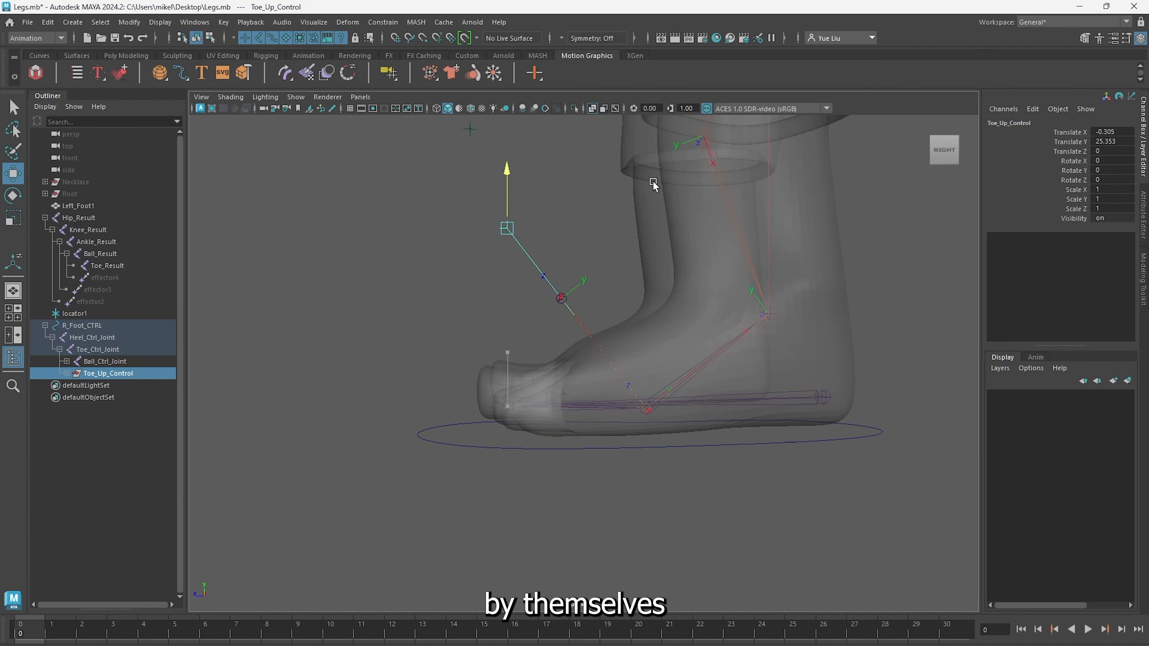
Select R_Foot_CTRL and open the Set Driven Key editor, moving its window clear of the Outliner
left_click_drag(735, 412, 686, 468, "alt")
left_click_drag(546, 484, 557, 449, "alt")
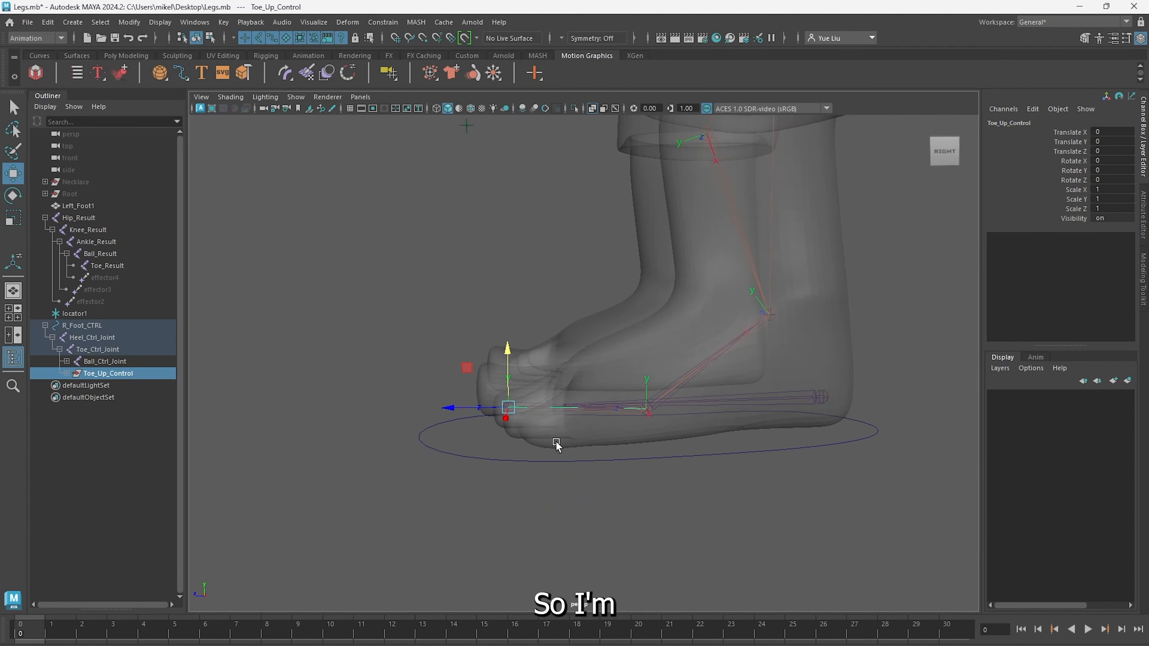
left_click(714, 453)
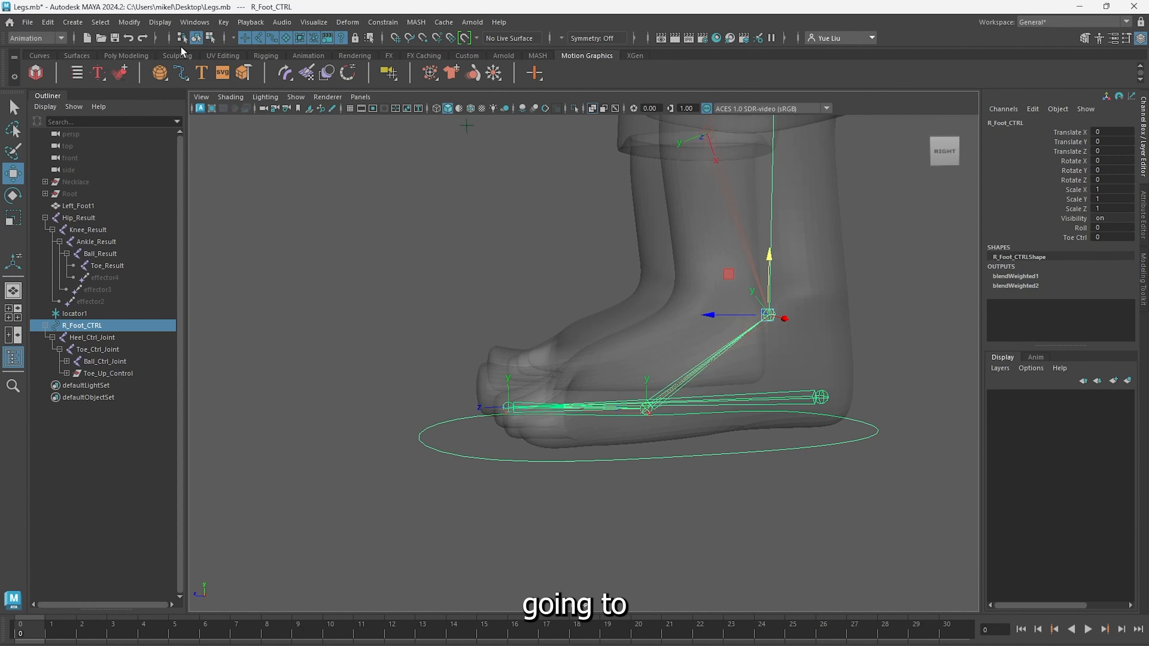
left_click(223, 23)
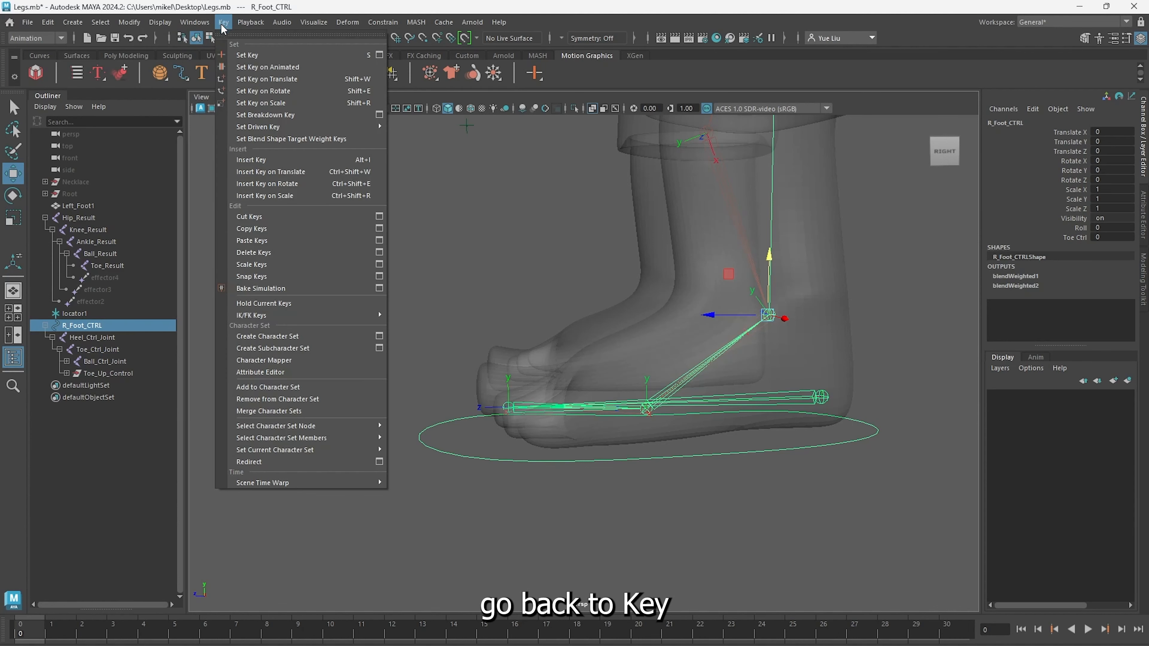
mouse_move(262, 128)
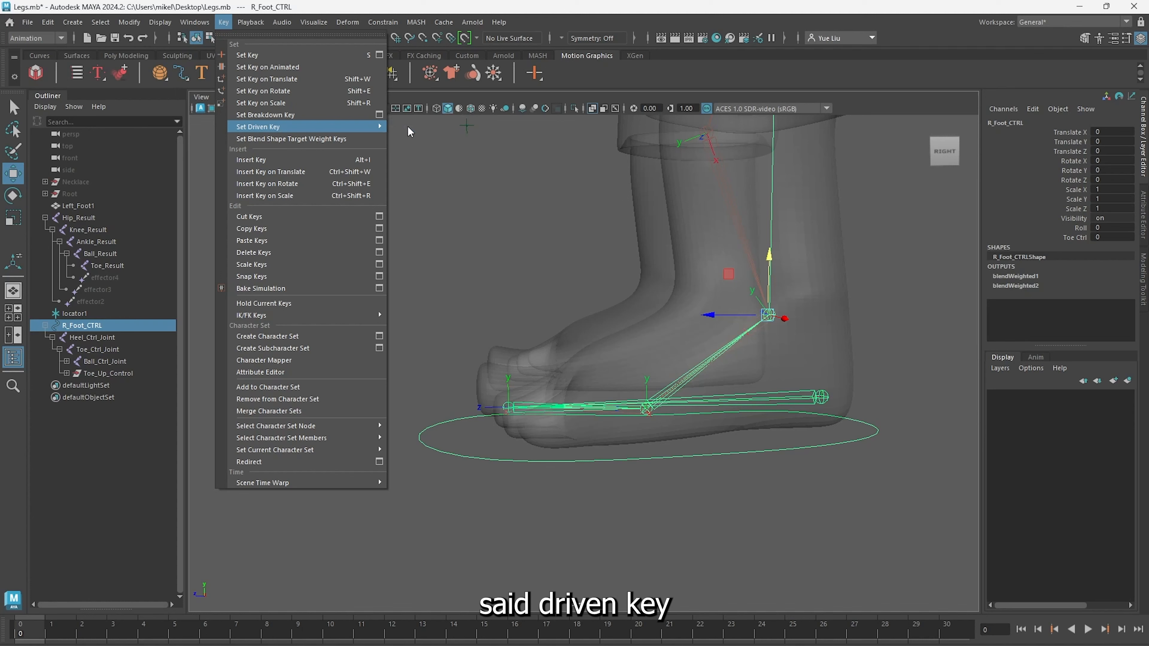
left_click(409, 128)
left_click_drag(206, 169, 398, 152)
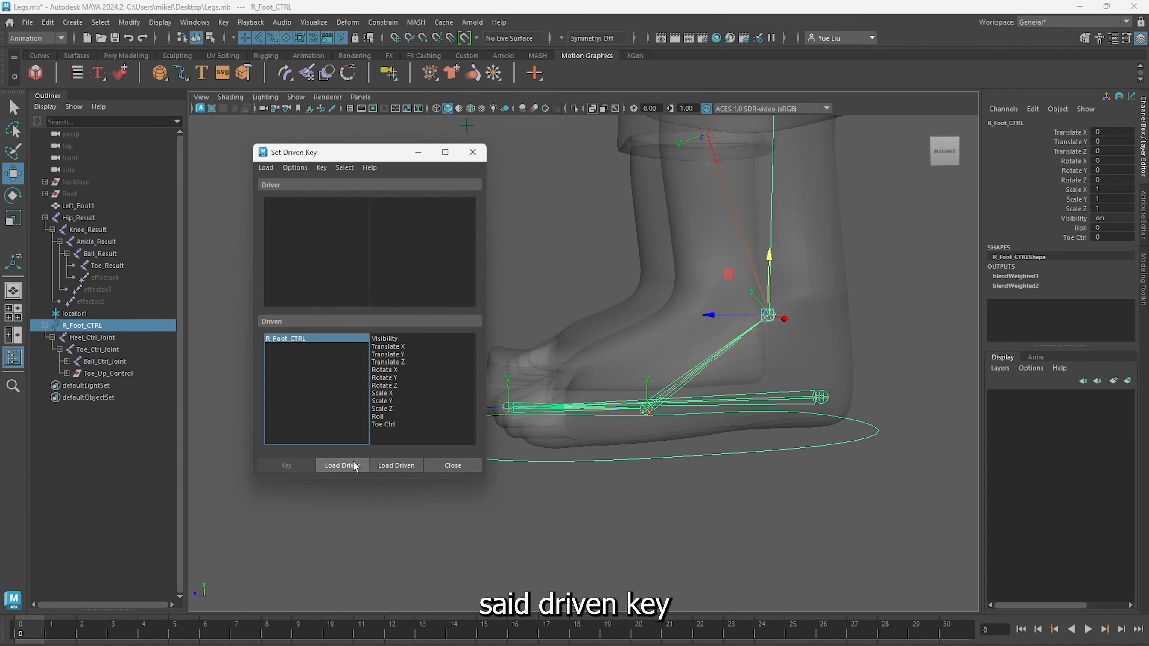